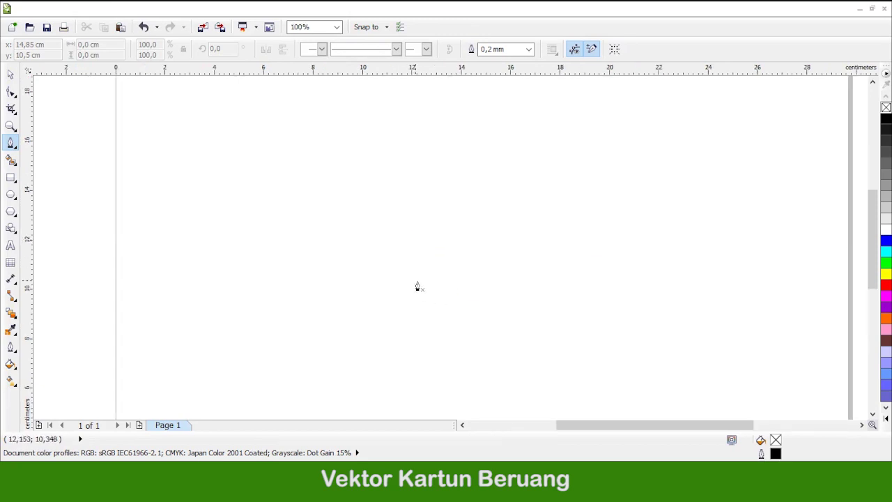
# Draw the top of the bear's head with the Pen tool as a broad arc about 8.6 cm wide, descending toward the right side
pyautogui.scroll(2, 412, 291)
pyautogui.moveTo(528, 227); pyautogui.dragTo(441, 303)
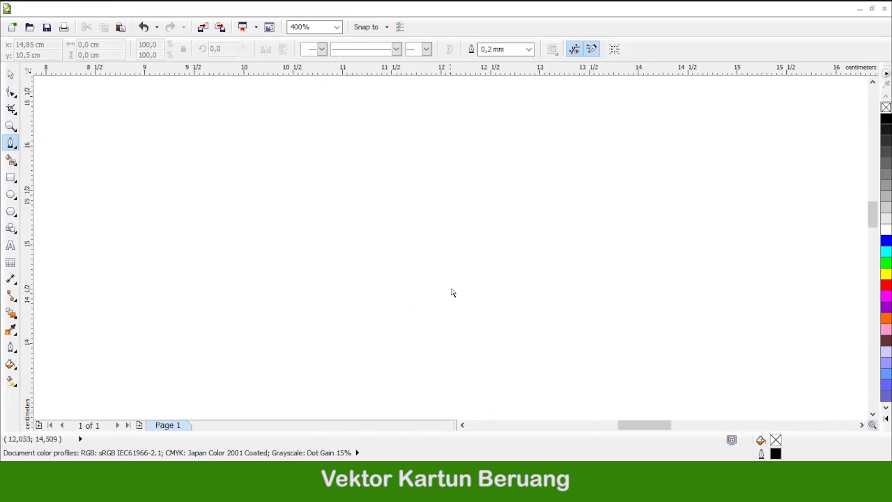
pyautogui.moveTo(653, 141); pyautogui.dragTo(776, 142)
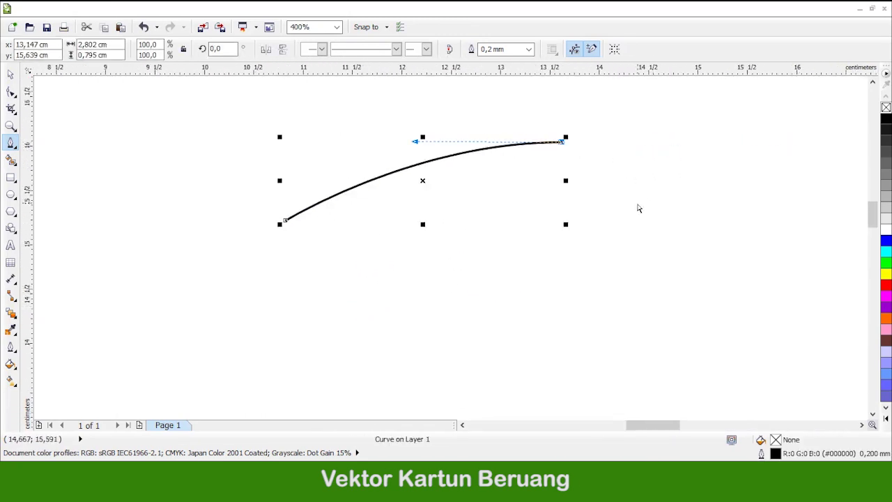
pyautogui.moveTo(711, 193); pyautogui.dragTo(838, 255)
pyautogui.scroll(-2, 624, 177)
pyautogui.scroll(2, 663, 228)
pyautogui.scroll(-1, 663, 229)
pyautogui.scroll(1, 643, 253)
pyautogui.scroll(-1, 654, 248)
pyautogui.scroll(1, 648, 243)
pyautogui.moveTo(667, 335); pyautogui.dragTo(788, 401)
pyautogui.keyDown('alt'); pyautogui.click(668, 185); pyautogui.keyUp('alt')
# Extend the head outline down the right side and add a pointed fur notch at its lower end
pyautogui.scroll(4, 670, 209)
pyautogui.scroll(-2, 682, 213)
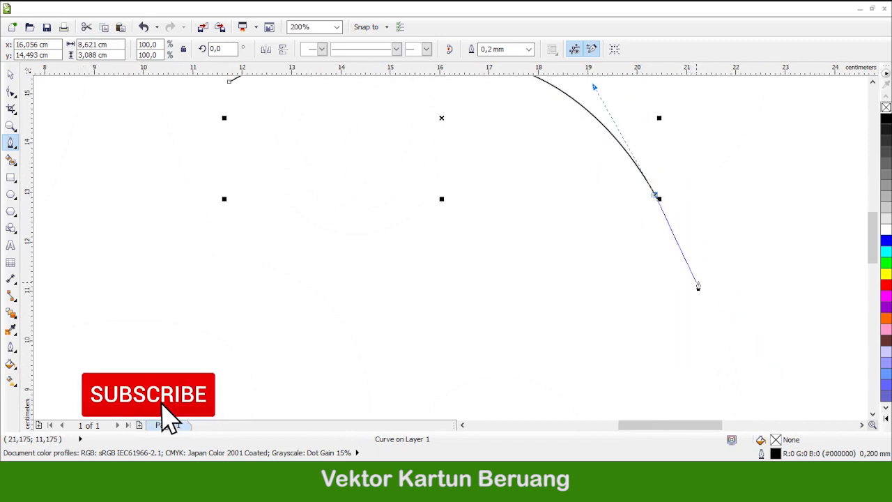
pyautogui.scroll(2, 697, 288)
pyautogui.moveTo(693, 326); pyautogui.dragTo(709, 393)
pyautogui.keyDown('alt'); pyautogui.click(694, 284); pyautogui.keyUp('alt')
pyautogui.keyDown('alt'); pyautogui.click(669, 253); pyautogui.keyUp('alt')
# Continue the right cheek with a second pointed fur tuft and curve the outline inward toward the chin
pyautogui.scroll(-6, 682, 342)
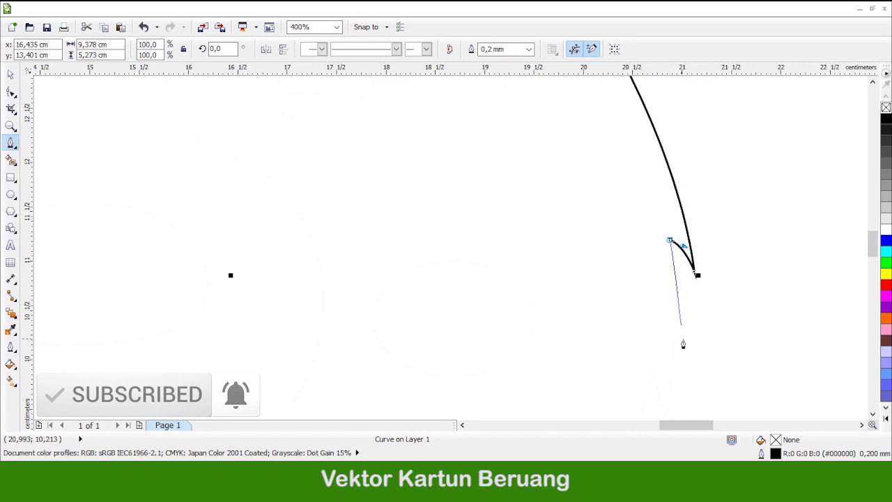
pyautogui.moveTo(657, 380); pyautogui.dragTo(652, 390)
pyautogui.keyDown('alt'); pyautogui.click(667, 329); pyautogui.keyUp('alt')
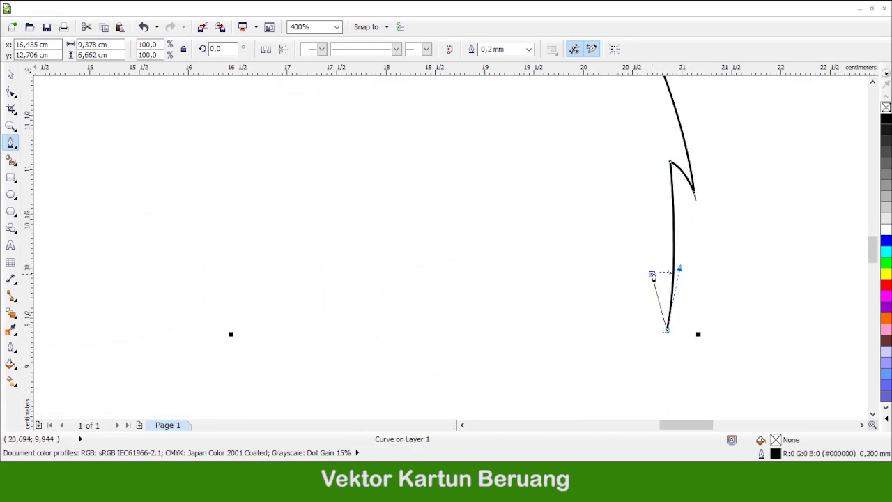
pyautogui.click(651, 274)
pyautogui.scroll(-7, 656, 279)
pyautogui.moveTo(499, 407); pyautogui.dragTo(490, 407)
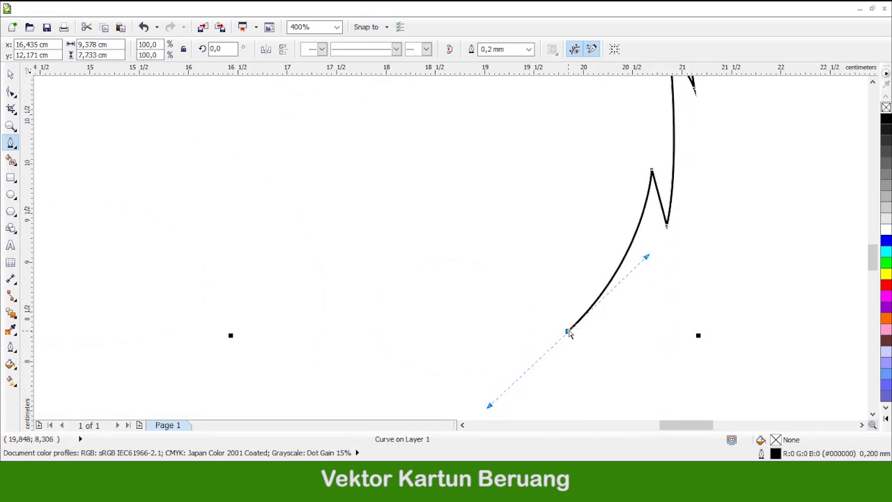
# Draw the bottom of the head as a shallow curve running from the right cheek across to the left
pyautogui.hscroll(-5, 575, 333)
pyautogui.scroll(-7, 597, 311)
pyautogui.moveTo(526, 317); pyautogui.dragTo(524, 317)
pyautogui.hscroll(-2, 535, 330)
pyautogui.moveTo(327, 346); pyautogui.dragTo(120, 342)
pyautogui.hscroll(-3, 380, 318)
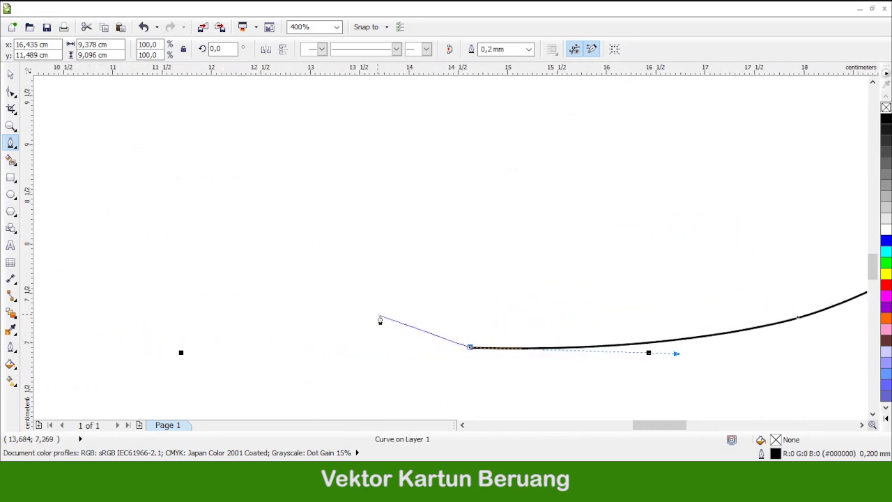
pyautogui.moveTo(228, 291); pyautogui.dragTo(113, 253)
pyautogui.hscroll(-3, 195, 309)
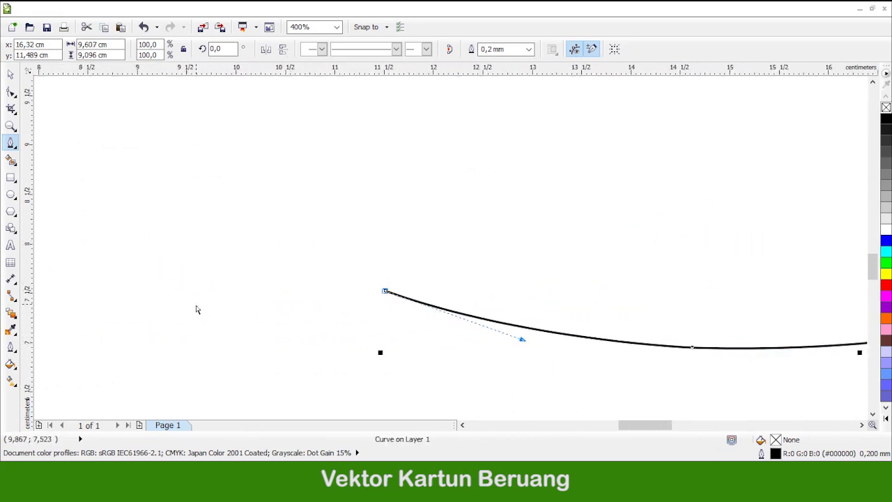
# Curve the outline up the lower-left cheek and add a rounded fur tuft
pyautogui.scroll(1, 267, 252)
pyautogui.moveTo(296, 261); pyautogui.dragTo(251, 227)
pyautogui.moveTo(232, 192); pyautogui.dragTo(235, 195)
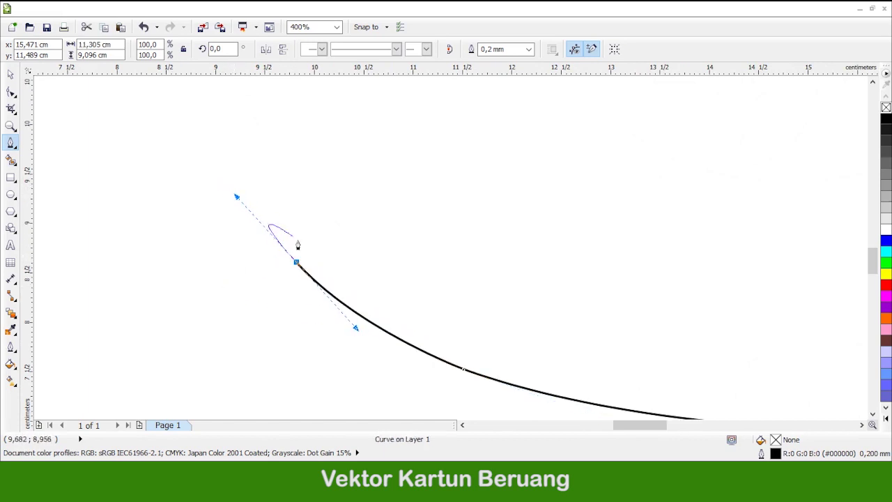
pyautogui.hscroll(-1, 271, 282)
pyautogui.scroll(1, 324, 243)
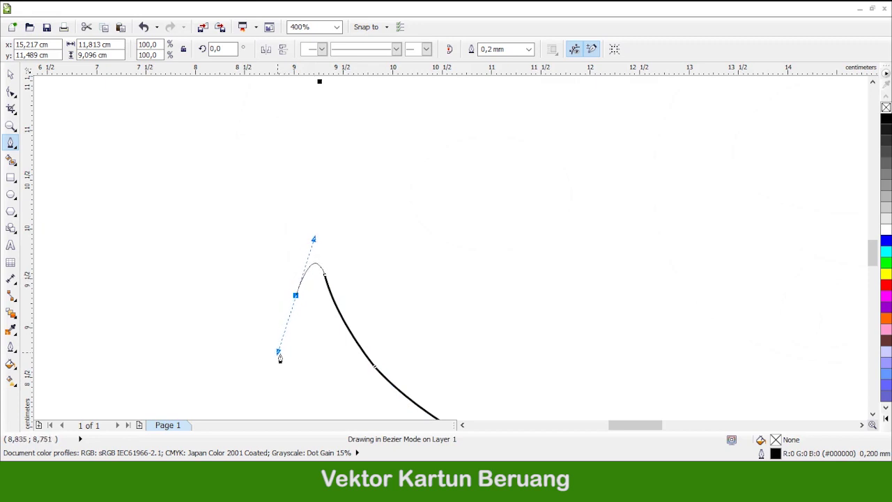
pyautogui.moveTo(279, 356); pyautogui.dragTo(279, 357)
# Draw the left cheek upward and form the upper fur tuft with a point facing outward
pyautogui.scroll(1, 295, 307)
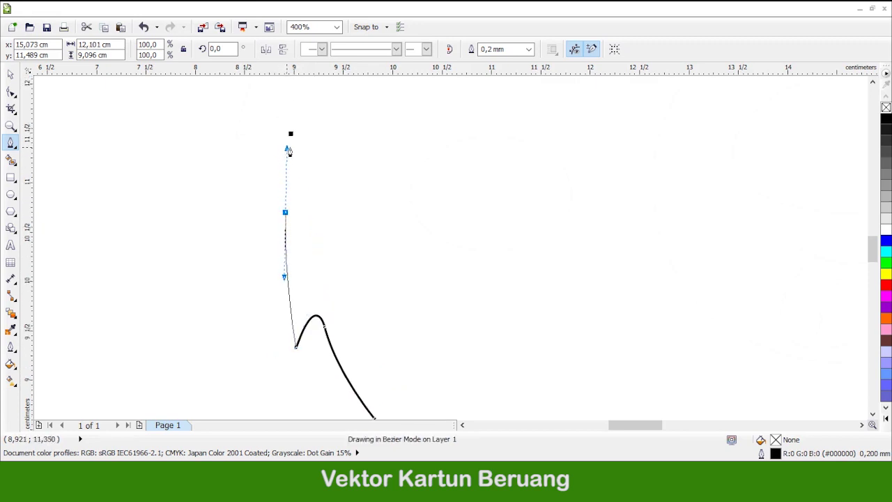
pyautogui.moveTo(287, 154); pyautogui.dragTo(287, 145)
pyautogui.scroll(2, 286, 269)
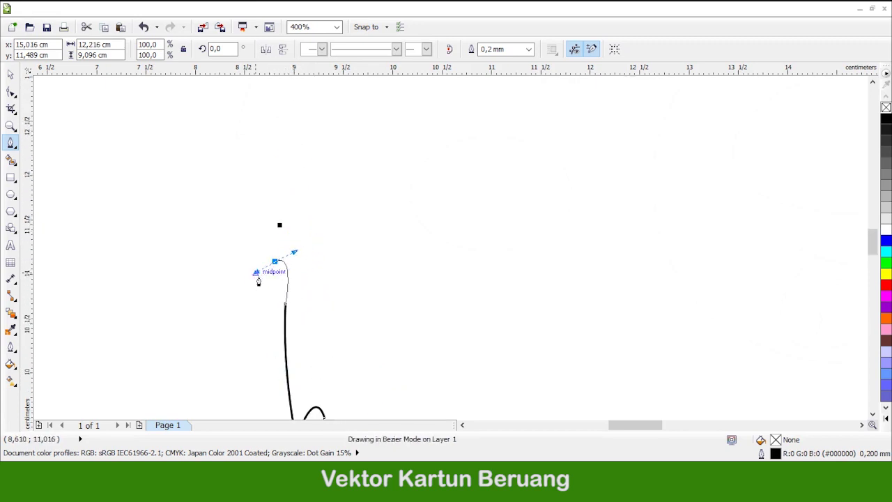
pyautogui.click(236, 283)
pyautogui.scroll(1, 293, 234)
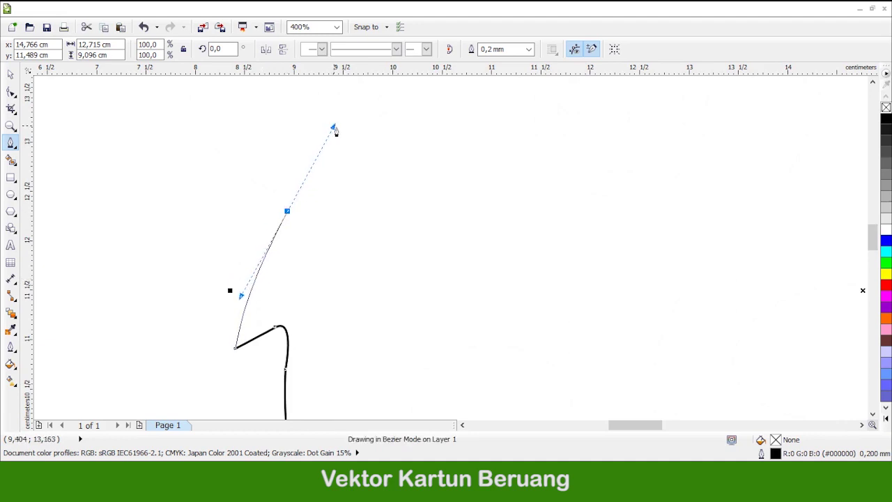
# Carry the outline up the left side of the head and close it at the starting point, about 12.7 by 9.1 cm overall
pyautogui.moveTo(334, 126); pyautogui.dragTo(333, 127)
pyautogui.keyDown('alt'); pyautogui.click(287, 210); pyautogui.keyUp('alt')
pyautogui.scroll(-1, 284, 268)
pyautogui.scroll(2, 285, 265)
pyautogui.scroll(1, 369, 240)
pyautogui.scroll(-1, 406, 213)
pyautogui.moveTo(443, 183); pyautogui.dragTo(372, 223)
pyautogui.scroll(-1, 304, 202)
pyautogui.scroll(1, 430, 229)
pyautogui.scroll(1, 432, 231)
# Refine the closed head outline with the Shape tool by adjusting its curve, and deselect it
pyautogui.click(11, 92)
pyautogui.click(603, 188)
pyautogui.scroll(-1, 603, 236)
pyautogui.scroll(1, 601, 203)
pyautogui.scroll(1, 591, 201)
pyautogui.scroll(-1, 521, 249)
pyautogui.scroll(1, 662, 271)
pyautogui.moveTo(632, 263); pyautogui.dragTo(644, 282)
pyautogui.scroll(-1, 542, 259)
pyautogui.scroll(-2, 623, 279)
pyautogui.scroll(1, 620, 275)
pyautogui.scroll(1, 333, 324)
pyautogui.click(11, 75)
pyautogui.click(229, 184)
pyautogui.scroll(-2, 484, 310)
pyautogui.scroll(1, 470, 228)
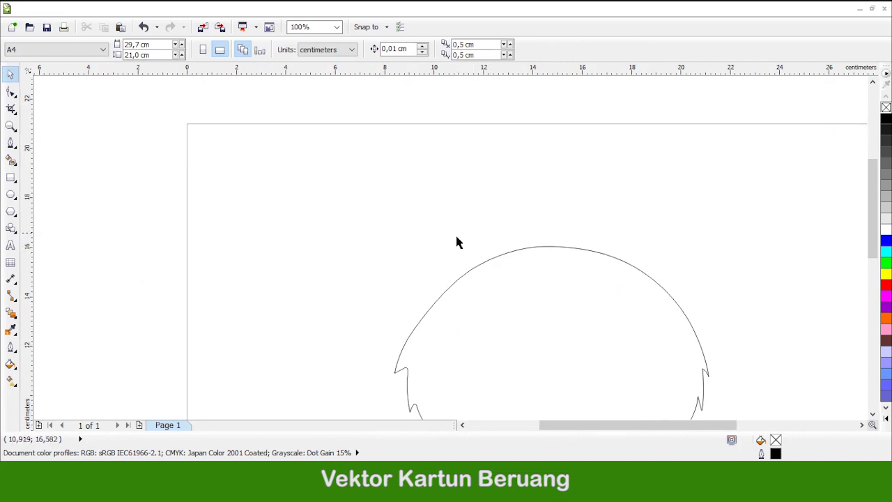
# Draw the closed outer left ear with the Pen tool, about 3.3 by 3.6 cm, overlapping the head's upper-left edge
pyautogui.press('F5')
pyautogui.scroll(2, 386, 231)
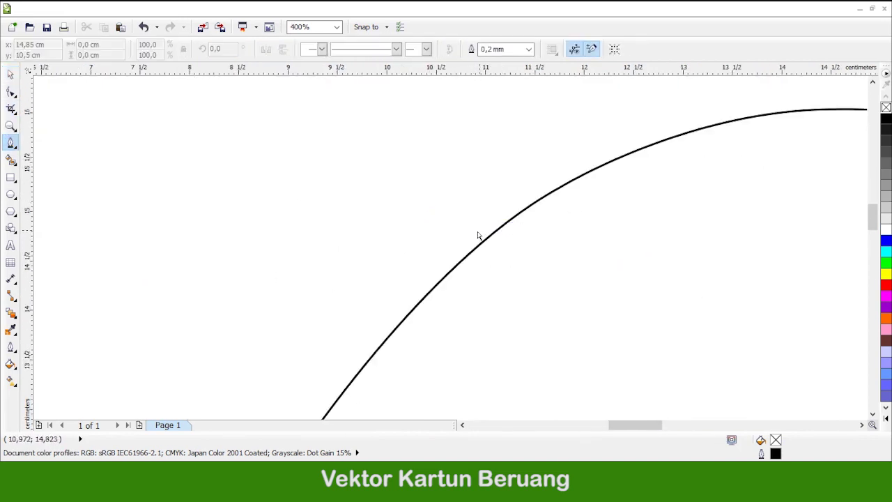
pyautogui.moveTo(219, 202); pyautogui.dragTo(219, 202)
pyautogui.scroll(3, 227, 202)
pyautogui.click(266, 167)
pyautogui.scroll(7, 271, 171)
pyautogui.moveTo(393, 160); pyautogui.dragTo(494, 124)
pyautogui.click(541, 208)
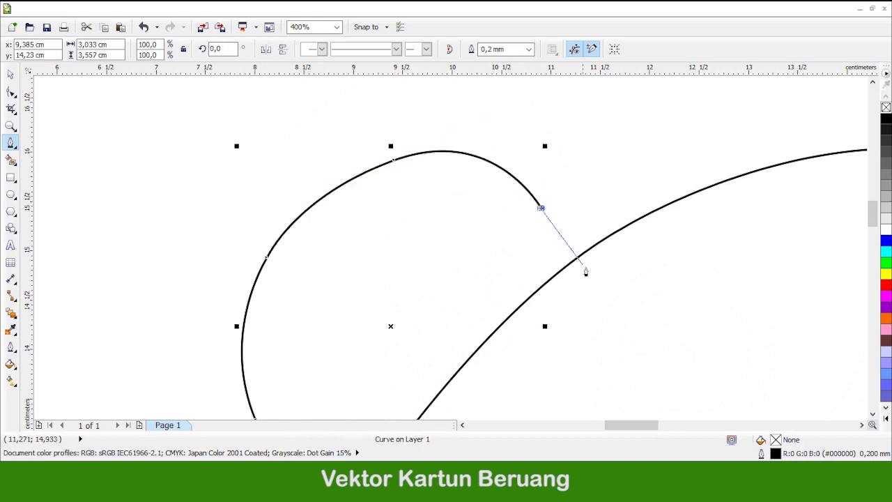
pyautogui.moveTo(588, 308); pyautogui.dragTo(587, 307)
pyautogui.scroll(-2, 569, 212)
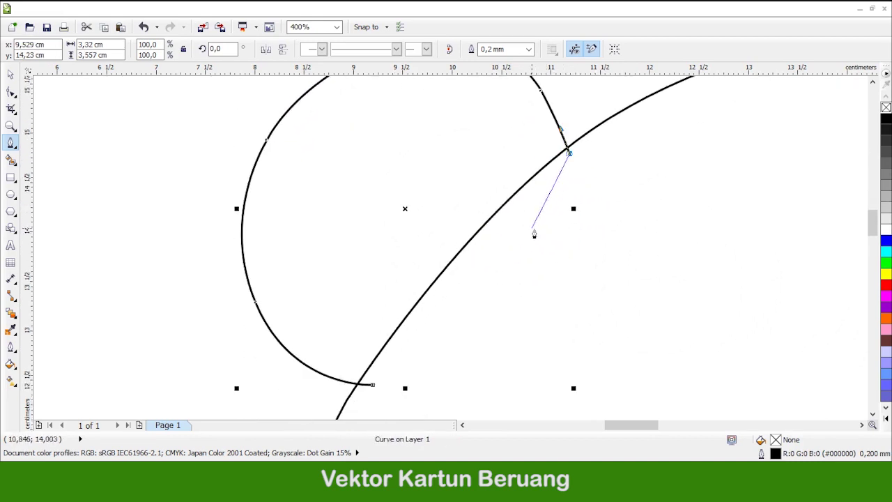
pyautogui.click(377, 390)
pyautogui.scroll(1, 379, 387)
# Draw a smaller closed inner-ear shape inside the left ear, overlapping the edge of the head
pyautogui.click(394, 262)
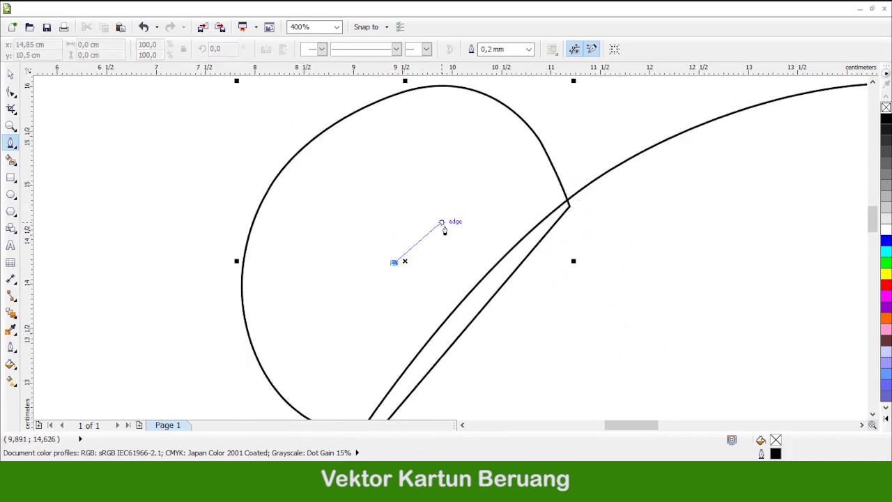
pyautogui.moveTo(549, 267); pyautogui.dragTo(546, 262)
pyautogui.click(491, 280)
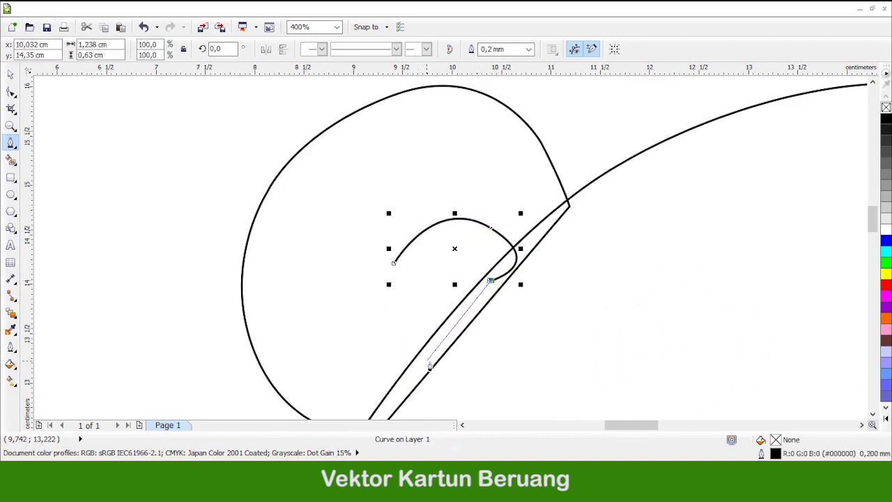
pyautogui.moveTo(372, 321); pyautogui.dragTo(361, 333)
pyautogui.click(10, 74)
pyautogui.keyDown('shift'); pyautogui.click(273, 181); pyautogui.keyUp('shift')
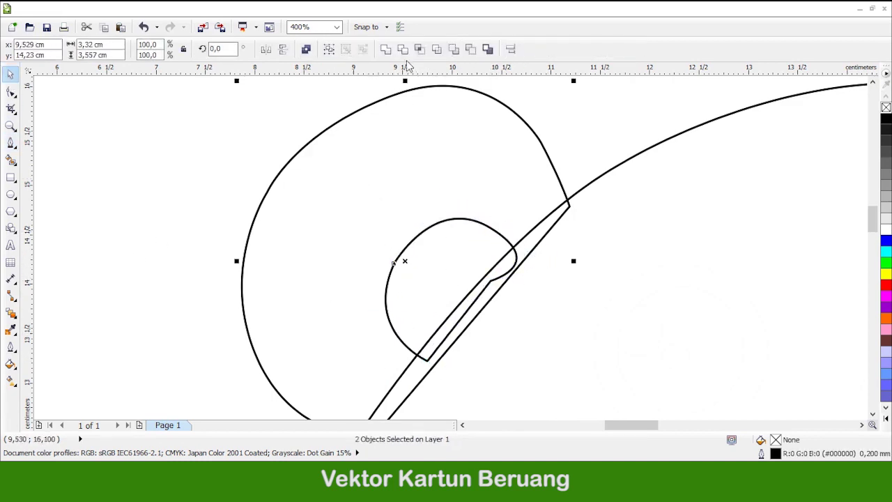
pyautogui.click(251, 130)
pyautogui.click(468, 258)
pyautogui.press('F10')
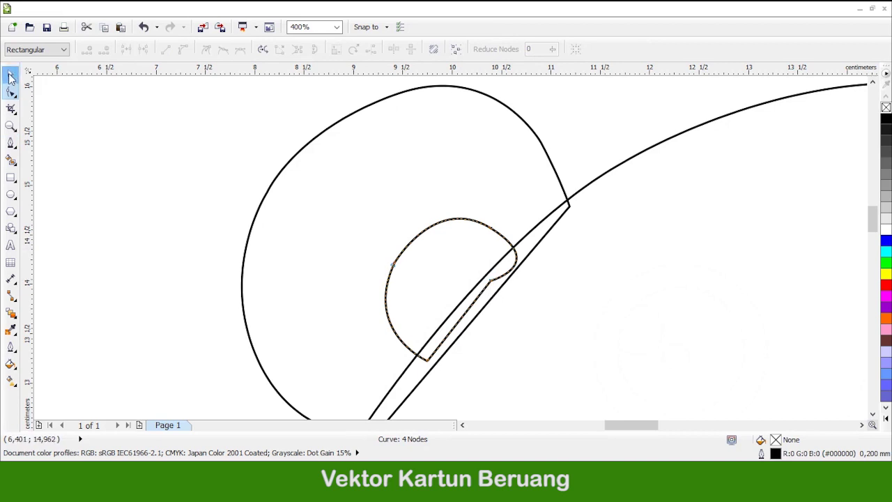
pyautogui.click(9, 74)
pyautogui.scroll(-2, 404, 248)
pyautogui.click(123, 223)
# Draw the closed outer right ear with the Pen tool, about 3.3 by 3.1 cm, overlapping the head's upper-right edge
pyautogui.click(11, 143)
pyautogui.scroll(2, 648, 245)
pyautogui.moveTo(648, 245); pyautogui.dragTo(477, 231)
pyautogui.moveTo(655, 216); pyautogui.dragTo(737, 328)
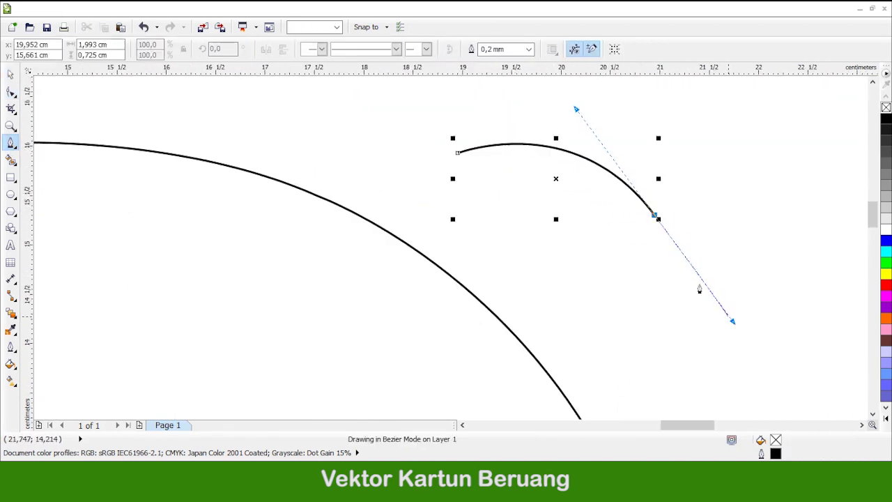
pyautogui.scroll(-1, 674, 207)
pyautogui.moveTo(667, 387); pyautogui.dragTo(664, 387)
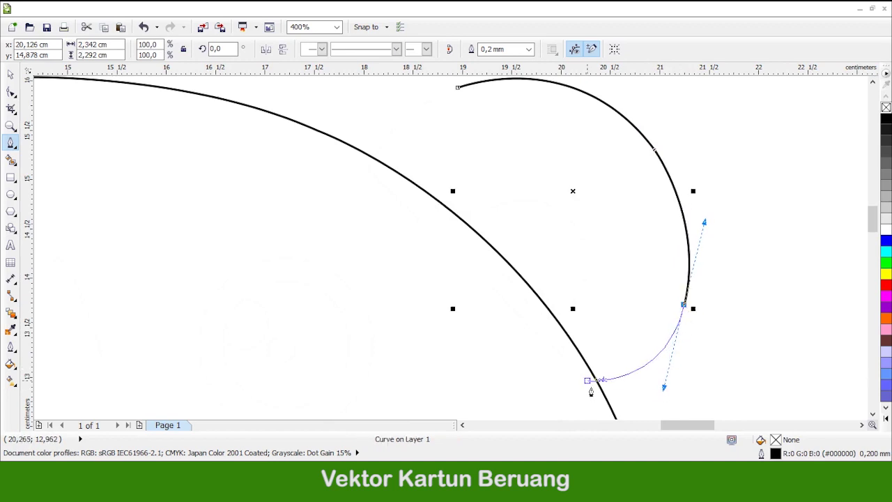
pyautogui.click(579, 385)
pyautogui.scroll(1, 397, 282)
pyautogui.click(367, 236)
pyautogui.scroll(1, 408, 229)
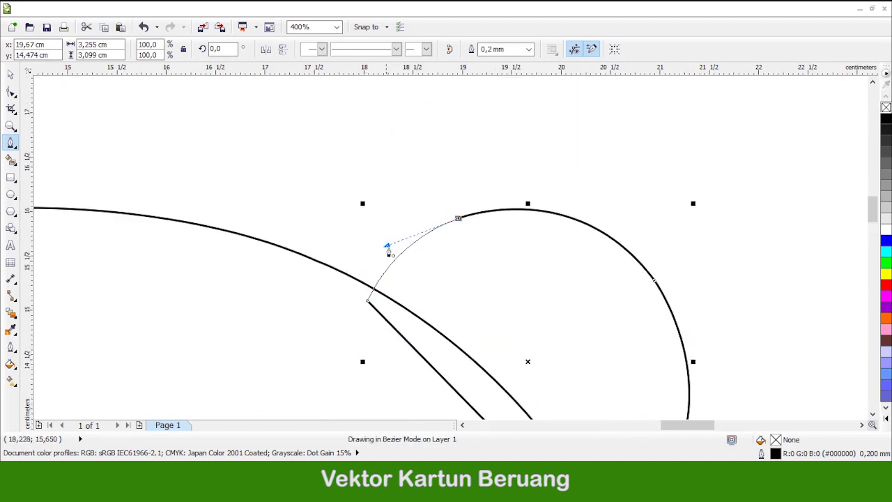
# Draw a closed inner-ear shape about 1.2 by 1.2 cm inside the right ear, and deselect it
pyautogui.scroll(-2, 572, 253)
pyautogui.scroll(1, 533, 265)
pyautogui.click(513, 240)
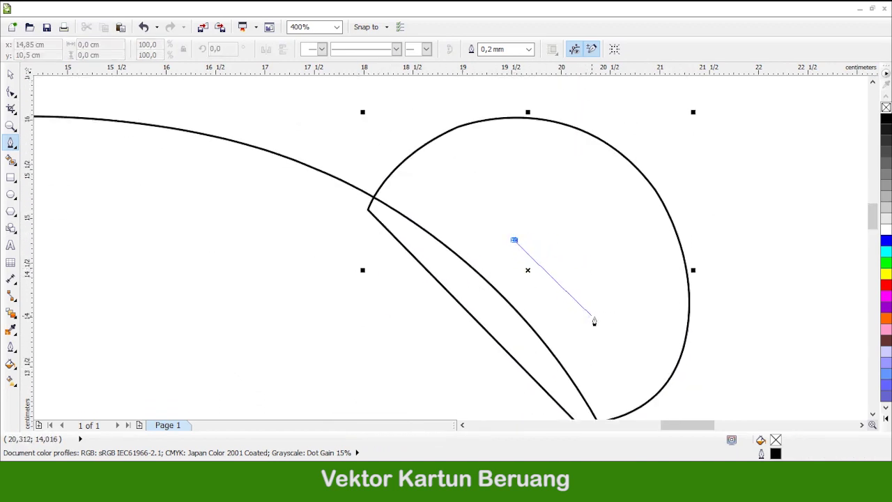
pyautogui.moveTo(589, 380); pyautogui.dragTo(578, 386)
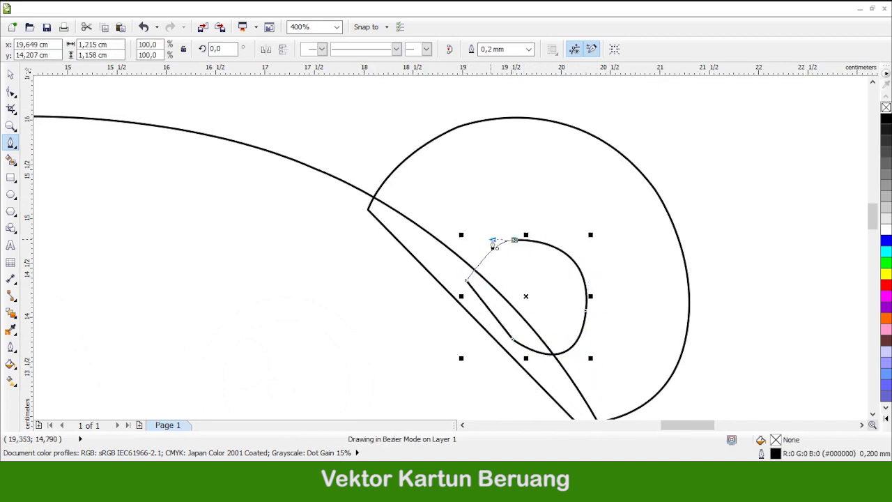
pyautogui.click(10, 75)
pyautogui.click(393, 112)
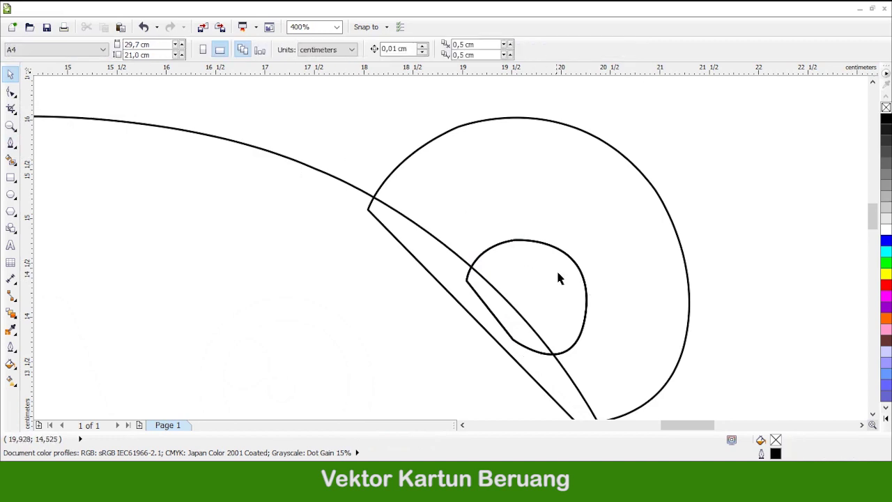
# Reshape the upper-right curve of the right inner ear by adjusting the handle of its outer-side node
pyautogui.scroll(1, 560, 308)
pyautogui.click(561, 307)
pyautogui.click(10, 92)
pyautogui.scroll(-1, 418, 209)
pyautogui.click(512, 226)
pyautogui.scroll(1, 534, 223)
pyautogui.scroll(-1, 557, 213)
pyautogui.scroll(1, 603, 213)
pyautogui.moveTo(608, 219); pyautogui.dragTo(602, 234)
# Smooth the top of the right inner ear by lengthening its top node's handle, and deselect the shape
pyautogui.moveTo(455, 231); pyautogui.dragTo(470, 229)
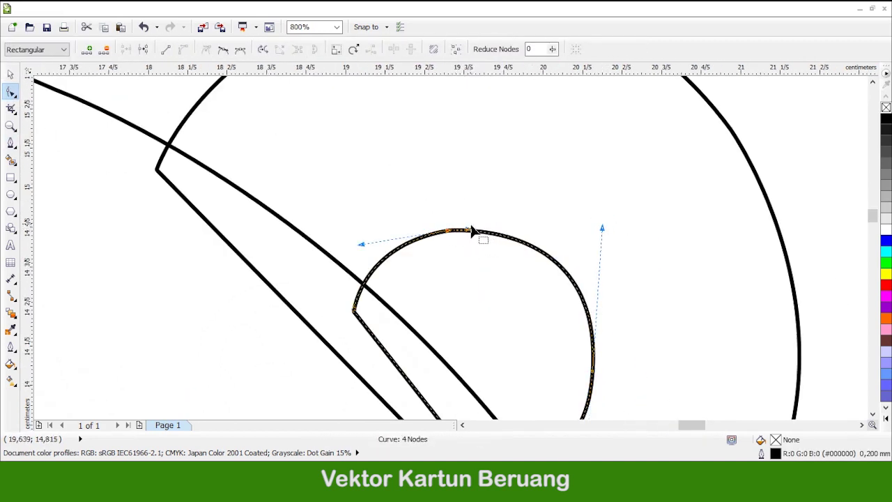
pyautogui.scroll(1, 451, 224)
pyautogui.moveTo(492, 263); pyautogui.dragTo(518, 258)
pyautogui.scroll(-2, 519, 255)
pyautogui.scroll(-1, 560, 259)
pyautogui.scroll(1, 560, 272)
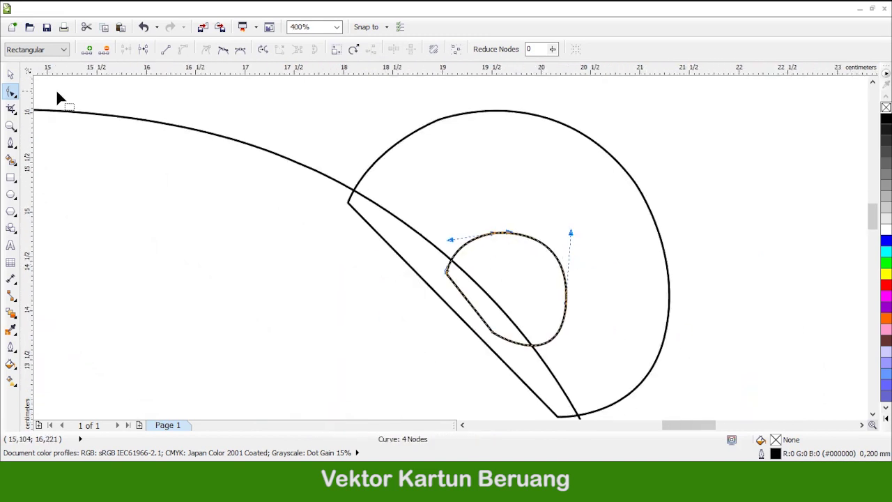
pyautogui.click(11, 74)
pyautogui.scroll(-2, 521, 217)
pyautogui.click(602, 219)
pyautogui.scroll(-1, 579, 219)
pyautogui.scroll(1, 473, 254)
# Draw an ellipse about 1.78 cm wide in the upper-left part of the face for the eye, and stretch it slightly taller
pyautogui.scroll(4, 457, 214)
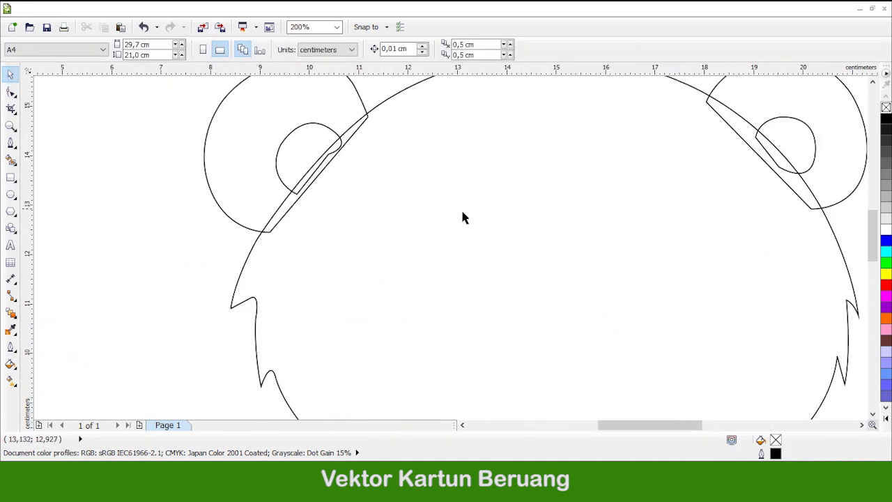
pyautogui.click(10, 195)
pyautogui.scroll(1, 432, 214)
pyautogui.moveTo(362, 135); pyautogui.dragTo(356, 155)
pyautogui.scroll(2, 460, 164)
pyautogui.click(411, 195)
pyautogui.click(407, 187)
pyautogui.click(402, 178)
pyautogui.moveTo(456, 246); pyautogui.dragTo(649, 241)
pyautogui.moveTo(650, 240); pyautogui.dragTo(456, 241)
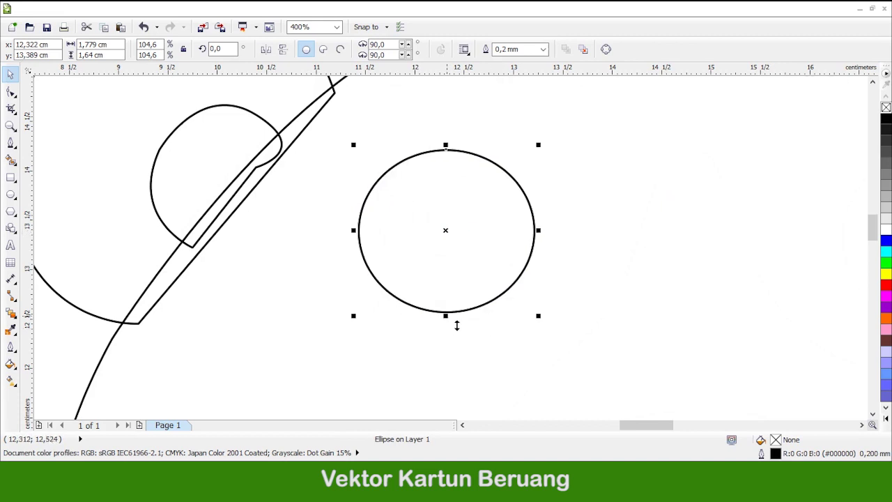
pyautogui.moveTo(456, 324); pyautogui.dragTo(455, 337)
pyautogui.scroll(-1, 454, 269)
pyautogui.scroll(1, 454, 270)
# Add a concentric circle about 1.29 by 1.28 cm and a much smaller circle inside the eye ellipse
pyautogui.click(121, 29)
pyautogui.keyDown('shift'); pyautogui.moveTo(525, 158); pyautogui.dragTo(432, 263); pyautogui.keyUp('shift')
pyautogui.scroll(1, 441, 255)
pyautogui.scroll(-1, 431, 248)
pyautogui.scroll(1, 430, 243)
pyautogui.click(543, 255)
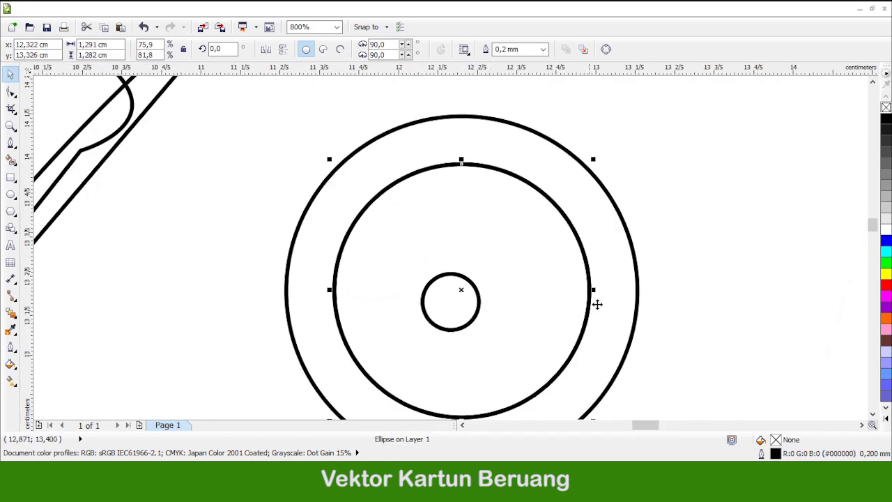
# Place a highlight circle, larger than the pupil circle, across the upper-left edge of the eye's inner circle
pyautogui.scroll(-1, 544, 257)
pyautogui.moveTo(524, 328); pyautogui.dragTo(455, 303)
pyautogui.scroll(1, 431, 241)
pyautogui.moveTo(440, 242); pyautogui.dragTo(435, 266)
# Try to intersect the highlight circle with the eye's inner circle and delete the leftover part
pyautogui.keyDown('shift'); pyautogui.click(544, 201); pyautogui.keyUp('shift')
pyautogui.click(419, 50)
pyautogui.click(560, 180)
pyautogui.press('Delete')
pyautogui.hotkey('ctrl', 'z')
pyautogui.hotkey('ctrl', 'z')
pyautogui.moveTo(592, 198); pyautogui.dragTo(633, 212)
pyautogui.hotkey('ctrl', 'z')
# Clip the highlight circle to the eye's inner circle with Intersect, deleting the leftover original outside it
pyautogui.click(613, 212)
pyautogui.keyDown('shift'); pyautogui.click(573, 152); pyautogui.keyUp('shift')
pyautogui.click(419, 50)
pyautogui.press('Delete')
pyautogui.click(527, 304)
pyautogui.keyDown('shift'); pyautogui.click(529, 173); pyautogui.keyUp('shift')
pyautogui.click(419, 50)
pyautogui.click(524, 305)
pyautogui.press('Delete')
pyautogui.click(478, 244)
pyautogui.keyDown('shift'); pyautogui.click(577, 188); pyautogui.keyUp('shift')
pyautogui.click(420, 50)
pyautogui.click(410, 204)
pyautogui.press('Delete')
pyautogui.scroll(-2, 406, 205)
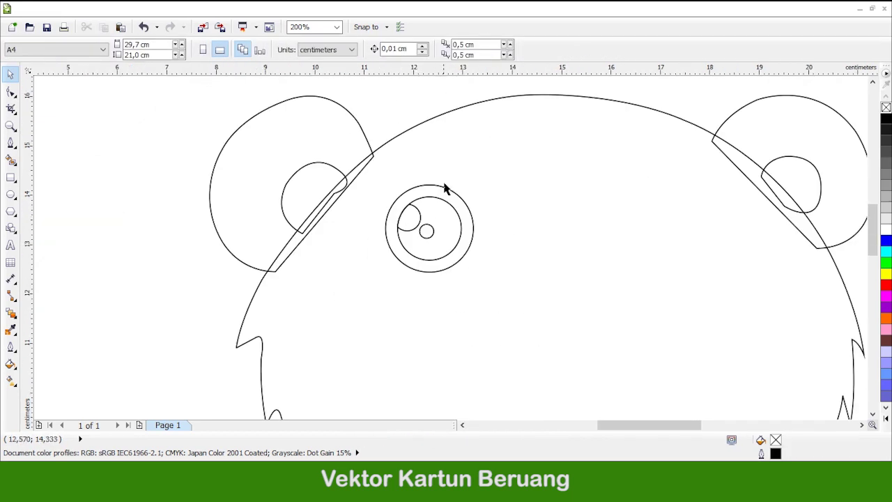
# Duplicate the four shapes of the eye and place the copy level with it in the upper-right part of the face
pyautogui.scroll(-1, 441, 209)
pyautogui.moveTo(385, 117); pyautogui.dragTo(469, 251)
pyautogui.scroll(1, 480, 240)
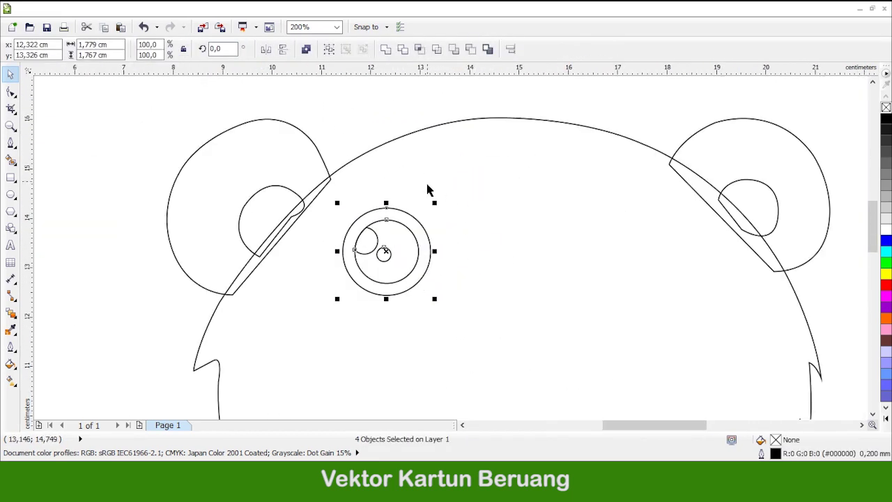
pyautogui.click(118, 32)
pyautogui.scroll(1, 697, 321)
pyautogui.moveTo(112, 213); pyautogui.dragTo(611, 214)
pyautogui.scroll(-2, 611, 216)
pyautogui.click(557, 219)
pyautogui.scroll(1, 521, 209)
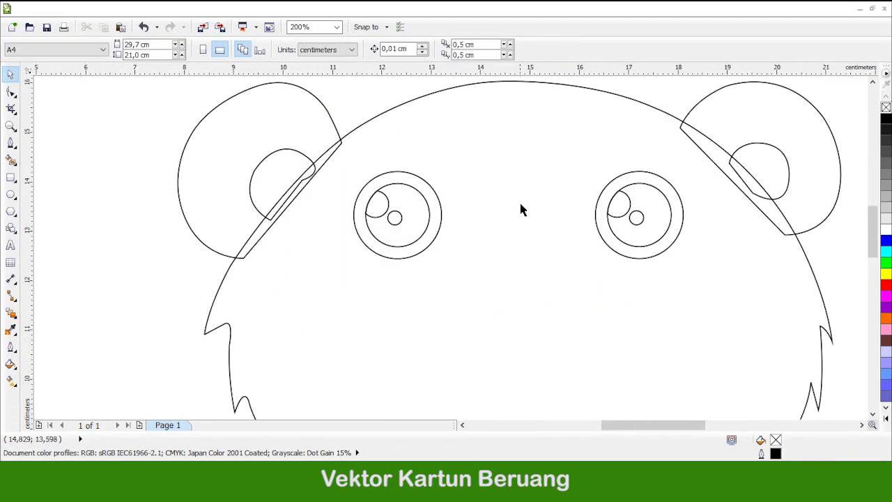
# Start the muzzle outline with the Pen tool between the eyes, drawing an arched top and right slope about 1.03 by 1.26 cm
pyautogui.scroll(-2, 497, 159)
pyautogui.scroll(2, 482, 189)
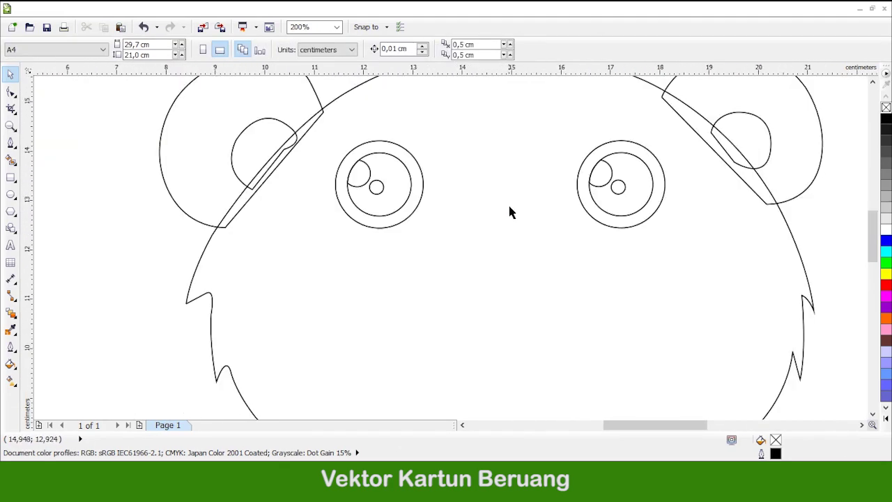
pyautogui.scroll(-1, 510, 209)
pyautogui.press('F5')
pyautogui.scroll(2, 488, 188)
pyautogui.scroll(1, 498, 175)
pyautogui.click(450, 221)
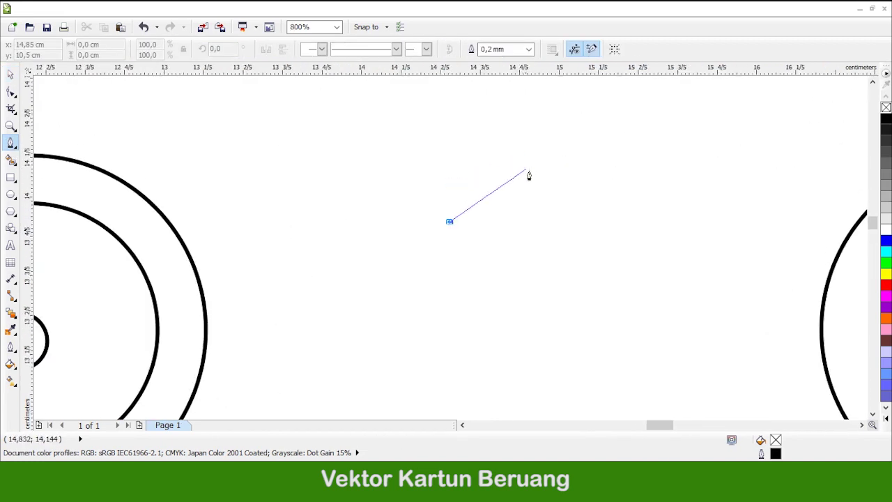
pyautogui.moveTo(606, 165); pyautogui.dragTo(606, 164)
pyautogui.moveTo(604, 283); pyautogui.dragTo(599, 285)
pyautogui.scroll(-1, 526, 261)
pyautogui.scroll(1, 575, 313)
pyautogui.click(604, 350)
pyautogui.scroll(-1, 514, 243)
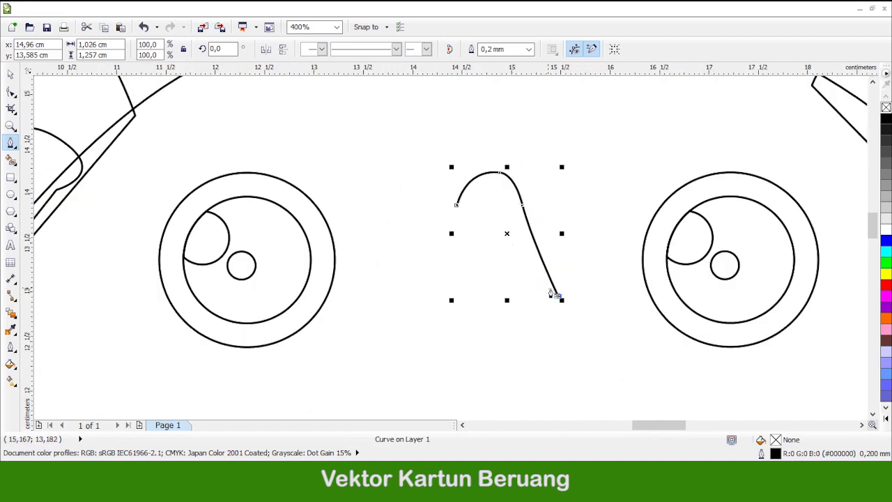
# Continue the muzzle outline down its right side, flaring outward below the right eye into the cheek
pyautogui.scroll(1, 611, 302)
pyautogui.moveTo(654, 362); pyautogui.dragTo(656, 361)
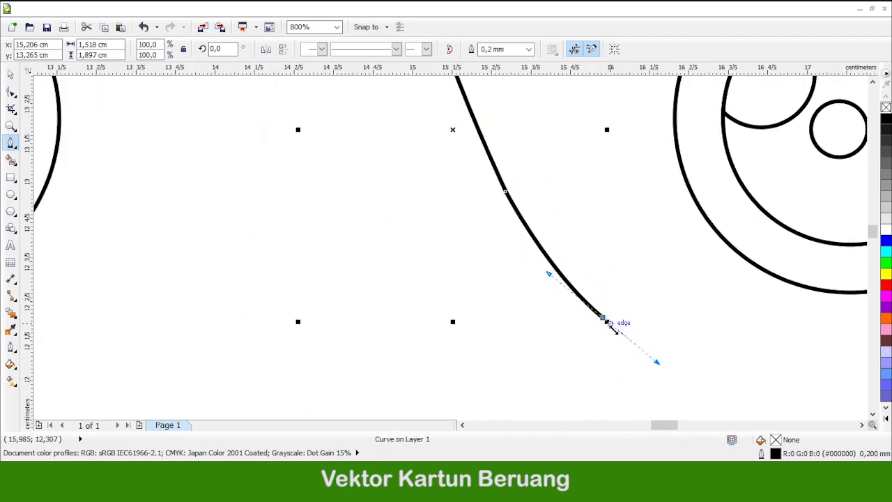
pyautogui.keyDown('alt'); pyautogui.click(603, 317); pyautogui.keyUp('alt')
pyautogui.scroll(-1, 605, 320)
pyautogui.scroll(1, 641, 334)
pyautogui.scroll(-1, 619, 291)
pyautogui.scroll(1, 565, 285)
pyautogui.scroll(-1, 550, 278)
pyautogui.moveTo(516, 241); pyautogui.dragTo(577, 257)
pyautogui.scroll(-5, 633, 317)
pyautogui.click(630, 273)
# Curve the muzzle outline around its lower right, along the bottom and up to its lower-left side
pyautogui.scroll(-6, 637, 273)
pyautogui.moveTo(654, 318); pyautogui.dragTo(636, 394)
pyautogui.scroll(-3, 653, 320)
pyautogui.click(578, 307)
pyautogui.moveTo(342, 345); pyautogui.dragTo(221, 317)
pyautogui.scroll(1, 209, 292)
pyautogui.click(200, 274)
# Draw the muzzle's left side up between the eyes and close the outline at its starting point
pyautogui.scroll(2, 209, 265)
pyautogui.moveTo(229, 214); pyautogui.dragTo(249, 200)
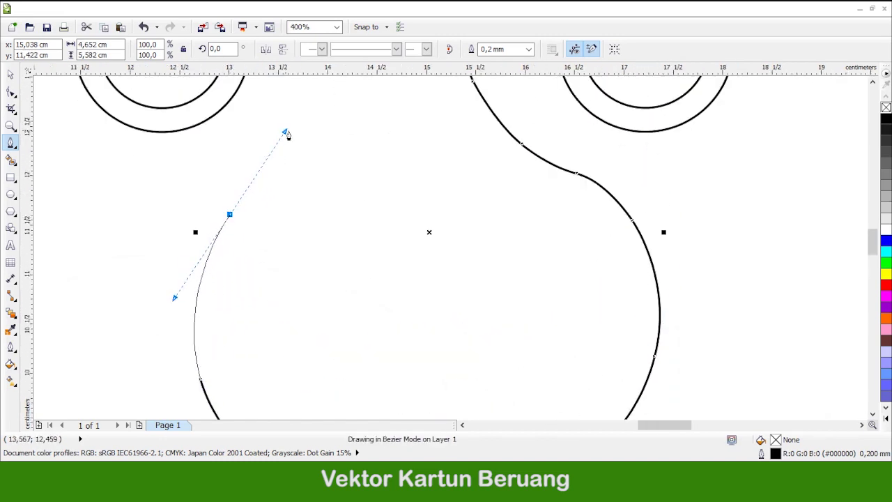
pyautogui.moveTo(285, 135); pyautogui.dragTo(287, 139)
pyautogui.scroll(1, 260, 174)
pyautogui.scroll(2, 293, 230)
pyautogui.moveTo(328, 226); pyautogui.dragTo(344, 209)
pyautogui.hotkey('ctrl', 'z')
pyautogui.scroll(1, 265, 301)
pyautogui.moveTo(305, 251); pyautogui.dragTo(378, 203)
pyautogui.scroll(1, 311, 253)
pyautogui.click(407, 162)
pyautogui.scroll(4, 418, 171)
pyautogui.scroll(-4, 464, 188)
pyautogui.scroll(1, 591, 239)
pyautogui.scroll(1, 508, 239)
pyautogui.scroll(1, 476, 202)
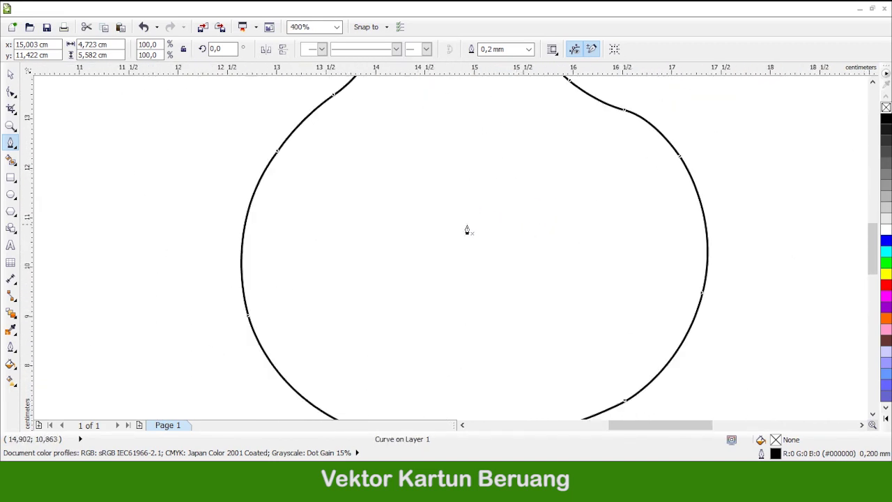
# Draw a wide, closed rounded nose shape with the Pen tool in the upper middle of the muzzle
pyautogui.scroll(2, 453, 209)
pyautogui.click(331, 188)
pyautogui.moveTo(609, 162); pyautogui.dragTo(797, 187)
pyautogui.click(775, 326)
pyautogui.scroll(-1, 697, 348)
pyautogui.moveTo(614, 374); pyautogui.dragTo(465, 388)
pyautogui.click(351, 365)
pyautogui.scroll(4, 328, 359)
pyautogui.scroll(-3, 279, 313)
pyautogui.moveTo(238, 249); pyautogui.dragTo(265, 144)
pyautogui.moveTo(245, 189); pyautogui.dragTo(245, 189)
pyautogui.scroll(-3, 428, 212)
pyautogui.scroll(3, 448, 251)
pyautogui.scroll(-2, 504, 276)
# Intersect the nose shape with the muzzle outline around it and delete the leftover shape
pyautogui.click(10, 74)
pyautogui.keyDown('shift'); pyautogui.click(503, 160); pyautogui.keyUp('shift')
pyautogui.click(420, 49)
pyautogui.click(471, 221)
pyautogui.press('Delete')
pyautogui.scroll(1, 524, 251)
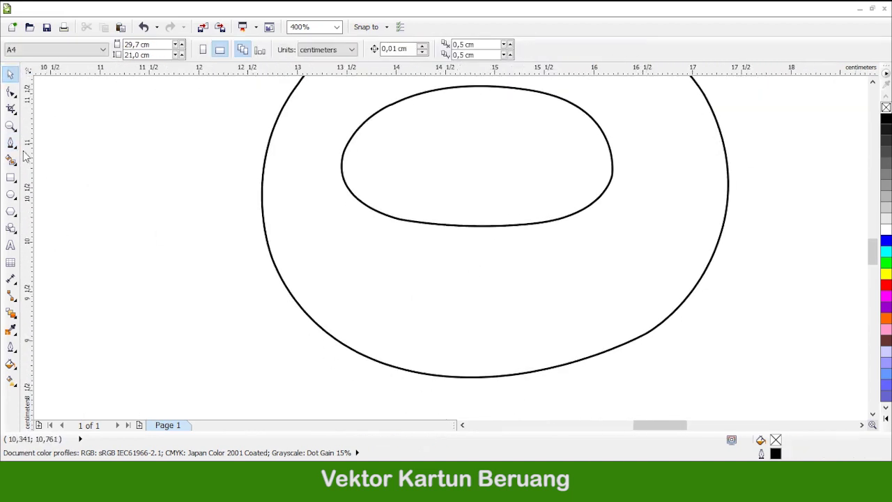
# Use the 3-Point Curve tool to draw a vertical line below the nose and a smile curve about 1.82 cm wide at its end
pyautogui.click(11, 143)
pyautogui.click(41, 169)
pyautogui.scroll(1, 478, 247)
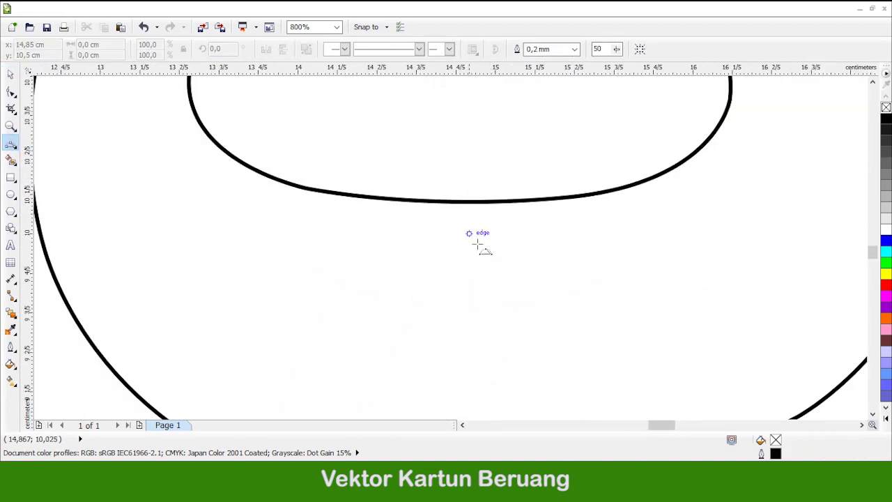
pyautogui.moveTo(481, 296); pyautogui.dragTo(473, 308)
pyautogui.click(473, 311)
pyautogui.moveTo(285, 255)
pyautogui.mouseDown()
pyautogui.moveTo(506, 306)
pyautogui.moveTo(643, 253)
pyautogui.mouseUp()
pyautogui.click(486, 312)
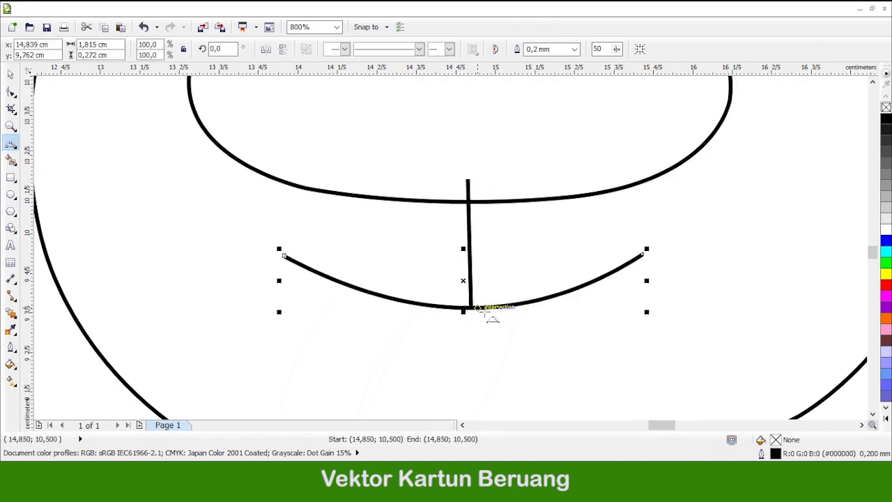
pyautogui.scroll(-2, 478, 307)
# With the Pen tool, draw the tongue's left side and the start of its bottom, beginning at the left part of the mouth curve
pyautogui.click(10, 143)
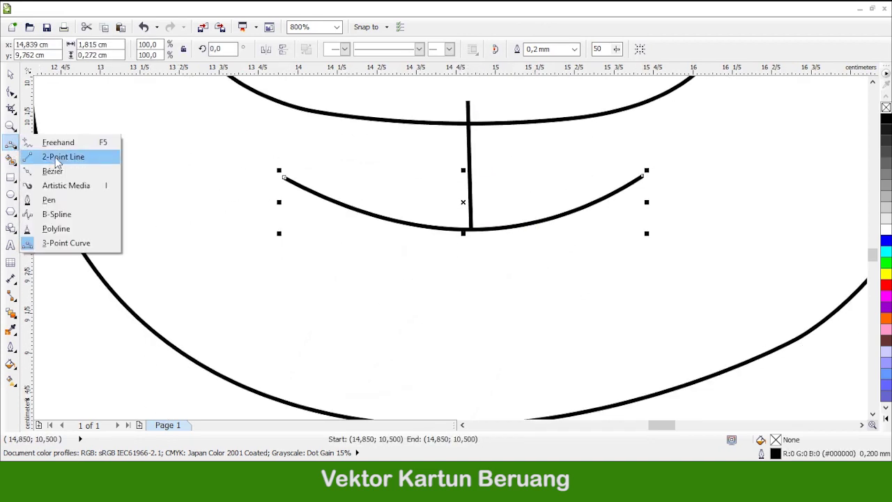
pyautogui.click(49, 197)
pyautogui.scroll(1, 347, 243)
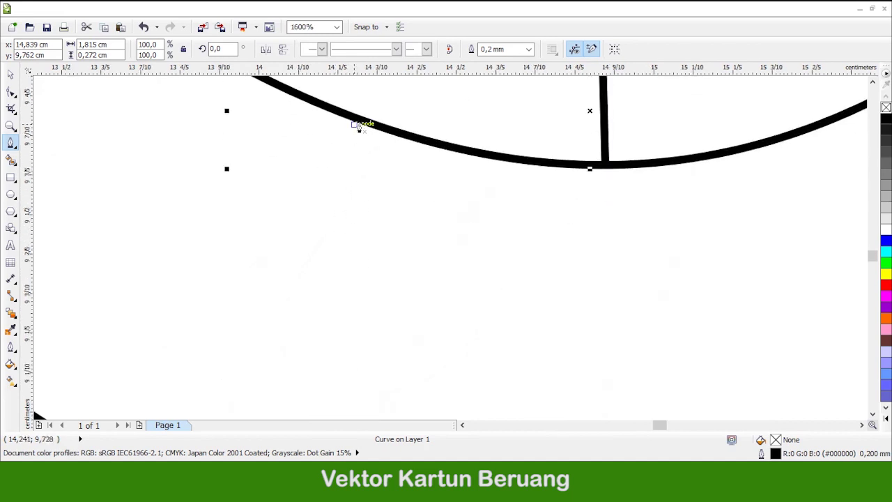
pyautogui.click(362, 106)
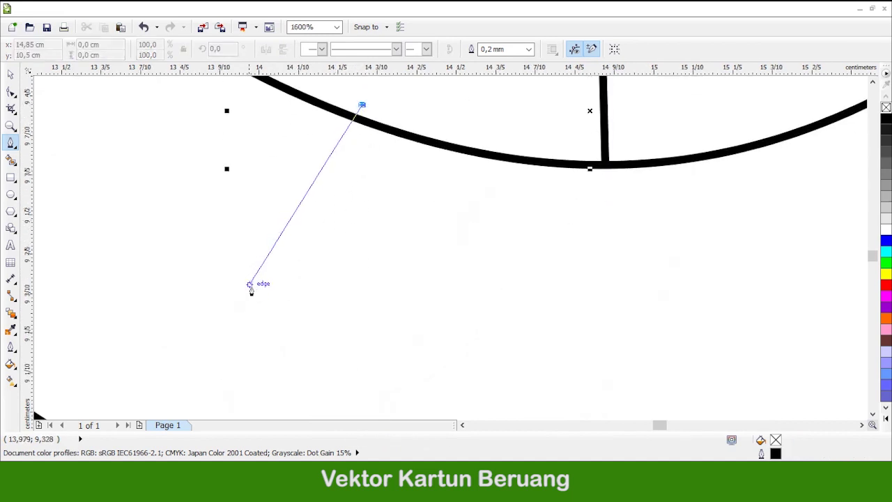
pyautogui.moveTo(239, 308); pyautogui.dragTo(227, 362)
pyautogui.scroll(-2, 230, 386)
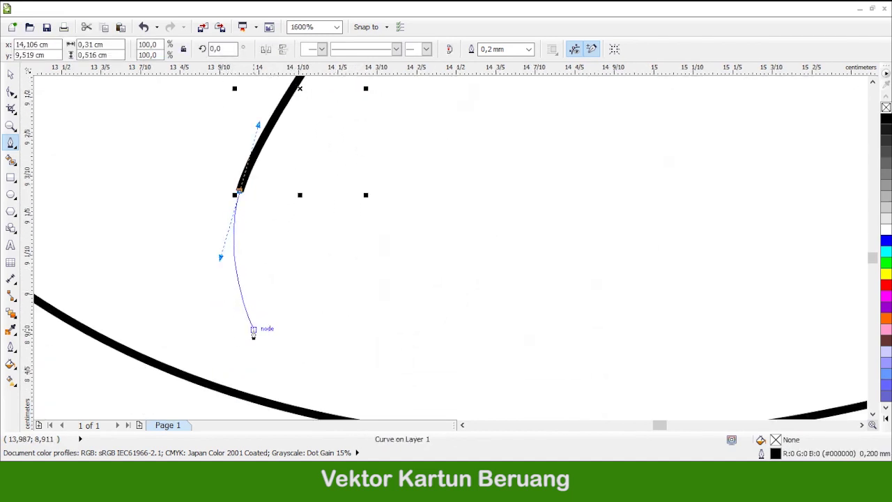
pyautogui.moveTo(307, 395); pyautogui.dragTo(303, 385)
pyautogui.click(435, 373)
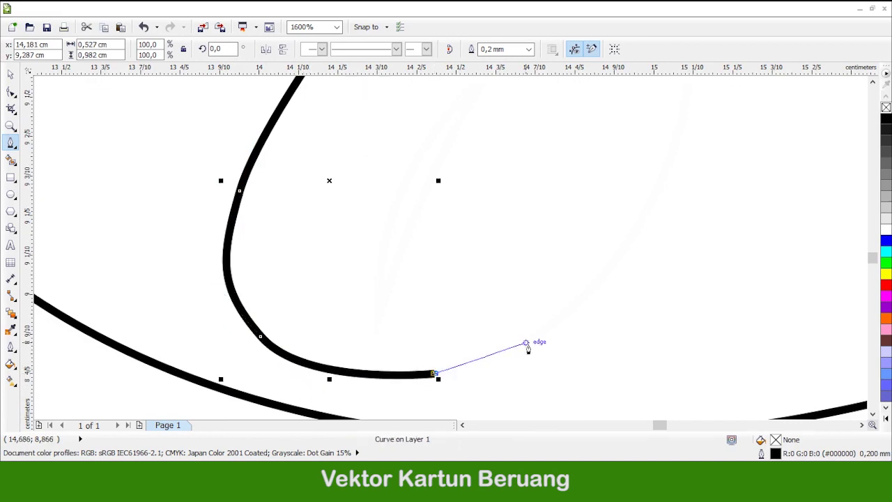
# Draw the tongue's right side up past the mouth curve and close the outline with a straight top, about 1.2 cm wide overall
pyautogui.scroll(-1, 536, 355)
pyautogui.scroll(1, 568, 327)
pyautogui.scroll(-1, 559, 296)
pyautogui.moveTo(555, 251); pyautogui.dragTo(575, 214)
pyautogui.moveTo(635, 163); pyautogui.dragTo(635, 164)
pyautogui.scroll(2, 635, 165)
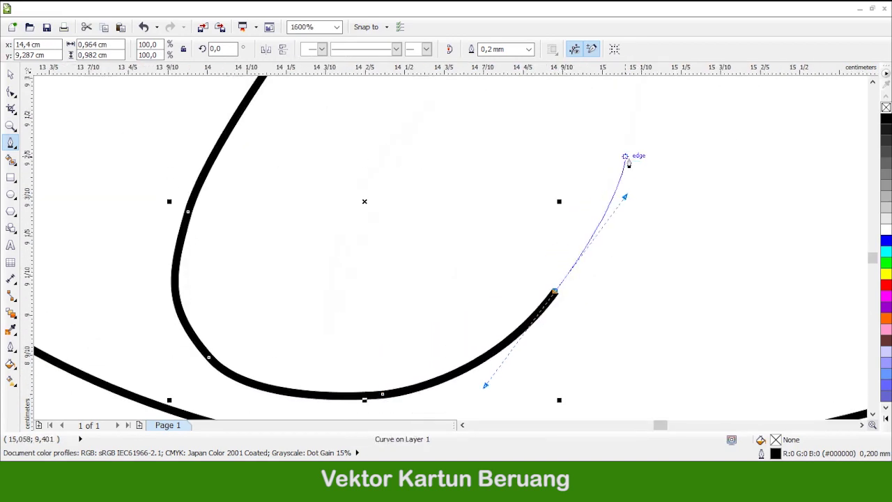
pyautogui.scroll(1, 648, 122)
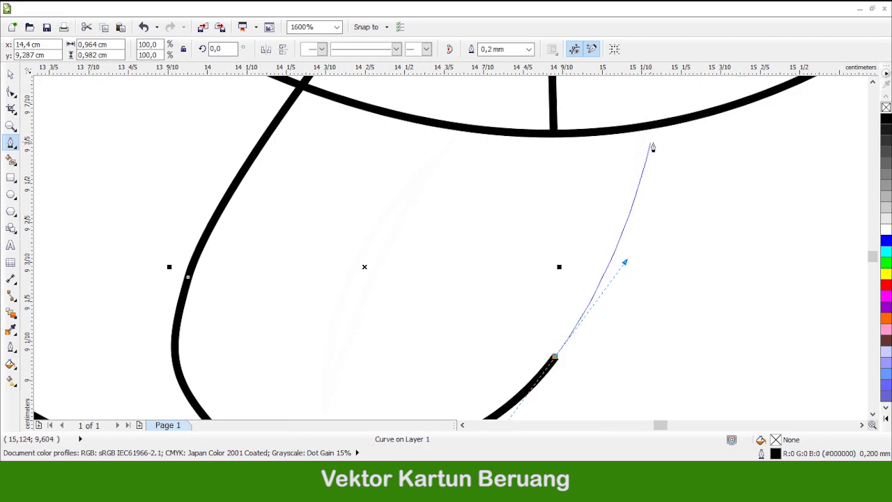
pyautogui.click(635, 179)
pyautogui.scroll(1, 636, 174)
pyautogui.click(646, 144)
pyautogui.click(308, 114)
# Move the tongue's two top corner nodes onto the mouth curve
pyautogui.scroll(-1, 476, 133)
pyautogui.scroll(2, 448, 137)
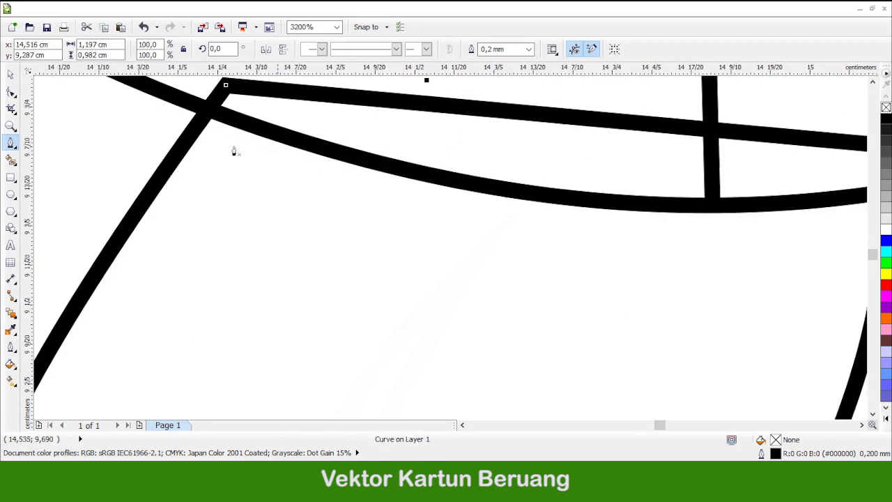
pyautogui.press('F10')
pyautogui.scroll(2, 339, 219)
pyautogui.moveTo(226, 137); pyautogui.dragTo(213, 160)
pyautogui.hscroll(13, 214, 162)
pyautogui.scroll(-1, 550, 189)
pyautogui.moveTo(561, 173); pyautogui.dragTo(562, 216)
pyautogui.scroll(-1, 557, 219)
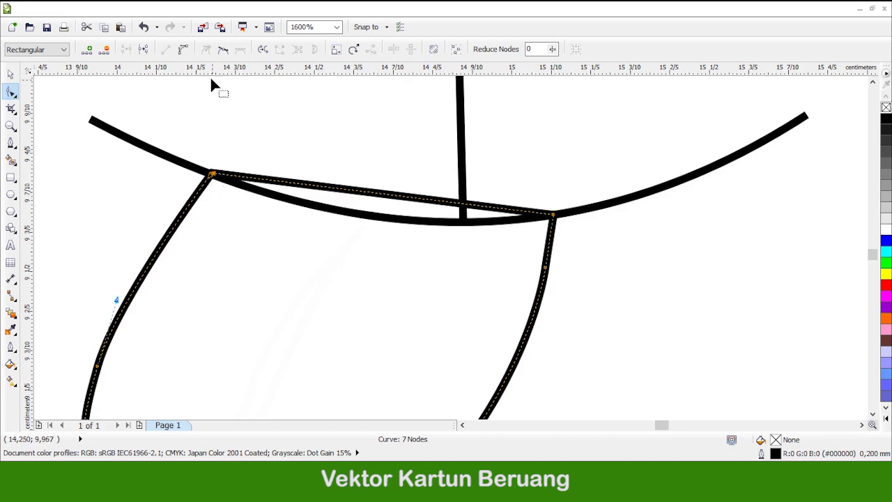
# Bend the tongue's straight top edge so that it follows the mouth curve
pyautogui.moveTo(326, 192); pyautogui.dragTo(314, 219)
pyautogui.scroll(1, 390, 212)
pyautogui.moveTo(478, 207); pyautogui.dragTo(457, 265)
pyautogui.scroll(-1, 455, 265)
pyautogui.scroll(1, 389, 265)
pyautogui.moveTo(293, 232); pyautogui.dragTo(301, 232)
pyautogui.scroll(-1, 342, 206)
pyautogui.scroll(-1, 433, 187)
# Draw a curved crease about 0.33 by 0.71 cm down the middle of the tongue with the 3-Point Curve tool
pyautogui.click(10, 143)
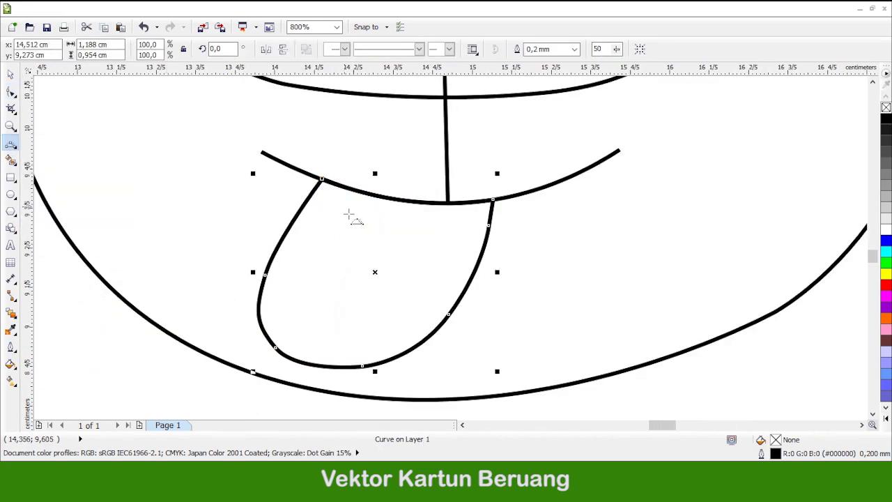
pyautogui.scroll(1, 332, 276)
pyautogui.scroll(-1, 425, 181)
pyautogui.moveTo(333, 384); pyautogui.dragTo(459, 95)
pyautogui.click(349, 281)
pyautogui.click(394, 239)
pyautogui.scroll(-4, 392, 278)
pyautogui.press('space')
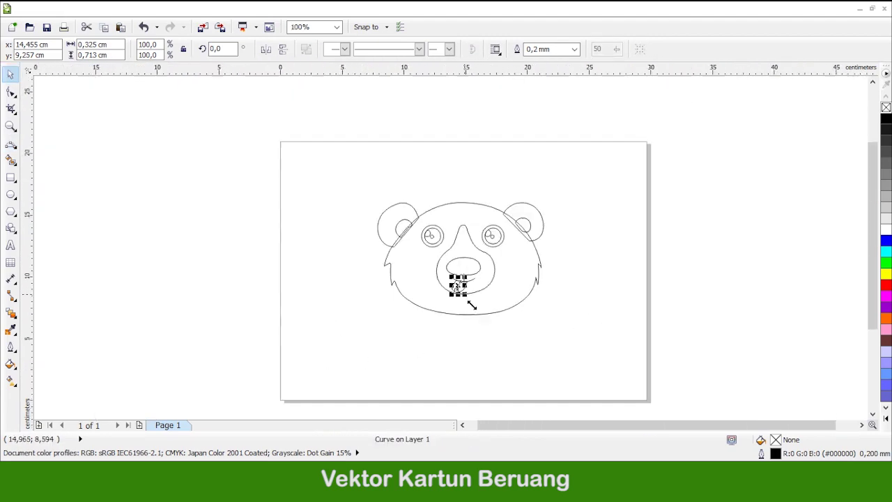
# Draw an ellipse about 1.62 by 1.14 cm as the cheek between the head's left edge and the muzzle
pyautogui.press('Escape')
pyautogui.scroll(2, 430, 265)
pyautogui.hscroll(-2, 402, 281)
pyautogui.press('F7')
pyautogui.moveTo(315, 203)
pyautogui.mouseDown()
pyautogui.moveTo(458, 279)
pyautogui.moveTo(459, 296)
pyautogui.mouseUp()
pyautogui.press('space')
pyautogui.moveTo(388, 202); pyautogui.dragTo(397, 187)
pyautogui.moveTo(314, 239); pyautogui.dragTo(303, 243)
pyautogui.scroll(1, 461, 245)
pyautogui.scroll(-5, 453, 242)
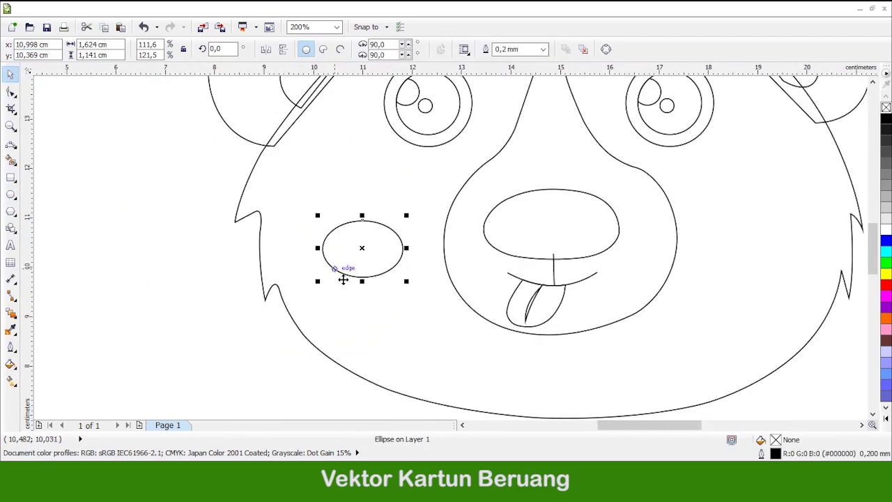
# Draw a matching cheek ellipse about 1.61 by 1.17 cm between the muzzle and the head's right edge
pyautogui.scroll(4, 534, 269)
pyautogui.moveTo(441, 205); pyautogui.dragTo(585, 298)
pyautogui.moveTo(441, 250); pyautogui.dragTo(416, 251)
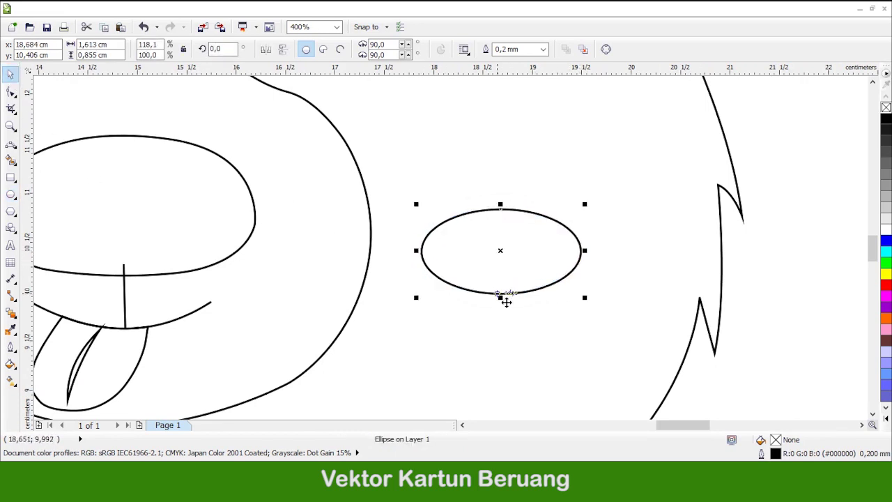
pyautogui.scroll(1, 504, 299)
pyautogui.moveTo(505, 299); pyautogui.dragTo(505, 330)
pyautogui.scroll(1, 509, 333)
pyautogui.moveTo(505, 172); pyautogui.dragTo(506, 140)
pyautogui.scroll(-3, 565, 250)
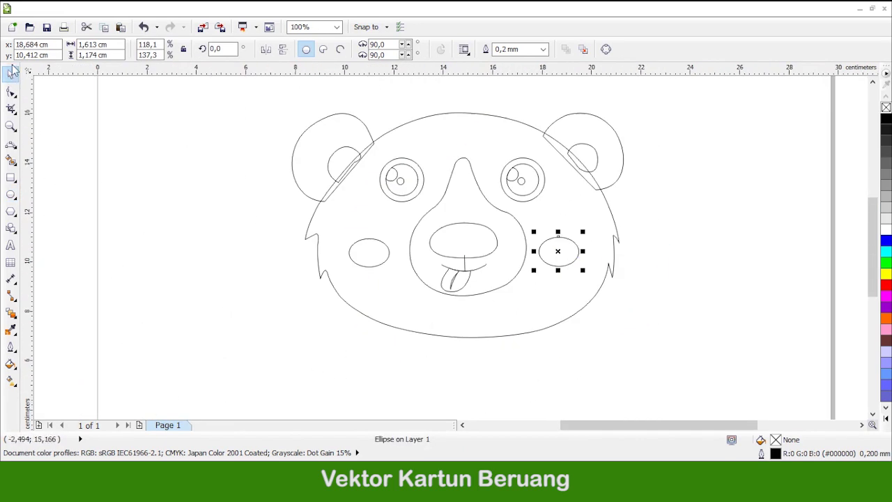
pyautogui.click(11, 73)
pyautogui.scroll(-1, 533, 251)
pyautogui.scroll(2, 531, 289)
pyautogui.scroll(-2, 449, 317)
pyautogui.scroll(-1, 456, 320)
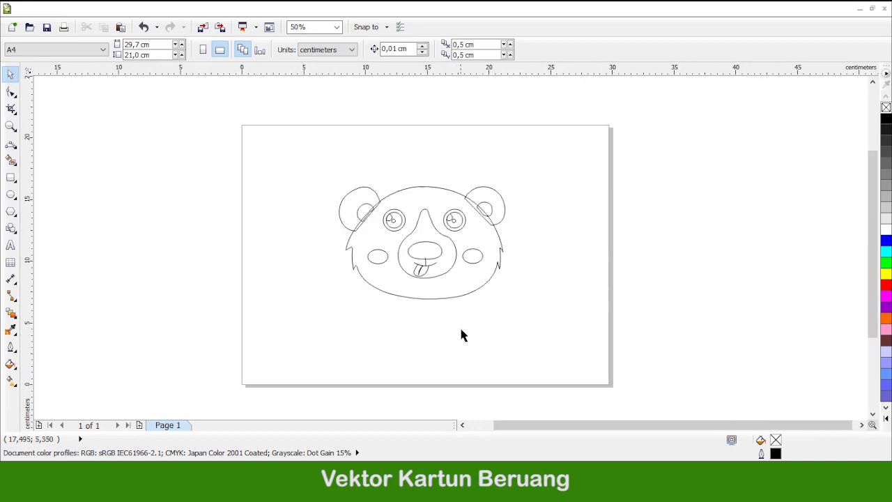
# Start a rounded letter B below the head with the Pen tool, drawing its curved top about 1.3 cm wide
pyautogui.scroll(3, 418, 293)
pyautogui.click(11, 143)
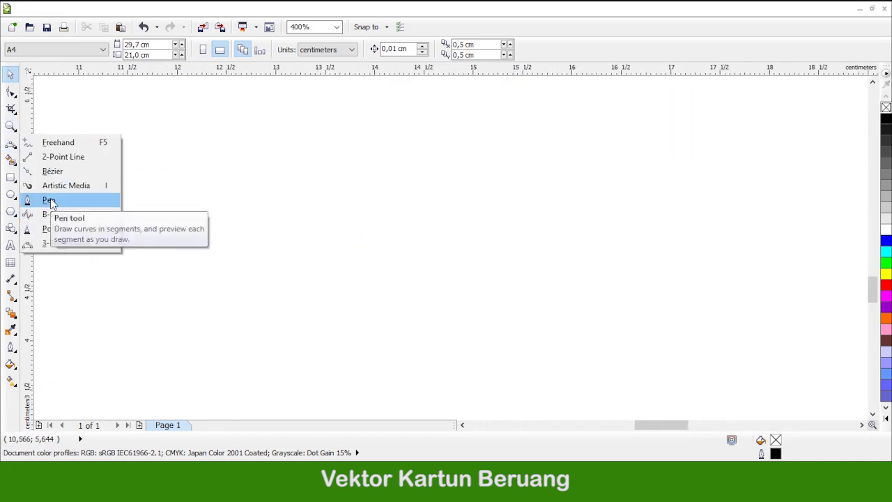
pyautogui.click(42, 200)
pyautogui.scroll(1, 315, 244)
pyautogui.moveTo(312, 146); pyautogui.dragTo(313, 144)
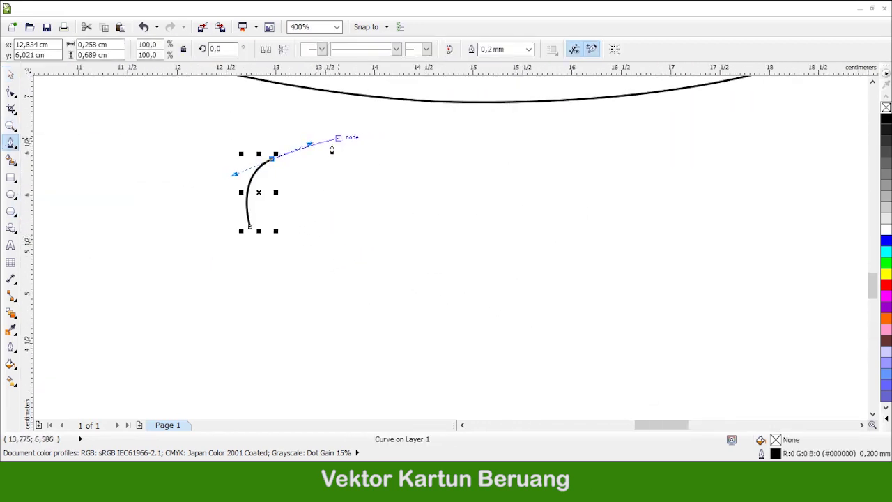
pyautogui.scroll(1, 291, 165)
pyautogui.moveTo(417, 187); pyautogui.dragTo(426, 176)
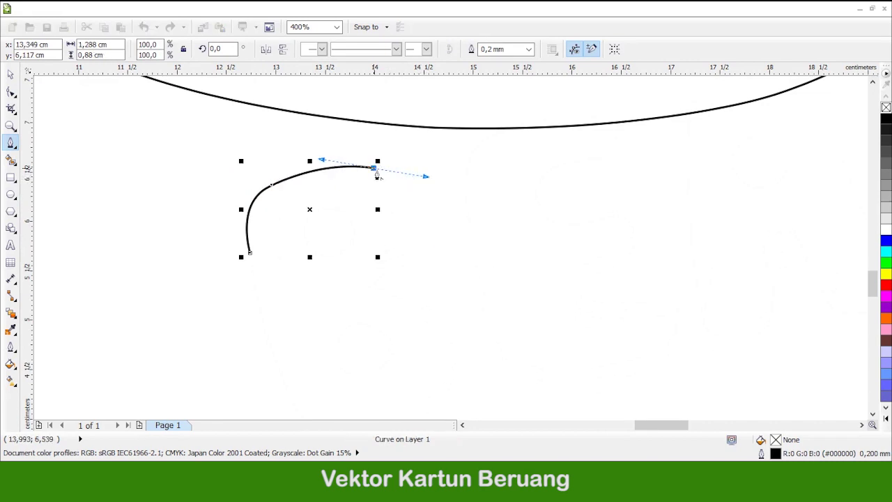
# Draw the B's two right-hand lobes and bottom, then close the outline along its slanted left side, about 2.1 by 2.7 cm overall
pyautogui.moveTo(400, 282); pyautogui.dragTo(340, 280)
pyautogui.scroll(-1, 408, 245)
pyautogui.scroll(-1, 369, 259)
pyautogui.moveTo(463, 346); pyautogui.dragTo(458, 354)
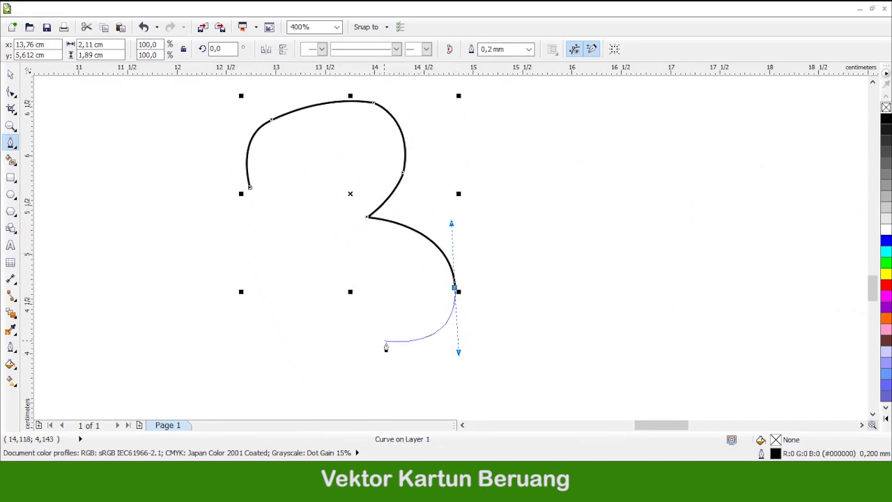
pyautogui.hotkey('ctrl', 'z')
pyautogui.moveTo(329, 377); pyautogui.dragTo(331, 375)
pyautogui.click(250, 187)
pyautogui.scroll(1, 382, 305)
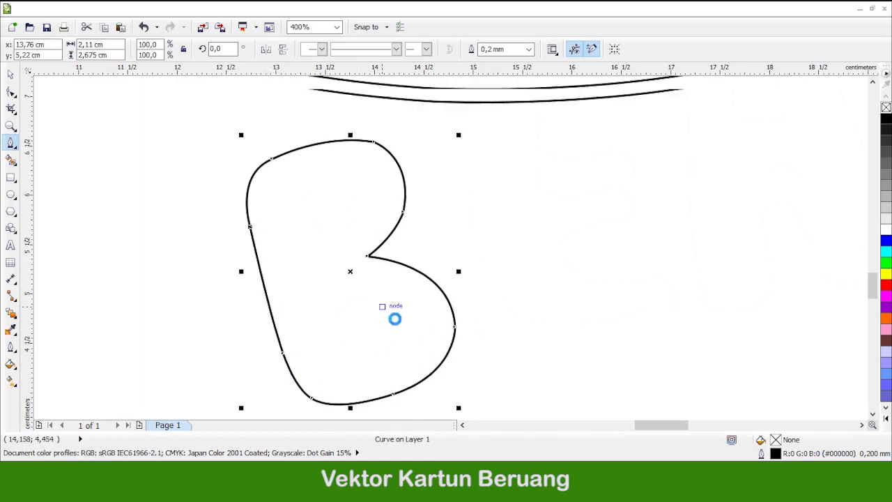
# Draw a small rounded closed shape about 0.55 by 0.51 cm inside the B's lower lobe
pyautogui.scroll(1, 309, 188)
pyautogui.click(301, 225)
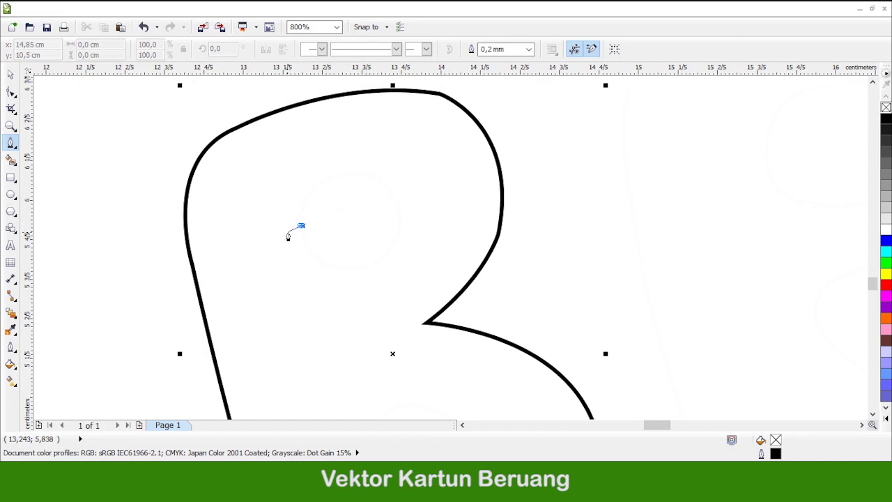
pyautogui.scroll(-2, 330, 203)
pyautogui.moveTo(519, 294); pyautogui.dragTo(519, 296)
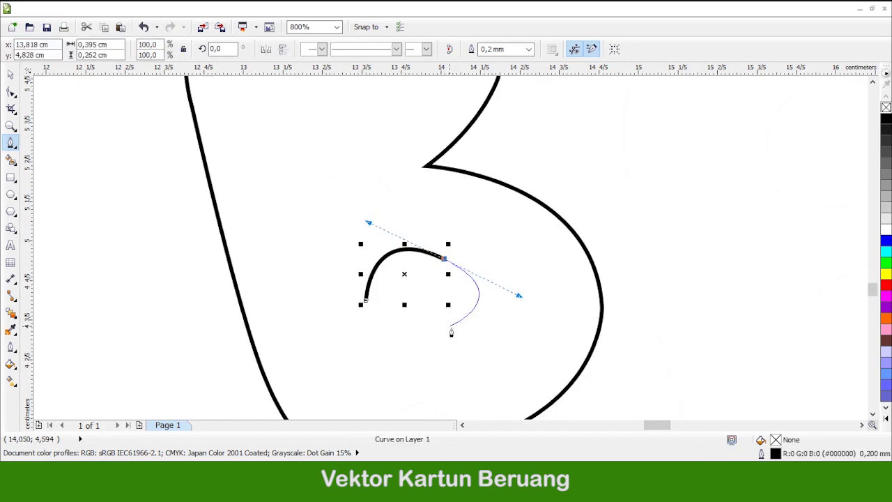
pyautogui.click(432, 345)
pyautogui.moveTo(365, 300); pyautogui.dragTo(363, 364)
pyautogui.scroll(-1, 326, 312)
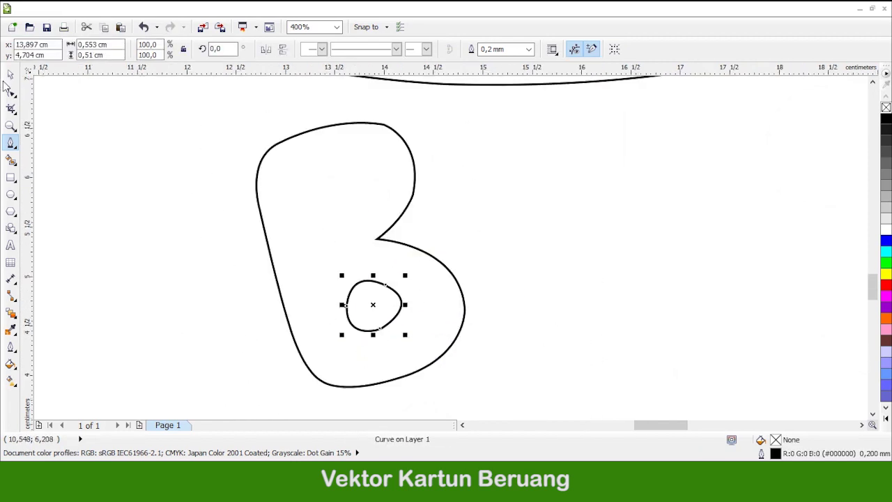
# Smooth the small shape in the B's lower lobe by adjusting the handles of its nodes
pyautogui.click(11, 91)
pyautogui.scroll(1, 383, 334)
pyautogui.click(376, 325)
pyautogui.scroll(1, 380, 323)
pyautogui.moveTo(369, 332); pyautogui.dragTo(393, 326)
pyautogui.moveTo(536, 234); pyautogui.dragTo(516, 233)
pyautogui.scroll(2, 418, 241)
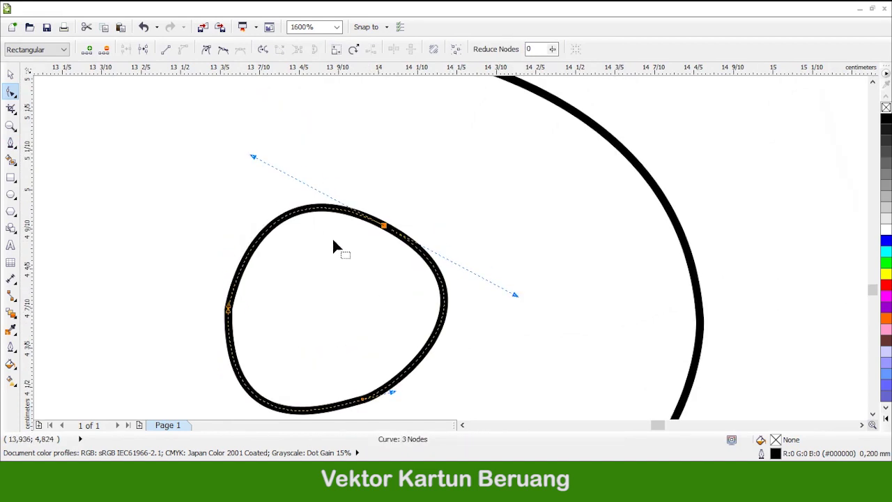
pyautogui.moveTo(252, 156); pyautogui.dragTo(239, 153)
pyautogui.scroll(-1, 384, 249)
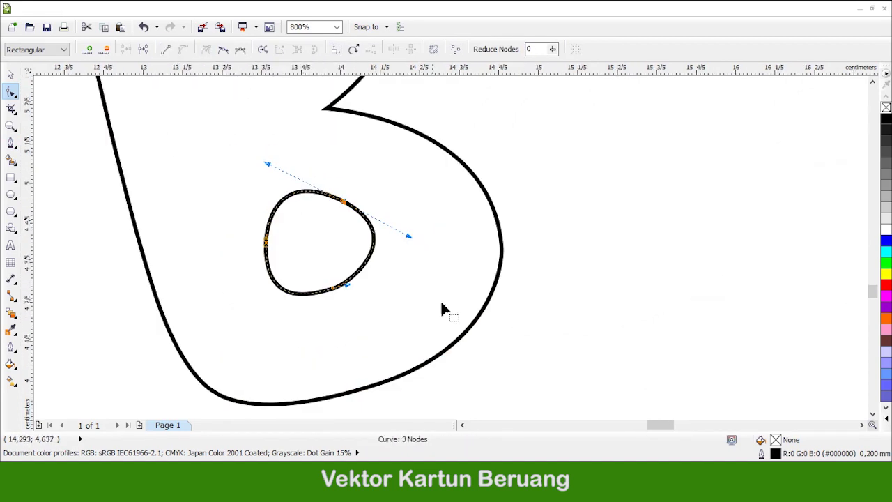
# Trim the small lower shape out of the B and delete the leftover shape to leave a hole
pyautogui.press('space')
pyautogui.scroll(-2, 423, 310)
pyautogui.keyDown('shift'); pyautogui.click(430, 318); pyautogui.keyUp('shift')
pyautogui.click(403, 51)
pyautogui.moveTo(401, 301); pyautogui.dragTo(350, 341)
pyautogui.press('Delete')
pyautogui.moveTo(435, 303)
pyautogui.mouseDown()
pyautogui.moveTo(502, 305)
pyautogui.moveTo(549, 290)
pyautogui.mouseUp()
pyautogui.hotkey('ctrl', 'z')
# Draw a nearly circular ellipse about 0.5 cm across inside the B's upper lobe
pyautogui.scroll(2, 358, 218)
pyautogui.click(10, 195)
pyautogui.scroll(-1, 436, 278)
pyautogui.moveTo(393, 216); pyautogui.dragTo(490, 299)
pyautogui.moveTo(439, 212); pyautogui.dragTo(440, 198)
pyautogui.scroll(1, 411, 253)
pyautogui.moveTo(372, 248); pyautogui.dragTo(363, 248)
# Trim the ellipse out of the B's upper lobe and delete the leftover ellipse to leave a second hole
pyautogui.scroll(-2, 466, 269)
pyautogui.keyDown('shift'); pyautogui.click(400, 217); pyautogui.keyUp('shift')
pyautogui.click(403, 50)
pyautogui.click(480, 249)
pyautogui.press('Delete')
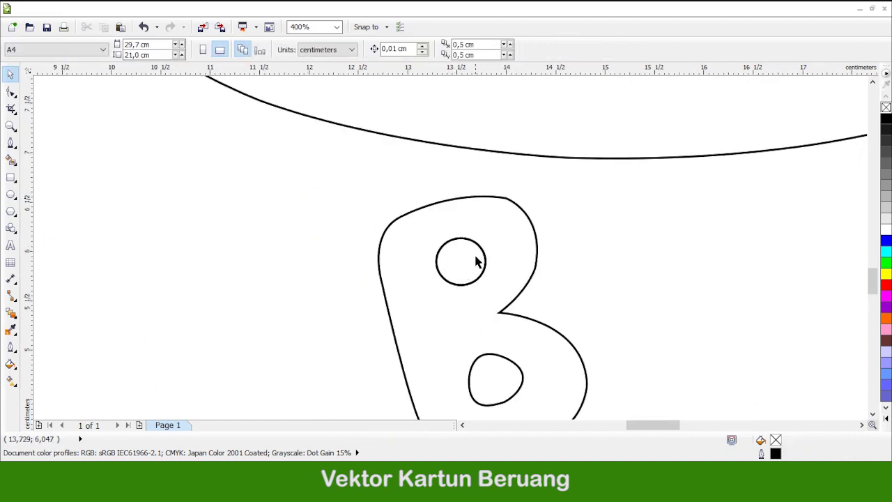
pyautogui.scroll(-1, 344, 285)
pyautogui.moveTo(420, 299); pyautogui.dragTo(498, 292)
pyautogui.hotkey('ctrl', 'z')
# Start a rounded letter E beside the B with the Pen tool, drawing its upper arm about 1.54 cm wide
pyautogui.scroll(1, 499, 292)
pyautogui.click(10, 142)
pyautogui.scroll(1, 532, 239)
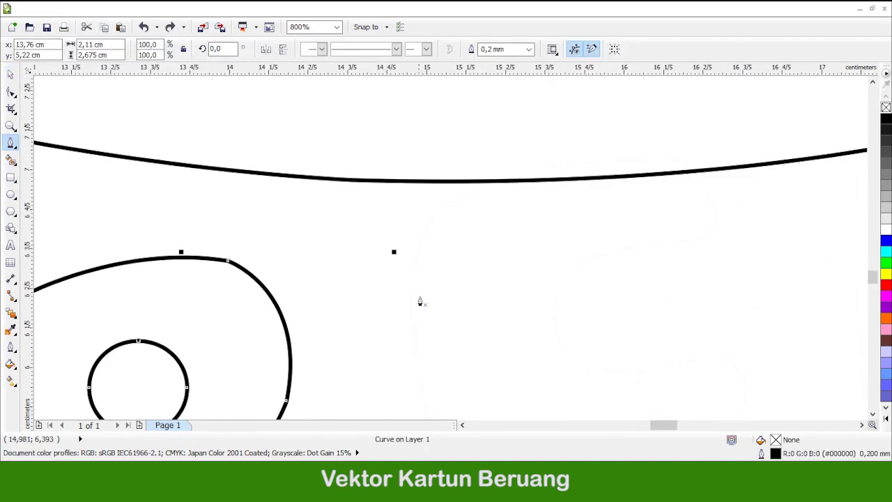
pyautogui.click(410, 304)
pyautogui.moveTo(537, 172); pyautogui.dragTo(694, 158)
pyautogui.click(686, 163)
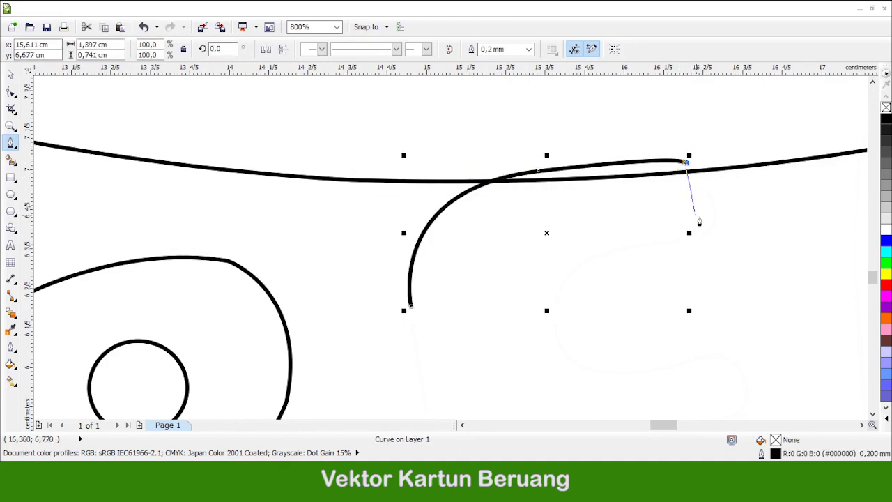
pyautogui.moveTo(721, 264); pyautogui.dragTo(715, 262)
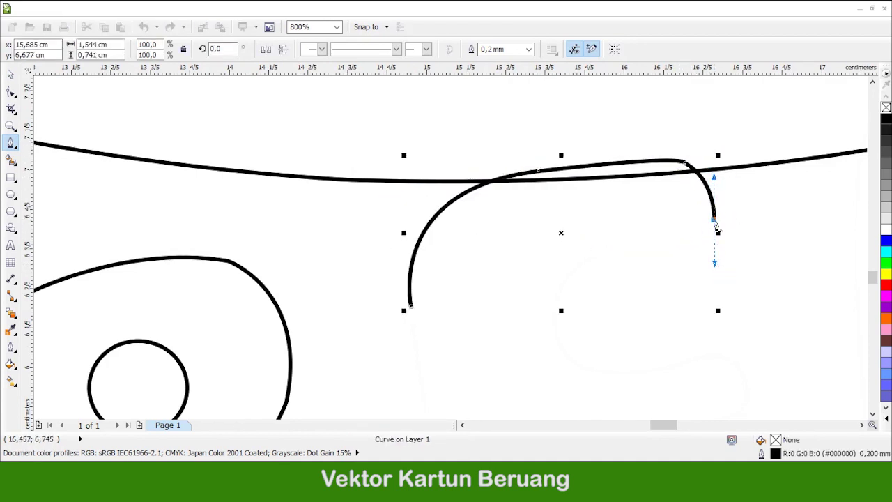
pyautogui.moveTo(598, 249); pyautogui.dragTo(598, 249)
pyautogui.click(570, 272)
# Continue the E's outline through the upper notch and around its rounded middle arm
pyautogui.scroll(-1, 562, 277)
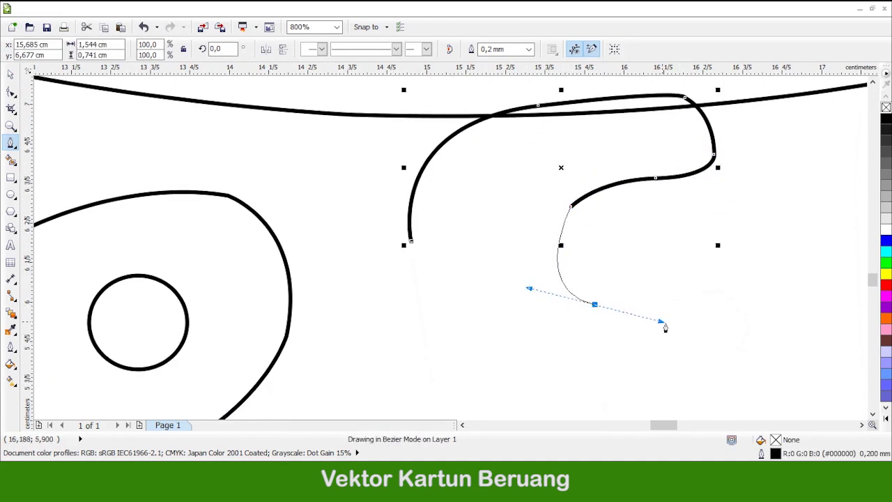
pyautogui.moveTo(667, 345); pyautogui.dragTo(667, 337)
pyautogui.click(741, 306)
pyautogui.moveTo(737, 284); pyautogui.dragTo(671, 298)
pyautogui.scroll(-1, 737, 301)
pyautogui.scroll(-1, 630, 298)
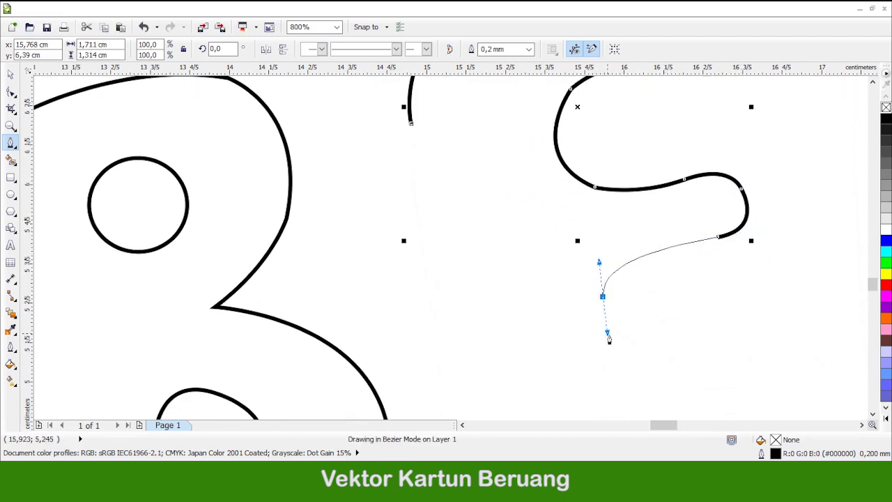
# Draw the E's lower notch, bottom arm and base, and close the outline, about 2.14 by 2.63 cm overall
pyautogui.moveTo(607, 334); pyautogui.dragTo(608, 335)
pyautogui.scroll(-1, 676, 310)
pyautogui.hscroll(1, 645, 289)
pyautogui.moveTo(711, 311); pyautogui.dragTo(771, 292)
pyautogui.scroll(-1, 725, 240)
pyautogui.click(733, 233)
pyautogui.scroll(-1, 755, 230)
pyautogui.moveTo(425, 273); pyautogui.dragTo(379, 182)
pyautogui.scroll(-2, 443, 150)
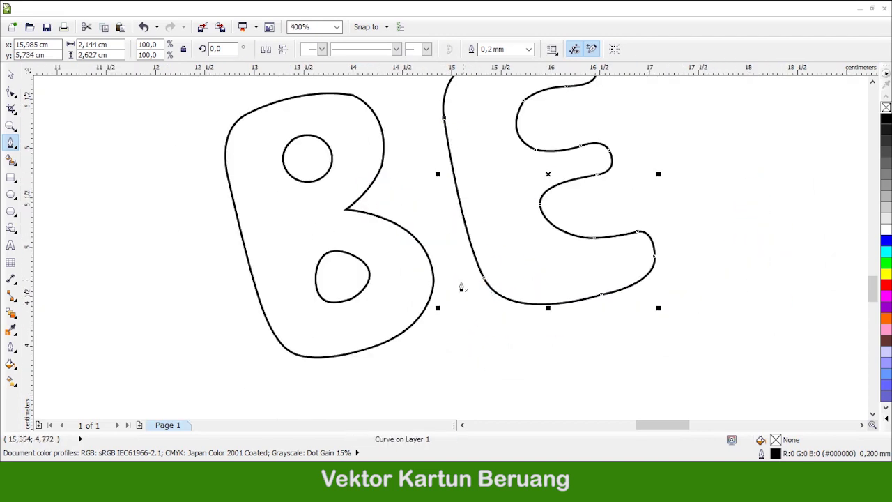
# Start a rounded letter A beside the E, drawing its arched top about 1.2 by 0.67 cm
pyautogui.scroll(-1, 462, 284)
pyautogui.scroll(1, 620, 193)
pyautogui.scroll(2, 561, 293)
pyautogui.click(507, 257)
pyautogui.scroll(1, 551, 205)
pyautogui.moveTo(538, 193); pyautogui.dragTo(572, 179)
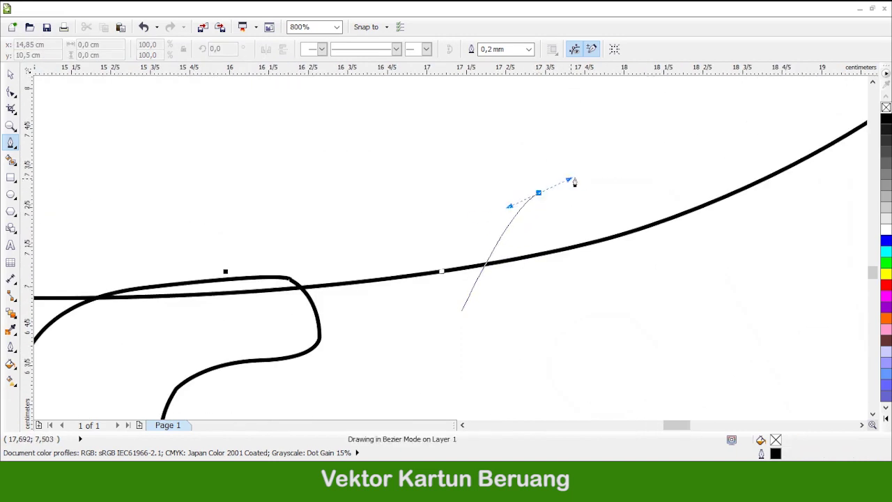
pyautogui.moveTo(631, 177); pyautogui.dragTo(616, 182)
pyautogui.moveTo(698, 220); pyautogui.dragTo(742, 296)
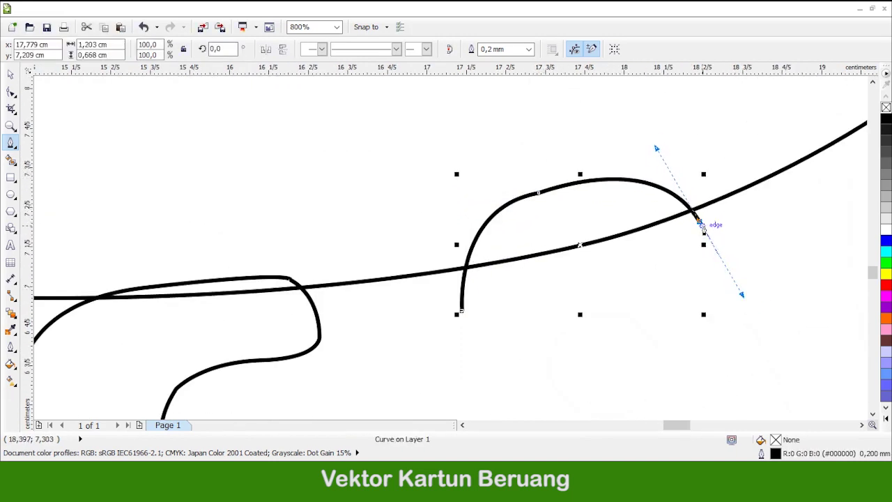
# Draw the A's straight diagonal outer right side down from the arch to the right foot
pyautogui.keyDown('alt'); pyautogui.click(699, 221); pyautogui.keyUp('alt')
pyautogui.scroll(-2, 700, 222)
pyautogui.scroll(1, 808, 297)
pyautogui.click(638, 261)
pyautogui.scroll(-1, 640, 262)
pyautogui.scroll(1, 669, 271)
pyautogui.moveTo(641, 237); pyautogui.dragTo(642, 239)
pyautogui.click(642, 238)
pyautogui.scroll(-1, 636, 279)
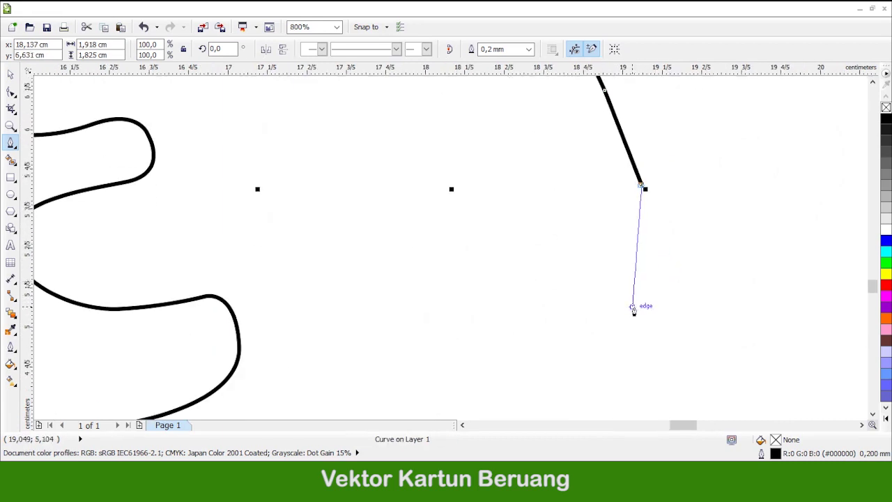
# Round off the A's right foot and draw the inner notch with its curved peak between the legs
pyautogui.moveTo(568, 333); pyautogui.dragTo(564, 317)
pyautogui.click(545, 295)
pyautogui.scroll(1, 544, 295)
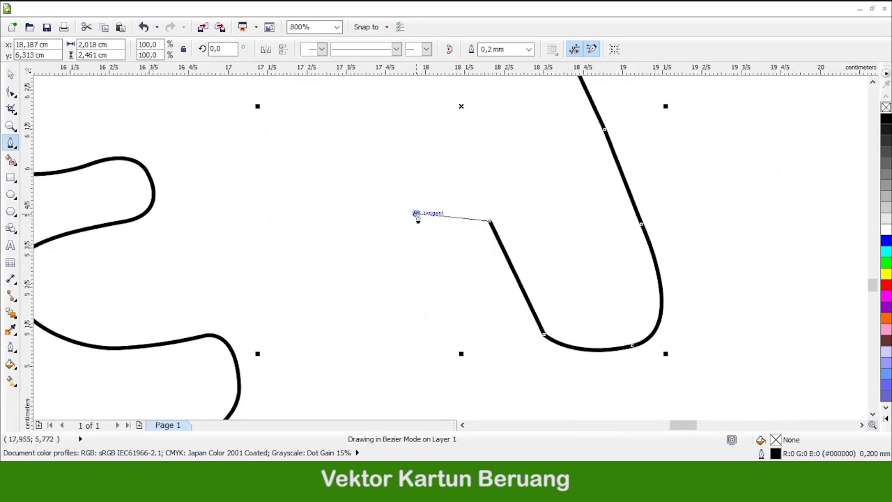
pyautogui.moveTo(369, 276); pyautogui.dragTo(370, 275)
pyautogui.scroll(-1, 478, 282)
pyautogui.scroll(1, 425, 352)
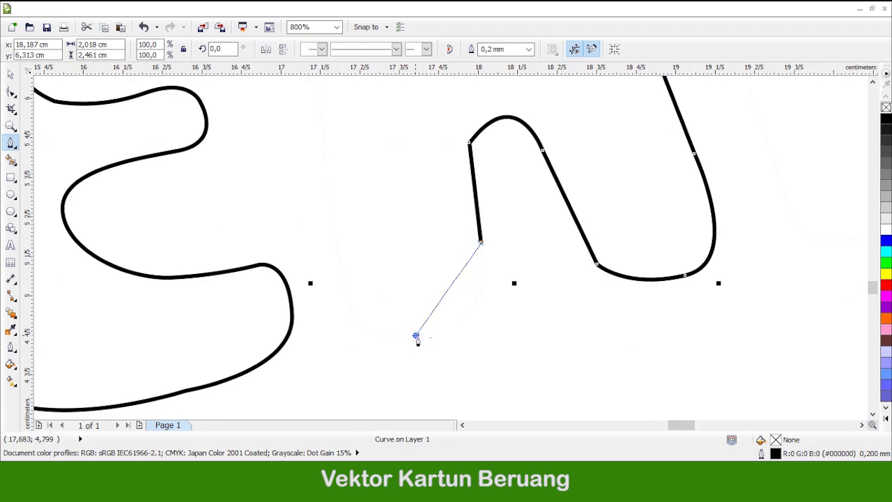
# Draw the A's rounded left foot and close the outline up its left side, about 2.0 by 2.8 cm overall
pyautogui.moveTo(335, 348); pyautogui.dragTo(332, 348)
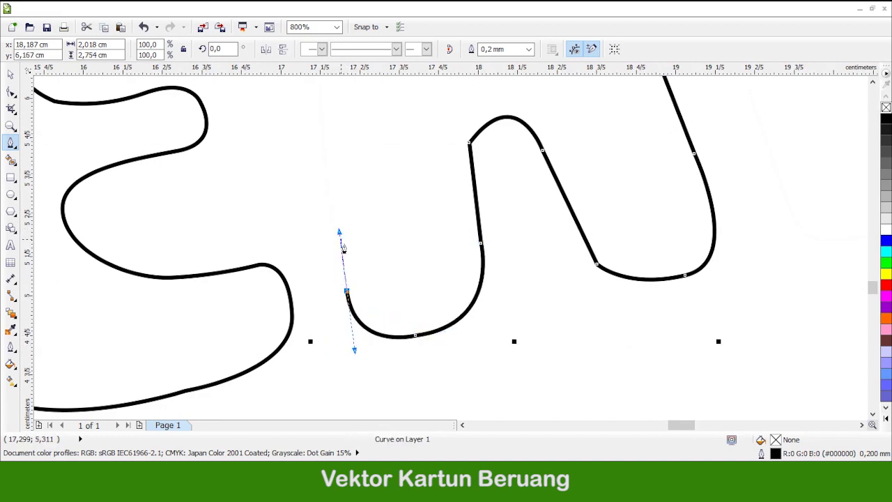
pyautogui.scroll(-1, 358, 244)
pyautogui.scroll(2, 354, 227)
pyautogui.moveTo(338, 168); pyautogui.dragTo(341, 252)
pyautogui.scroll(-1, 357, 253)
pyautogui.scroll(1, 356, 202)
# Reshape the curve at the A's upper left by adjusting the handles of its top node
pyautogui.click(10, 91)
pyautogui.moveTo(293, 153); pyautogui.dragTo(390, 226)
pyautogui.scroll(-1, 390, 208)
pyautogui.scroll(2, 390, 182)
pyautogui.scroll(-1, 390, 182)
pyautogui.scroll(1, 378, 177)
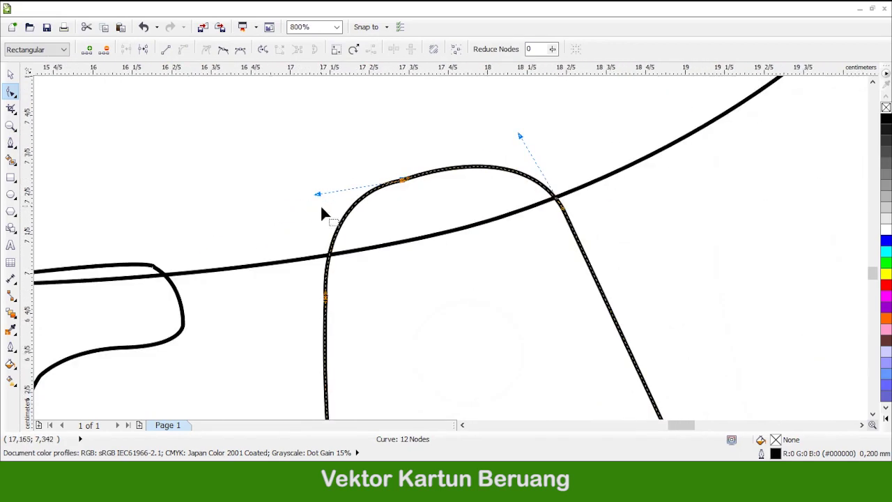
pyautogui.moveTo(318, 202); pyautogui.dragTo(325, 204)
# Draw a nearly circular ellipse about 0.54 by 0.51 cm inside the upper part of the A
pyautogui.scroll(-1, 382, 189)
pyautogui.scroll(-1, 543, 231)
pyautogui.scroll(1, 382, 187)
pyautogui.click(11, 194)
pyautogui.moveTo(361, 234); pyautogui.dragTo(463, 316)
pyautogui.moveTo(359, 232); pyautogui.dragTo(350, 226)
pyautogui.moveTo(408, 222); pyautogui.dragTo(411, 212)
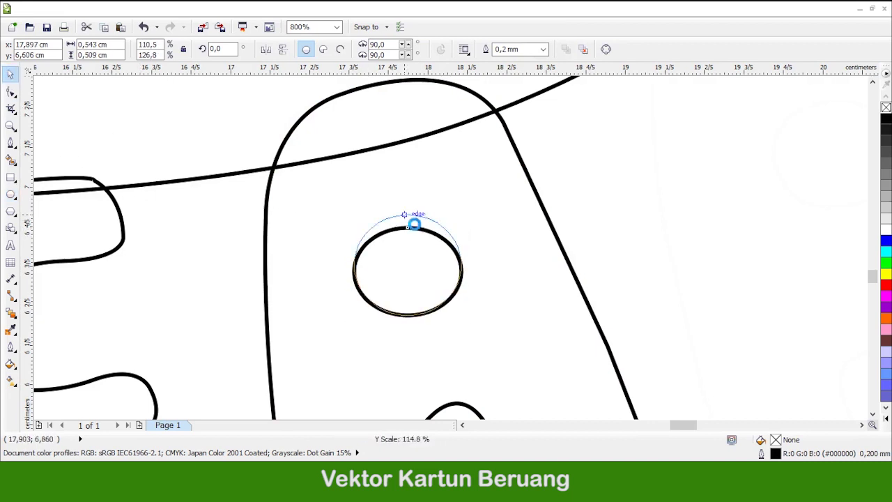
# Trim the A with the ellipse inside it to cut the letter's hole
pyautogui.scroll(-1, 504, 217)
pyautogui.keyDown('shift'); pyautogui.click(518, 204); pyautogui.keyUp('shift')
pyautogui.click(402, 50)
pyautogui.scroll(-1, 486, 164)
pyautogui.moveTo(503, 195); pyautogui.dragTo(503, 255)
pyautogui.hotkey('ctrl', 'z')
pyautogui.click(549, 311)
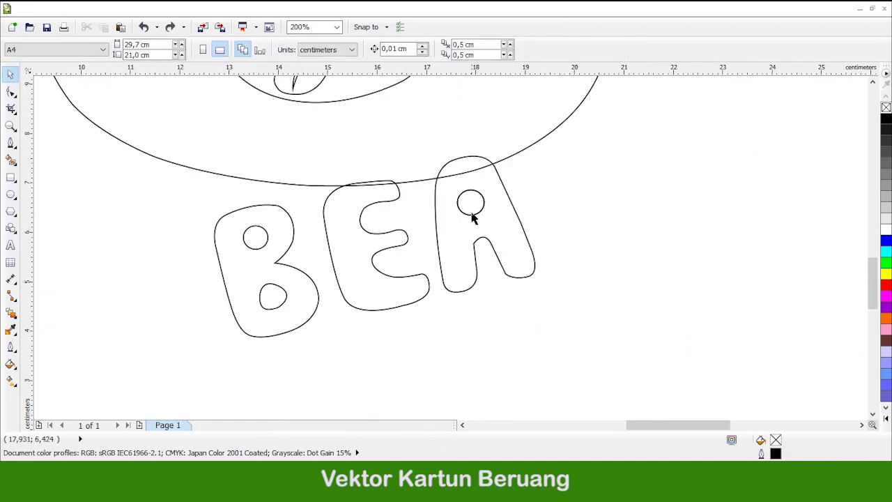
# Start the R's outline beside the A with a rounded upper arc about 1.59 by 0.93 cm
pyautogui.scroll(-1, 364, 277)
pyautogui.scroll(2, 472, 237)
pyautogui.click(11, 142)
pyautogui.click(385, 218)
pyautogui.scroll(1, 404, 213)
pyautogui.moveTo(434, 170); pyautogui.dragTo(503, 153)
pyautogui.click(539, 182)
pyautogui.scroll(-2, 539, 197)
pyautogui.scroll(2, 530, 205)
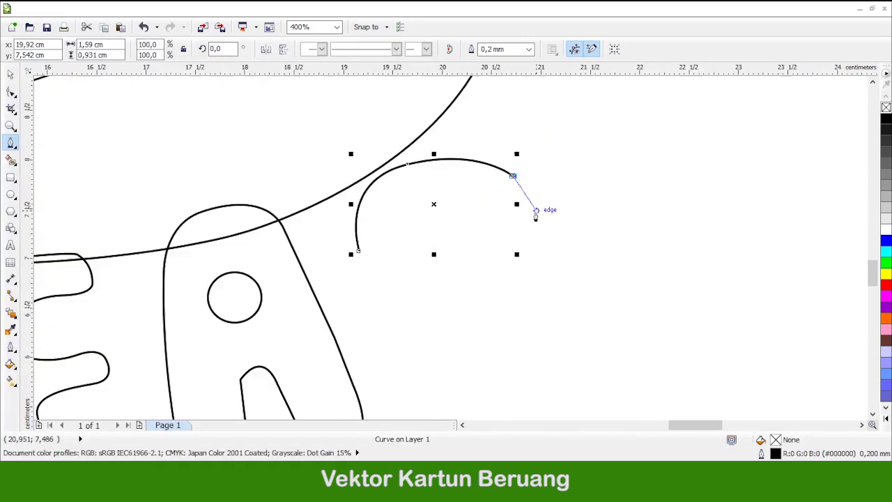
# Continue the R's outline down its rounded bowl and through the inward notch, about 1.88 by 1.49 cm overall
pyautogui.scroll(1, 544, 229)
pyautogui.moveTo(541, 257); pyautogui.dragTo(514, 301)
pyautogui.scroll(1, 544, 267)
pyautogui.moveTo(544, 267); pyautogui.dragTo(481, 285)
pyautogui.scroll(-2, 481, 287)
pyautogui.click(520, 289)
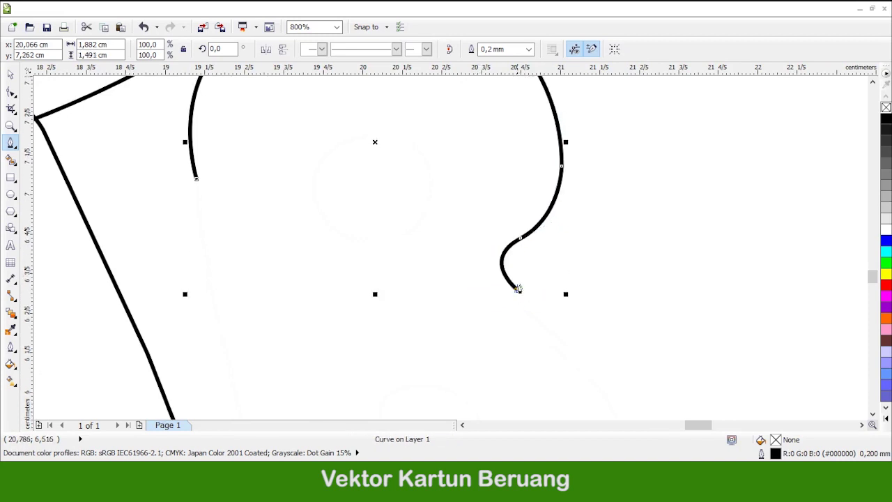
# Draw the R's slanted right leg with a rounded foot, bringing the outline to about 2.21 by 2.44 cm
pyautogui.hscroll(2, 523, 287)
pyautogui.scroll(-8, 547, 279)
pyautogui.click(557, 225)
pyautogui.scroll(-5, 564, 220)
pyautogui.moveTo(607, 268); pyautogui.dragTo(607, 268)
pyautogui.click(551, 268)
pyautogui.moveTo(476, 248); pyautogui.dragTo(452, 214)
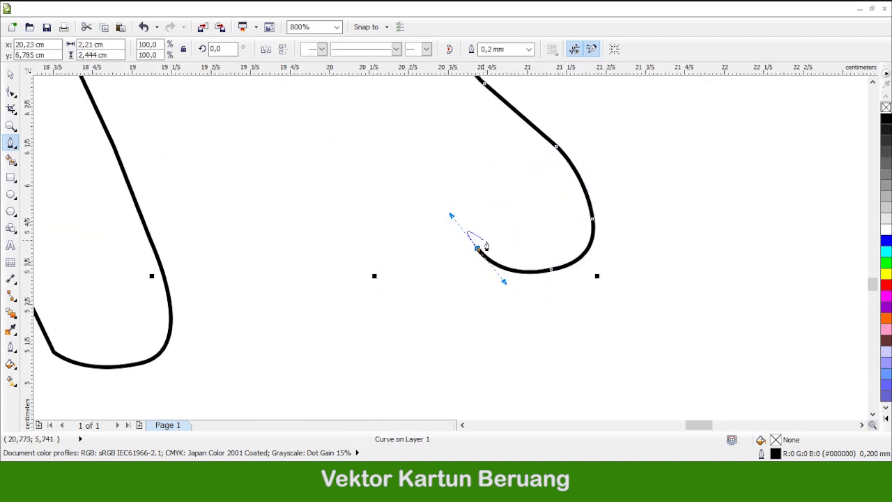
# Draw the arch between the R's legs and its rounded left foot, and close the outline at about 2.21 by 2.72 cm
pyautogui.scroll(1, 446, 237)
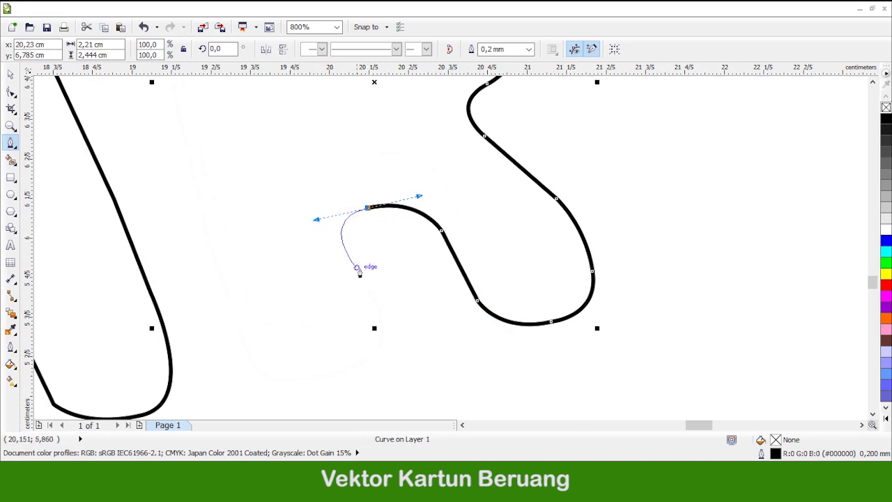
pyautogui.click(376, 302)
pyautogui.scroll(-1, 401, 296)
pyautogui.moveTo(262, 353); pyautogui.dragTo(251, 353)
pyautogui.click(244, 305)
pyautogui.scroll(-1, 263, 293)
pyautogui.scroll(1, 262, 276)
pyautogui.moveTo(225, 182); pyautogui.dragTo(242, 238)
pyautogui.scroll(2, 238, 239)
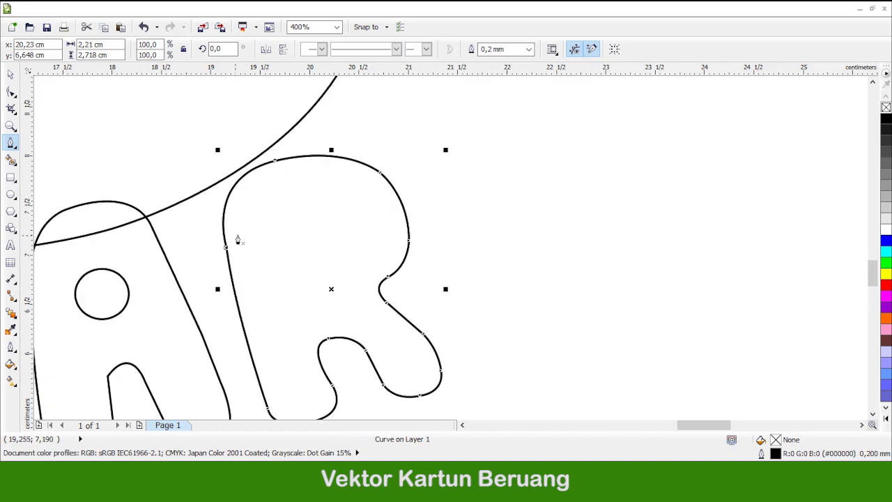
# Reshape the R's upper-left curve by adjusting a node handle
pyautogui.scroll(1, 237, 240)
pyautogui.click(10, 92)
pyautogui.scroll(1, 165, 228)
pyautogui.doubleClick(287, 349)
pyautogui.scroll(-1, 295, 269)
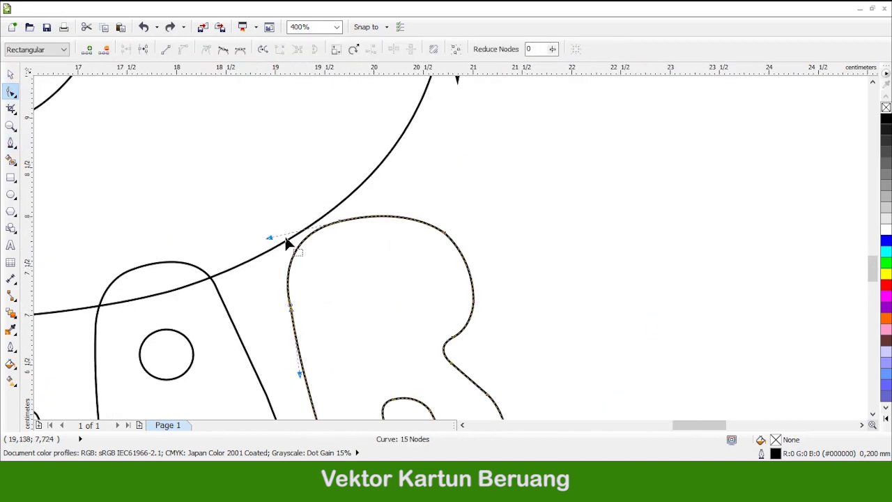
pyautogui.scroll(1, 286, 258)
pyautogui.moveTo(255, 218); pyautogui.dragTo(268, 212)
pyautogui.scroll(-1, 339, 197)
pyautogui.scroll(1, 458, 200)
# Try adjusting the curve at the R's upper right
pyautogui.moveTo(486, 207); pyautogui.dragTo(470, 190)
pyautogui.hotkey('ctrl', 'z')
pyautogui.scroll(-1, 504, 230)
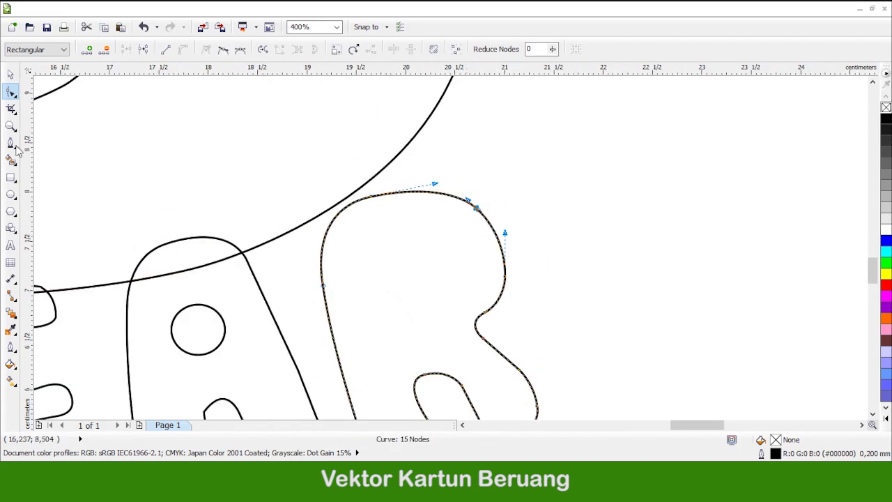
# Draw an ellipse about 0.58 cm wide inside the R's bowl and stretch it slightly taller
pyautogui.scroll(1, 404, 243)
pyautogui.press('F7')
pyautogui.moveTo(378, 243); pyautogui.dragTo(486, 338)
pyautogui.moveTo(378, 242); pyautogui.dragTo(363, 230)
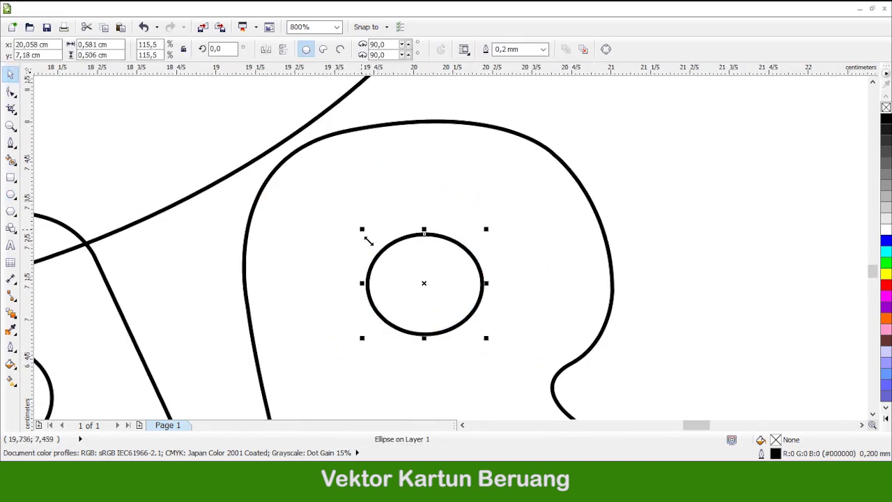
pyautogui.moveTo(423, 338); pyautogui.dragTo(424, 343)
# Trim the R with the ellipse inside it to cut the letter's hole
pyautogui.scroll(-3, 509, 283)
pyautogui.scroll(1, 509, 279)
pyautogui.keyDown('shift'); pyautogui.click(512, 269); pyautogui.keyUp('shift')
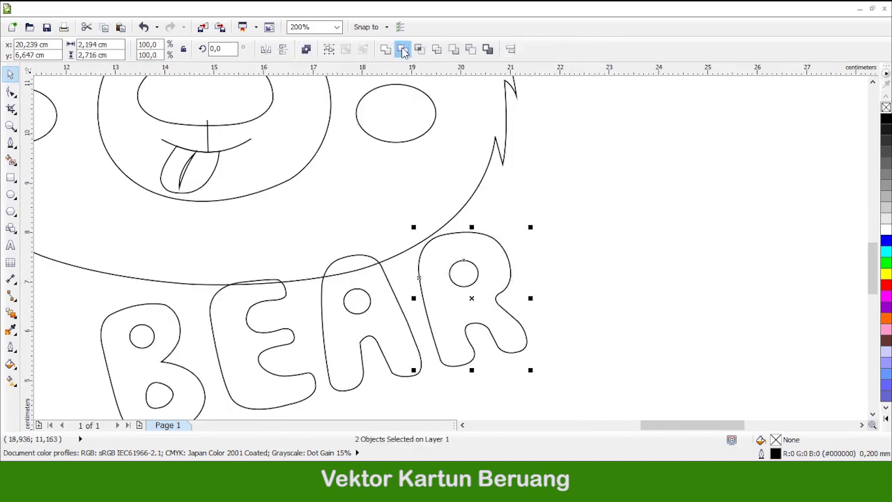
pyautogui.click(420, 52)
pyautogui.click(467, 275)
pyautogui.scroll(-2, 469, 298)
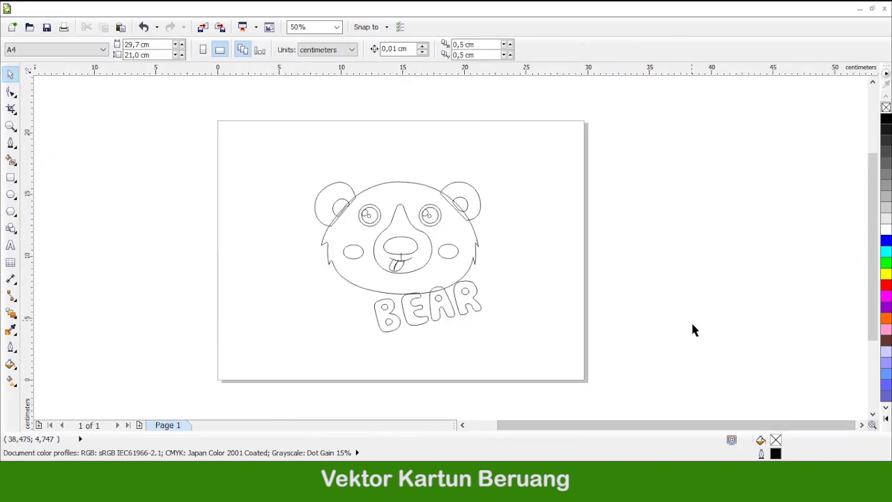
# Fill the bear's left ear with uniform brown #804808
pyautogui.scroll(1, 528, 324)
pyautogui.click(370, 179)
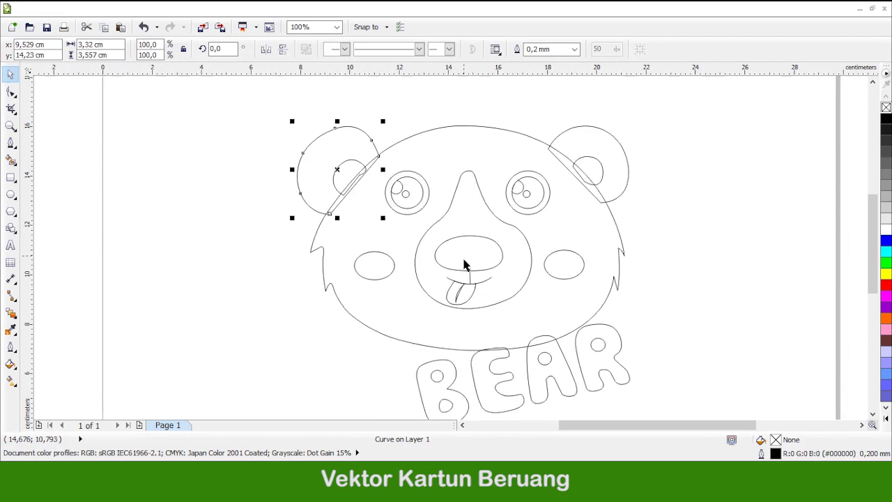
pyautogui.click(886, 419)
pyautogui.doubleClick(777, 438)
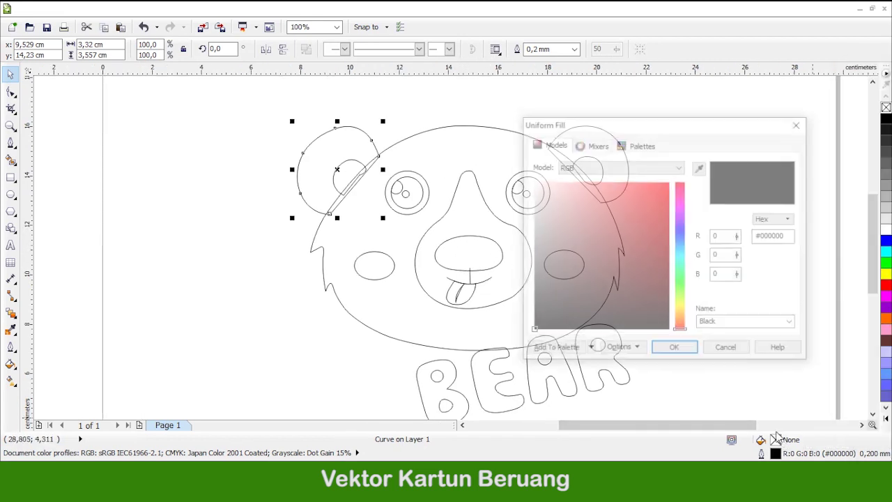
pyautogui.moveTo(619, 125); pyautogui.dragTo(702, 107)
pyautogui.click(761, 294)
pyautogui.moveTo(743, 253); pyautogui.dragTo(741, 237)
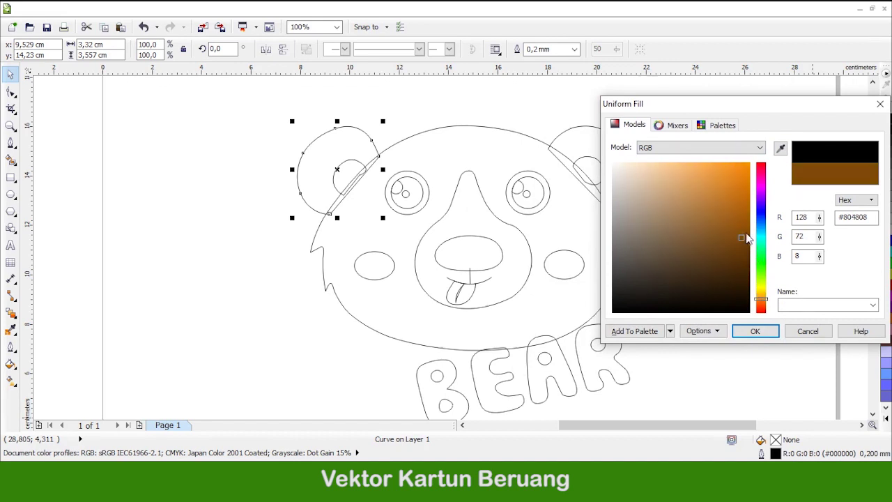
pyautogui.click(755, 331)
# Fill the left ear's inner shape with dark brown #613502, starting from the ear's sampled colour
pyautogui.click(676, 228)
pyautogui.scroll(-1, 499, 169)
pyautogui.scroll(1, 492, 182)
pyautogui.click(378, 124)
pyautogui.click(701, 241)
pyautogui.click(386, 159)
pyautogui.doubleClick(775, 440)
pyautogui.click(781, 148)
pyautogui.click(377, 145)
pyautogui.click(746, 255)
pyautogui.click(755, 331)
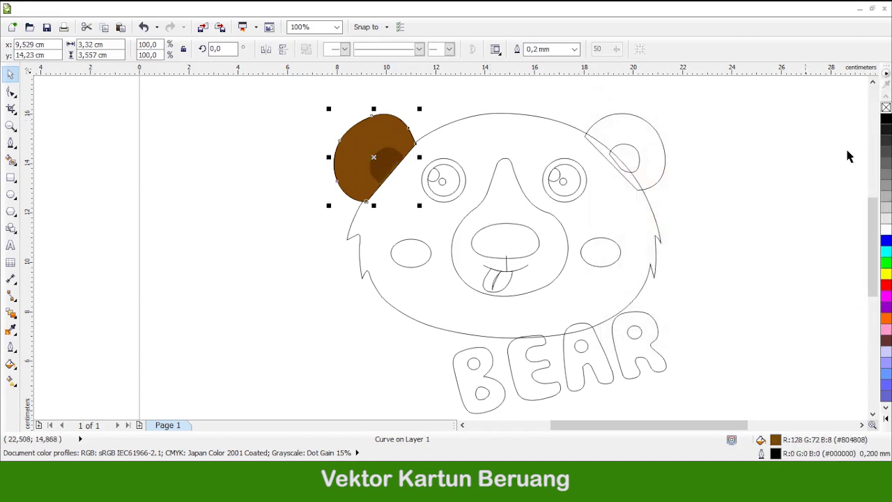
# Remove the left ear's outline and group its outer and inner shapes
pyautogui.click(846, 160)
pyautogui.scroll(-2, 528, 175)
pyautogui.scroll(2, 337, 105)
pyautogui.moveTo(336, 104); pyautogui.dragTo(459, 225)
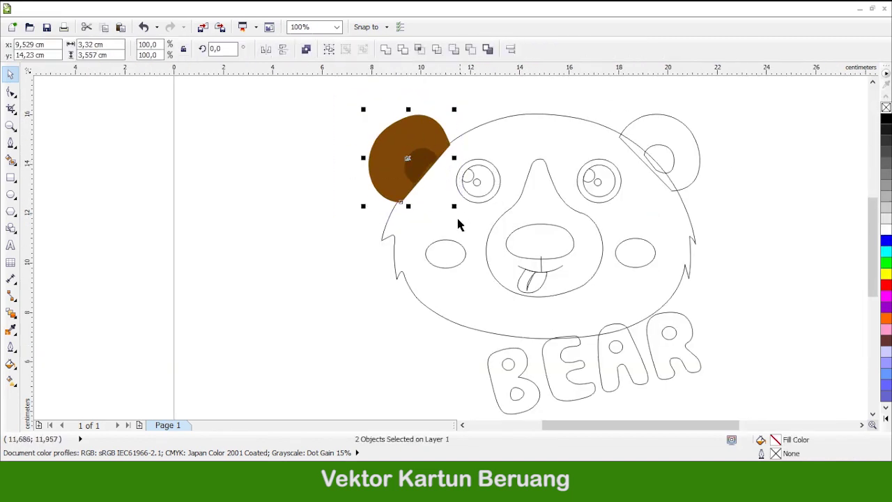
pyautogui.click(345, 97)
pyautogui.moveTo(344, 100); pyautogui.dragTo(463, 211)
pyautogui.hotkey('ctrl', 'g')
pyautogui.click(322, 136)
pyautogui.scroll(-1, 592, 177)
pyautogui.scroll(1, 641, 167)
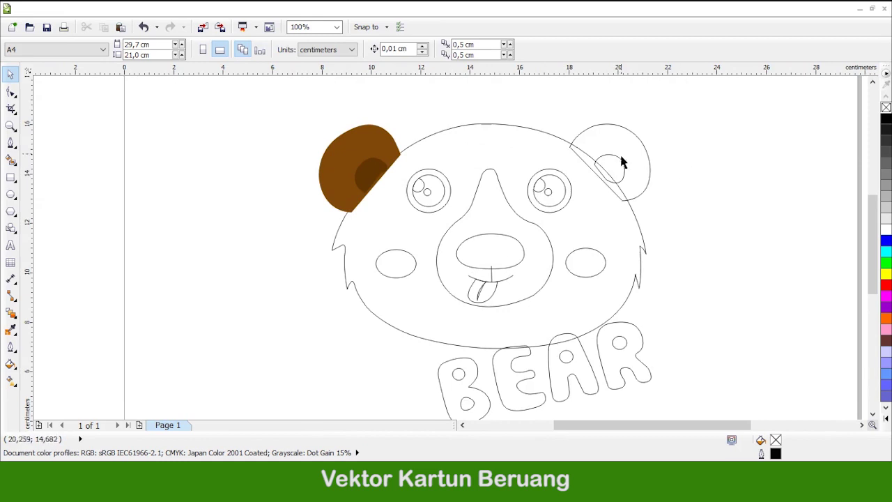
# Copy the left ear's two brown fills to the matching outer and inner shapes of the right ear
pyautogui.click(10, 328)
pyautogui.click(370, 180)
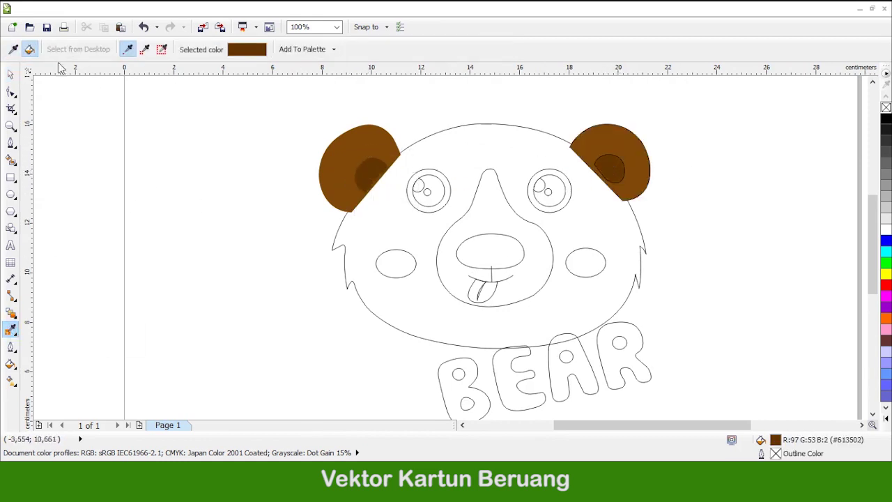
pyautogui.click(10, 75)
# Remove the outlines from the right ear's two shapes and group them
pyautogui.scroll(1, 619, 155)
pyautogui.click(617, 168)
pyautogui.keyDown('shift'); pyautogui.click(649, 179); pyautogui.keyUp('shift')
pyautogui.rightClick(886, 107)
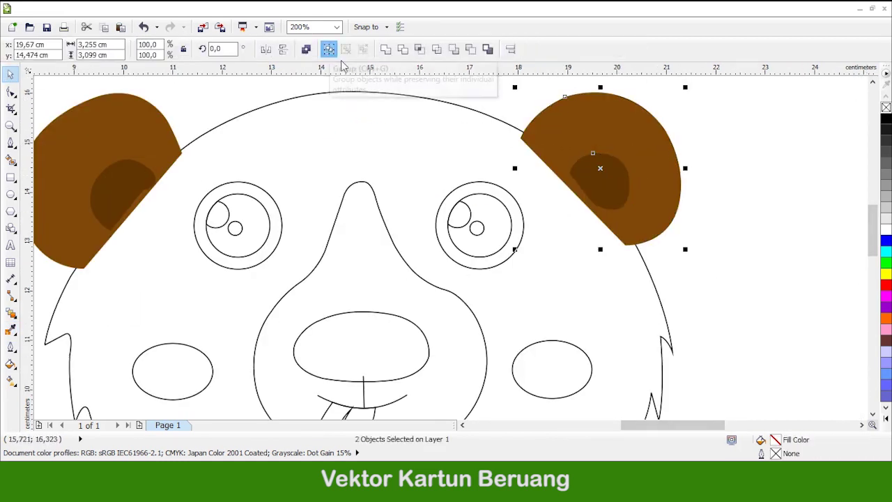
pyautogui.click(328, 49)
pyautogui.scroll(-1, 441, 167)
pyautogui.click(617, 133)
# Fill the bear's head shape with uniform brown #A8681E
pyautogui.scroll(-1, 534, 159)
pyautogui.scroll(1, 449, 170)
pyautogui.click(439, 142)
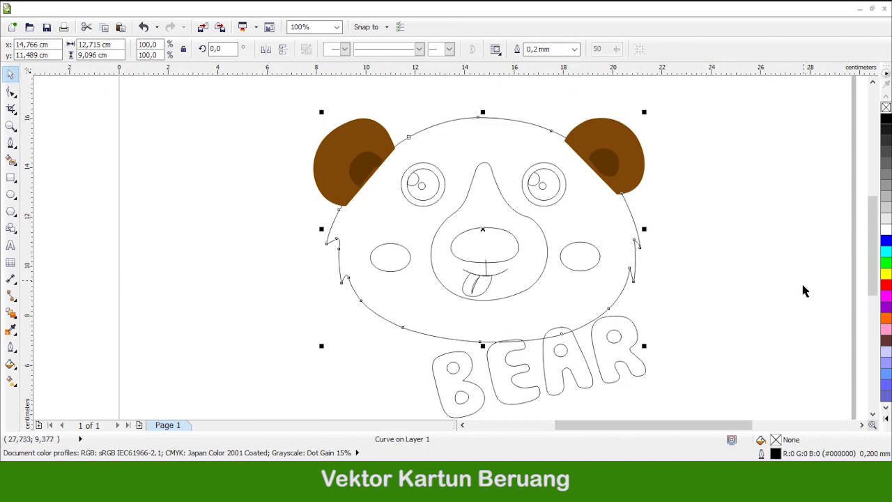
pyautogui.doubleClick(775, 440)
pyautogui.click(761, 299)
pyautogui.click(741, 237)
pyautogui.click(738, 211)
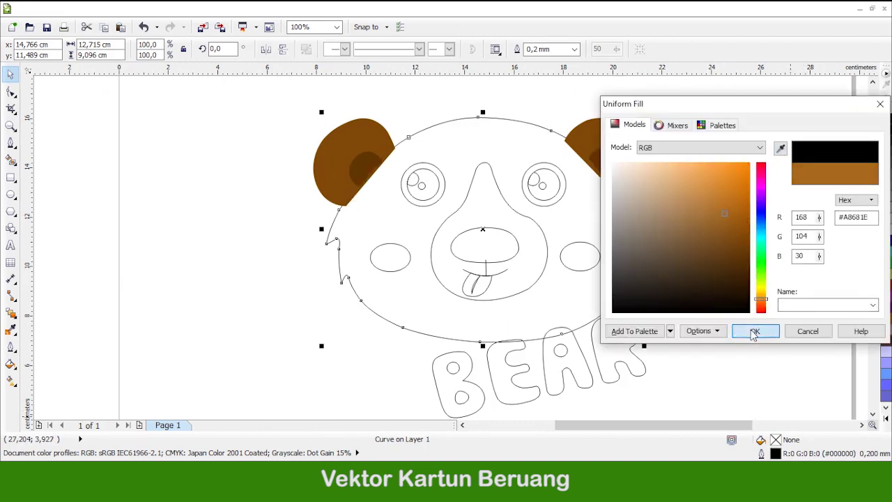
pyautogui.click(754, 332)
# Lighten the head's uniform fill to tan brown #C28D51
pyautogui.scroll(-1, 488, 208)
pyautogui.scroll(1, 512, 199)
pyautogui.doubleClick(774, 440)
pyautogui.click(685, 215)
pyautogui.click(696, 227)
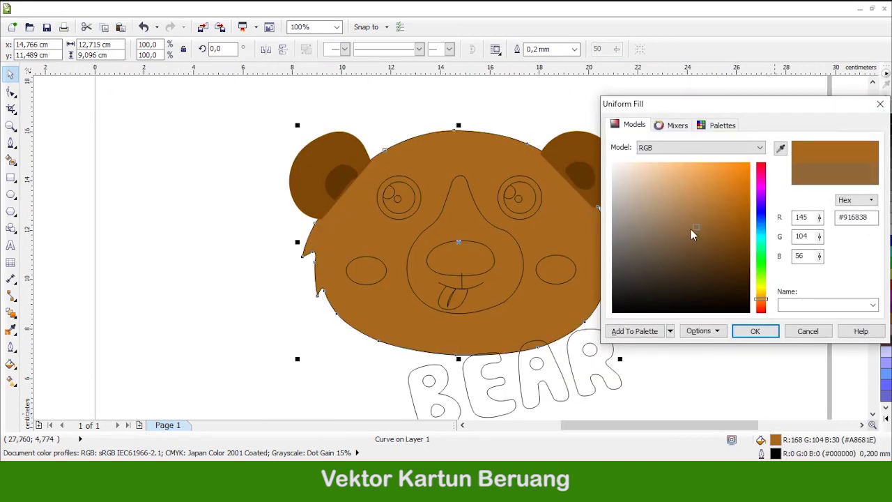
pyautogui.moveTo(695, 237); pyautogui.dragTo(698, 205)
pyautogui.click(753, 330)
pyautogui.scroll(-1, 669, 278)
pyautogui.scroll(1, 593, 298)
pyautogui.doubleClick(774, 441)
pyautogui.click(693, 201)
pyautogui.click(755, 332)
# Remove the outline from the bear's head shape
pyautogui.scroll(-1, 669, 216)
pyautogui.scroll(1, 637, 222)
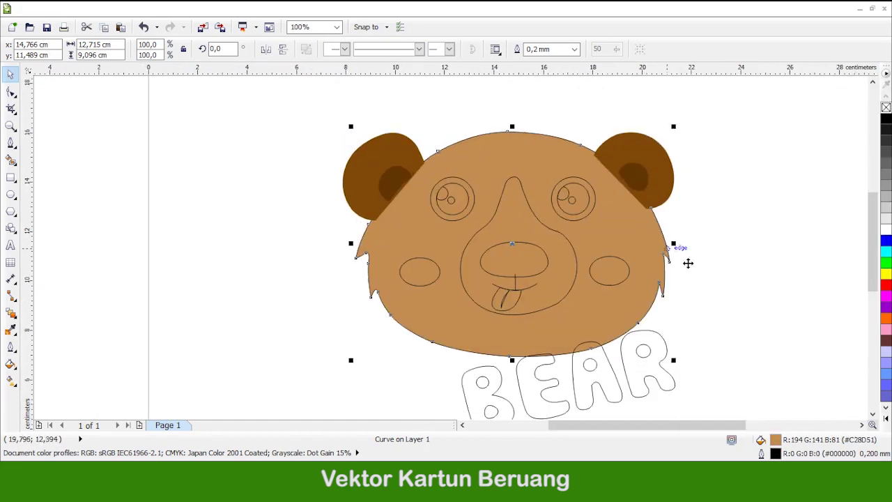
pyautogui.rightClick(886, 108)
pyautogui.click(772, 156)
# Send both ear groups behind the bear's head
pyautogui.click(386, 169)
pyautogui.keyDown('shift'); pyautogui.click(634, 173); pyautogui.keyUp('shift')
pyautogui.click(155, 8)
pyautogui.click(193, 91)
pyautogui.scroll(-1, 641, 218)
pyautogui.click(642, 219)
pyautogui.scroll(1, 536, 220)
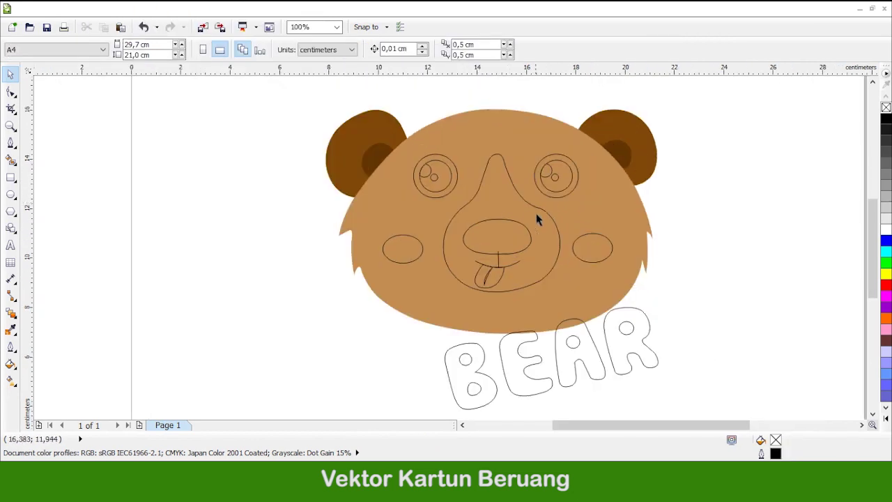
# Fill the nose with dark brown #613502 sampled from the inner ear and remove its outline
pyautogui.scroll(1, 522, 216)
pyautogui.click(503, 265)
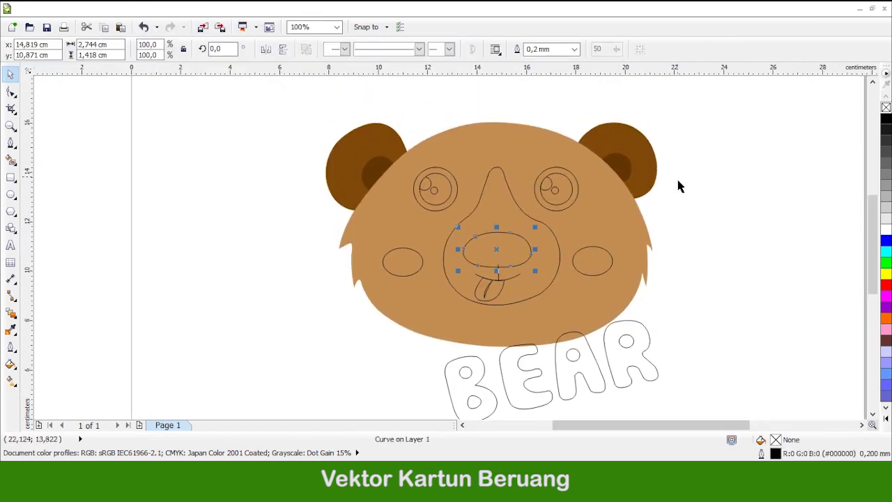
pyautogui.click(10, 330)
pyautogui.click(639, 177)
pyautogui.click(483, 256)
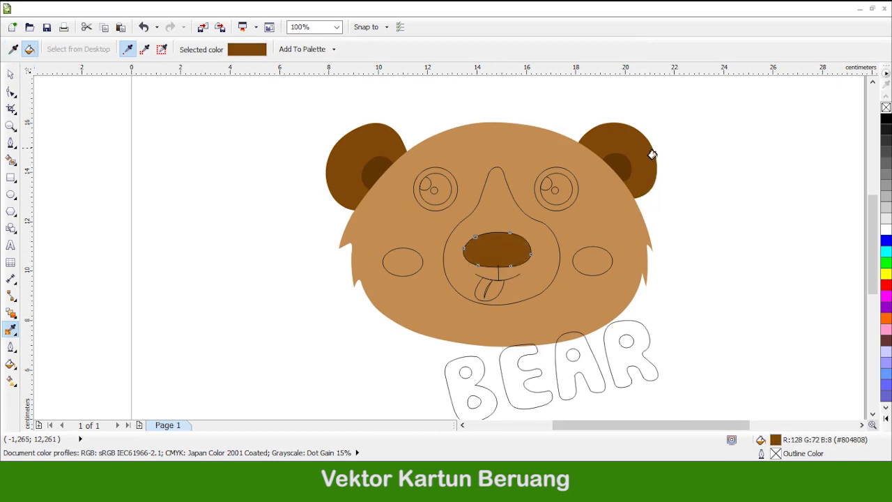
pyautogui.keyDown('shift'); pyautogui.click(627, 171); pyautogui.keyUp('shift')
pyautogui.click(499, 254)
pyautogui.click(10, 74)
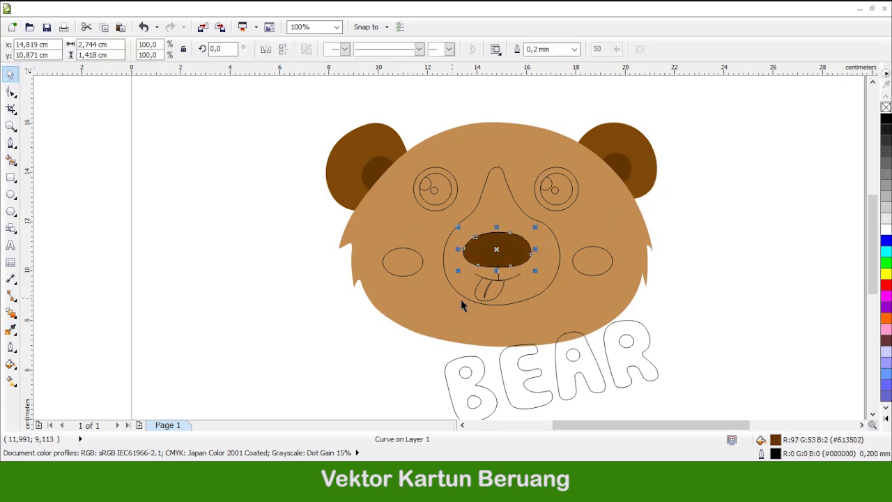
pyautogui.rightClick(885, 108)
pyautogui.click(761, 189)
# Fill the left eye's outer circle with white and remove its outline
pyautogui.scroll(-1, 390, 209)
pyautogui.scroll(1, 404, 209)
pyautogui.scroll(-1, 526, 190)
pyautogui.scroll(2, 433, 183)
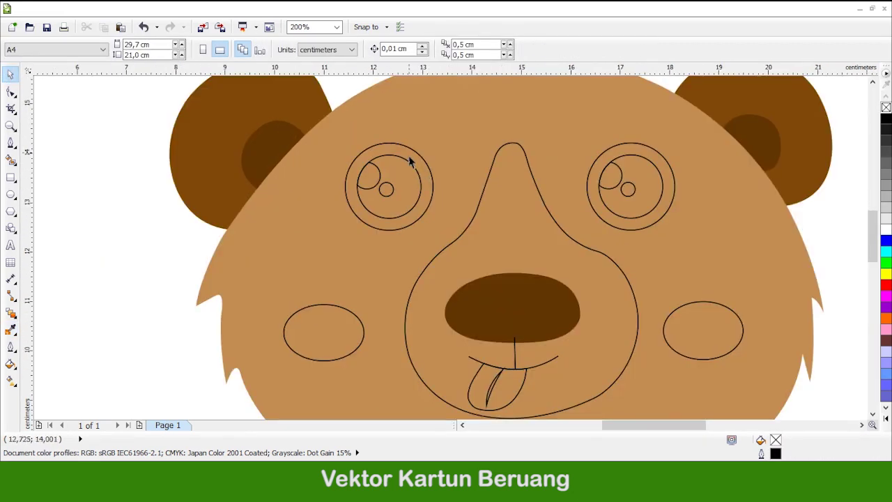
pyautogui.click(420, 162)
pyautogui.click(885, 229)
pyautogui.rightClick(886, 107)
# Try filling the left eye's inner circle with black
pyautogui.click(408, 168)
pyautogui.click(886, 119)
pyautogui.hotkey('ctrl', 'z')
pyautogui.click(311, 227)
# Fill the two highlight shapes inside the left eye with white and remove their outlines
pyautogui.click(379, 180)
pyautogui.scroll(1, 390, 185)
pyautogui.keyDown('shift'); pyautogui.click(392, 195); pyautogui.keyUp('shift')
pyautogui.scroll(-1, 372, 182)
pyautogui.click(370, 177)
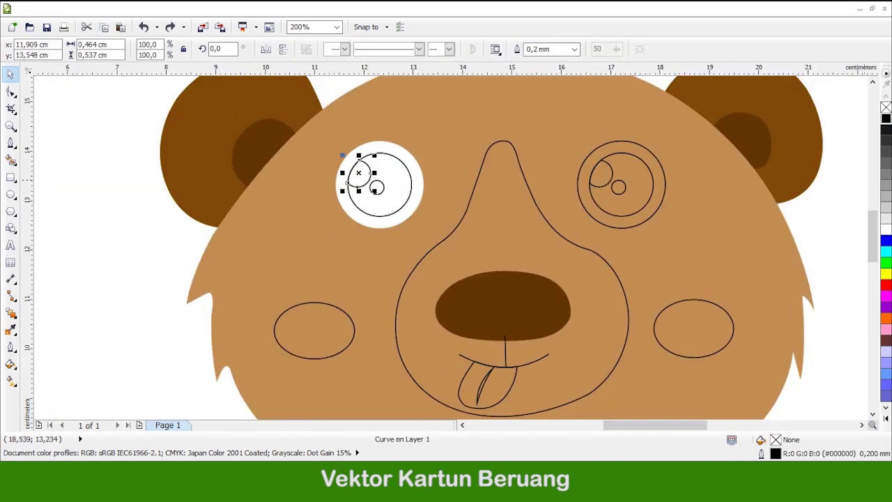
pyautogui.rightClick(886, 108)
pyautogui.click(383, 191)
pyautogui.click(886, 229)
pyautogui.rightClick(886, 107)
# Fill the left eye's inner circle with black and remove its outline
pyautogui.click(402, 163)
pyautogui.click(885, 119)
pyautogui.rightClick(886, 108)
pyautogui.scroll(-1, 517, 160)
pyautogui.press('Escape')
pyautogui.scroll(-1, 566, 167)
pyautogui.scroll(2, 569, 167)
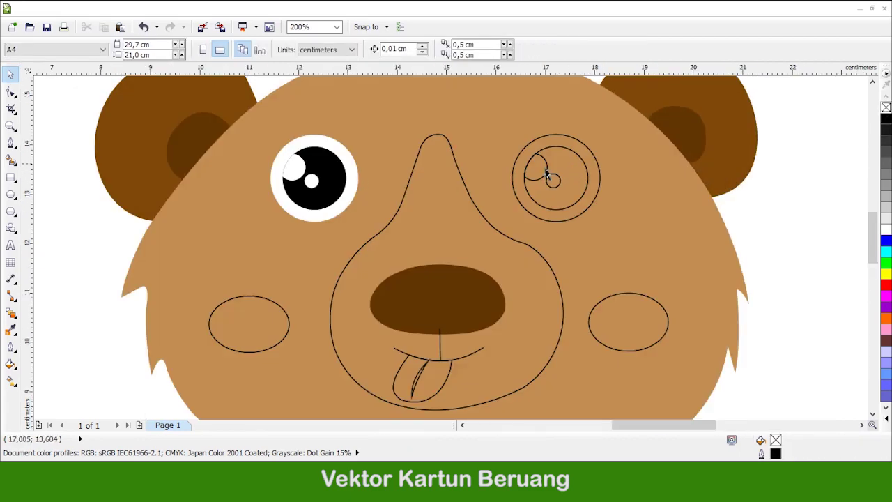
# Fill the right eye's outer circle and its two highlights with white and remove their outlines
pyautogui.click(599, 177)
pyautogui.click(885, 230)
pyautogui.moveTo(520, 149); pyautogui.dragTo(564, 193)
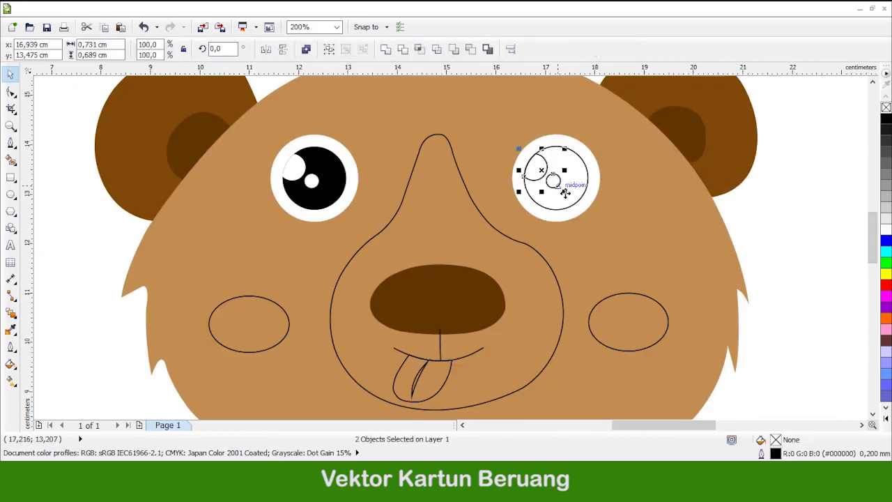
pyautogui.rightClick(886, 107)
# Fill the right eye's inner circle with black and remove its outline
pyautogui.click(587, 176)
pyautogui.click(886, 119)
pyautogui.rightClick(885, 107)
pyautogui.scroll(-1, 544, 172)
pyautogui.press('Escape')
pyautogui.scroll(-1, 461, 181)
pyautogui.scroll(1, 418, 177)
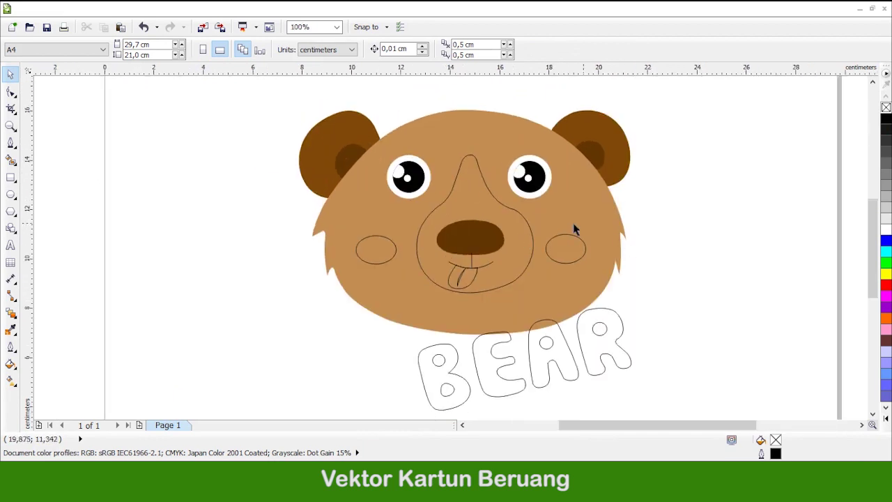
# Fill both cheek ovals with pink #FCC5E2 and remove their outlines
pyautogui.scroll(-1, 571, 229)
pyautogui.scroll(1, 550, 208)
pyautogui.scroll(-1, 499, 205)
pyautogui.scroll(1, 538, 217)
pyautogui.scroll(-1, 579, 203)
pyautogui.scroll(1, 580, 215)
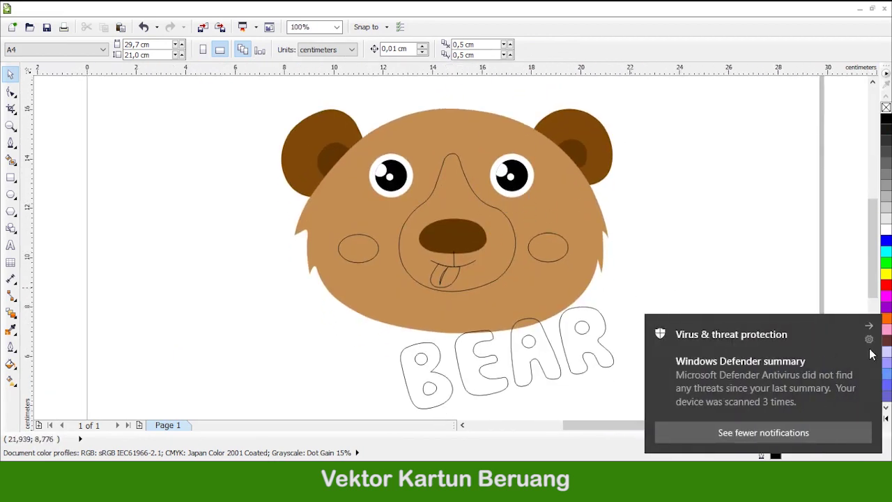
pyautogui.click(360, 251)
pyautogui.keyDown('shift'); pyautogui.click(548, 248); pyautogui.keyUp('shift')
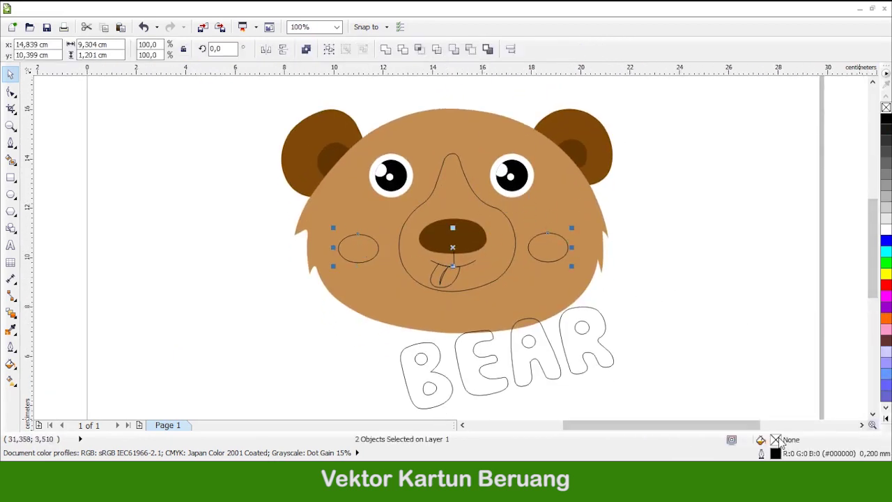
pyautogui.doubleClick(776, 440)
pyautogui.click(761, 174)
pyautogui.click(642, 165)
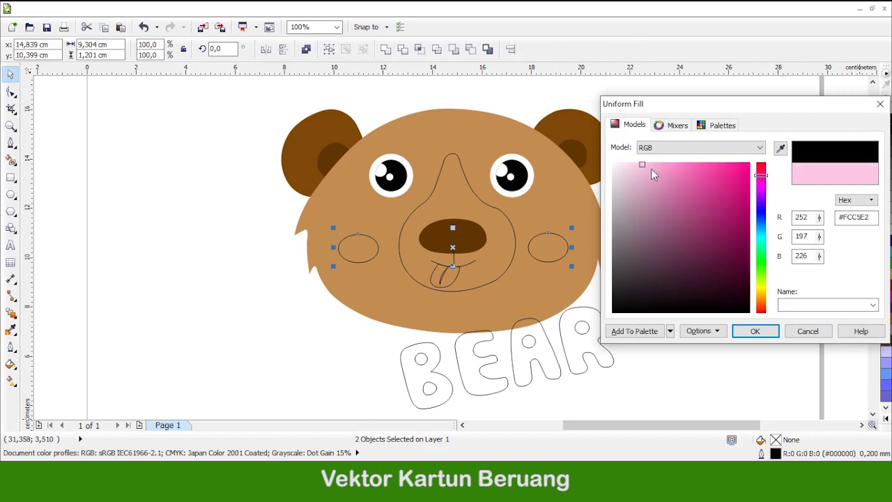
pyautogui.click(754, 331)
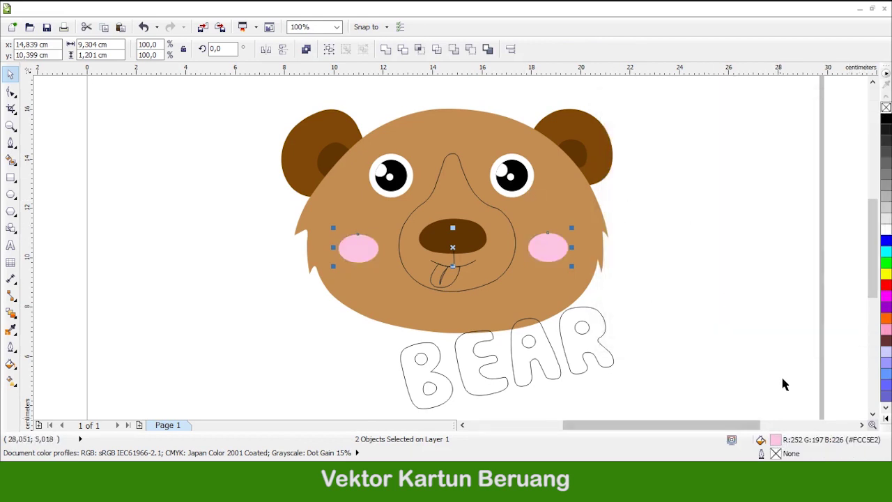
# Lighten the fill of both cheeks to pale pink #FCD2E8
pyautogui.doubleClick(778, 441)
pyautogui.click(756, 333)
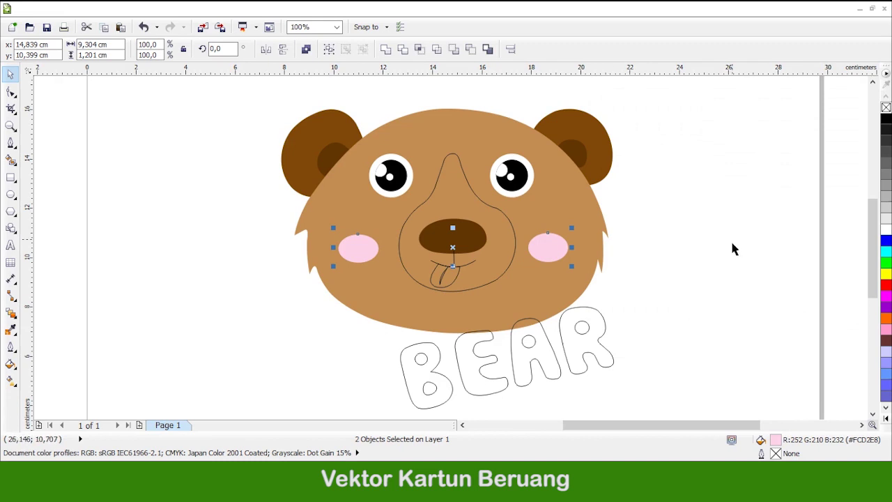
pyautogui.scroll(-1, 704, 246)
pyautogui.scroll(1, 654, 250)
pyautogui.scroll(1, 577, 241)
pyautogui.click(788, 240)
# Fill the tongue with the pale pink #FCD2E8 sampled from the cheek and remove its outline
pyautogui.scroll(-1, 531, 210)
pyautogui.scroll(1, 507, 237)
pyautogui.click(449, 285)
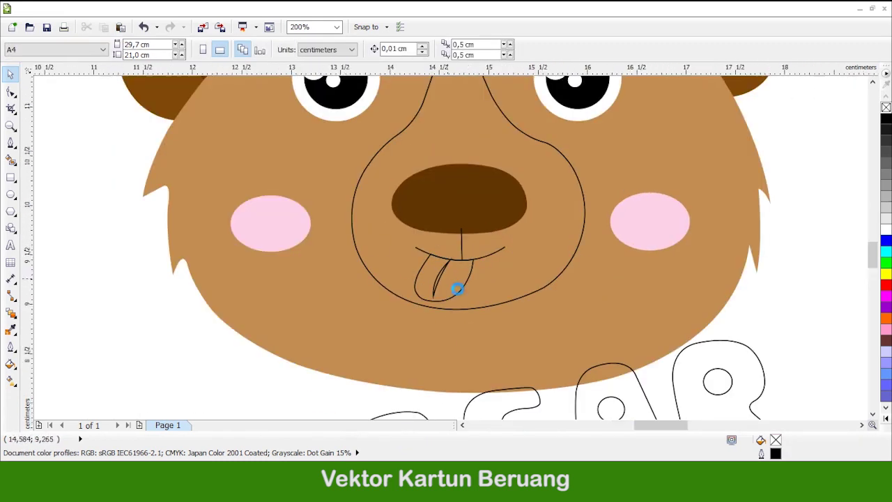
pyautogui.scroll(2, 453, 280)
pyautogui.click(10, 330)
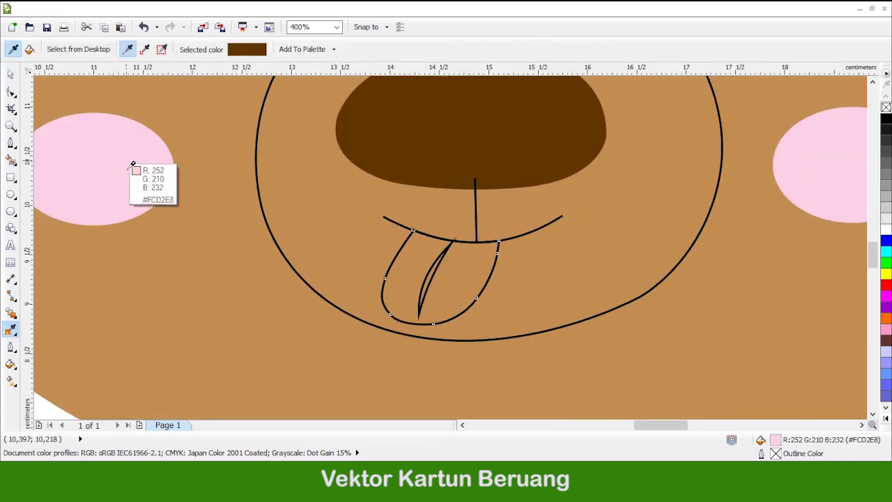
pyautogui.click(133, 165)
pyautogui.click(466, 282)
pyautogui.press('space')
# Fill the crease on the tongue with darker pink #F5A1CD and remove its outline
pyautogui.click(434, 279)
pyautogui.doubleClick(775, 440)
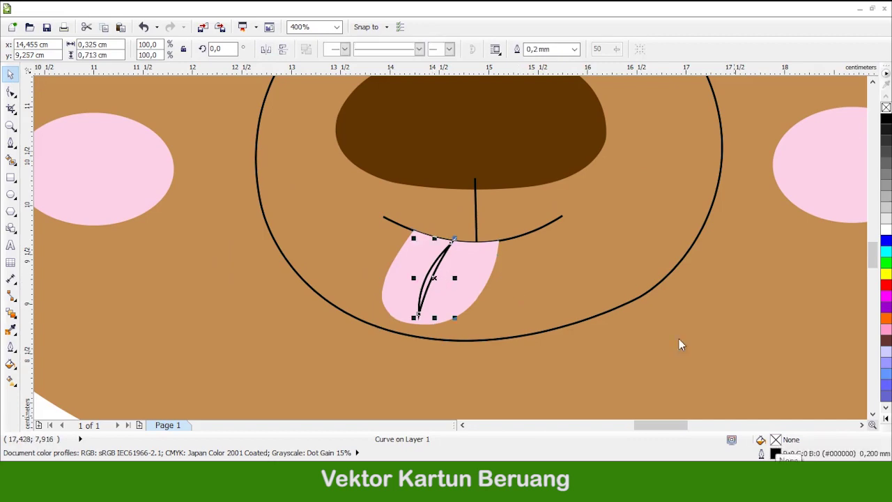
pyautogui.click(781, 149)
pyautogui.click(471, 272)
pyautogui.click(660, 170)
pyautogui.click(747, 331)
pyautogui.rightClick(885, 107)
pyautogui.scroll(-2, 503, 241)
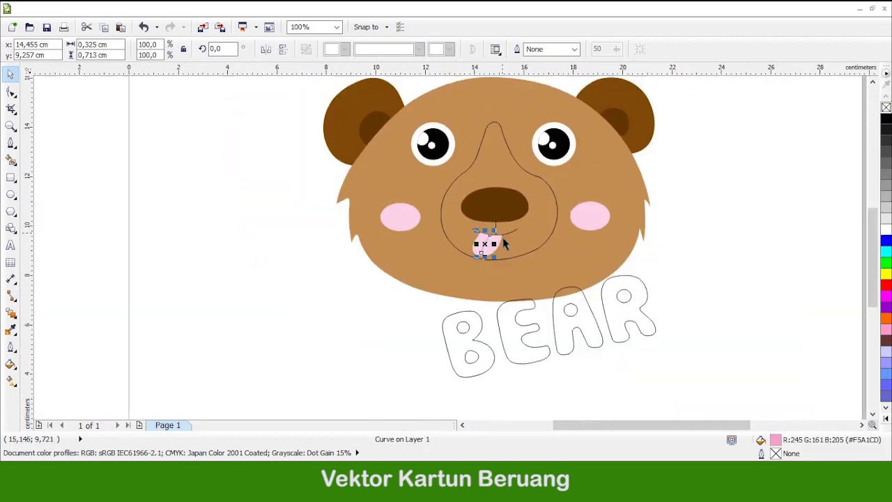
pyautogui.press('Escape')
pyautogui.scroll(-1, 527, 233)
# Select the mouth curve and the vertical line below the nose and try to send them behind the nose
pyautogui.scroll(4, 507, 227)
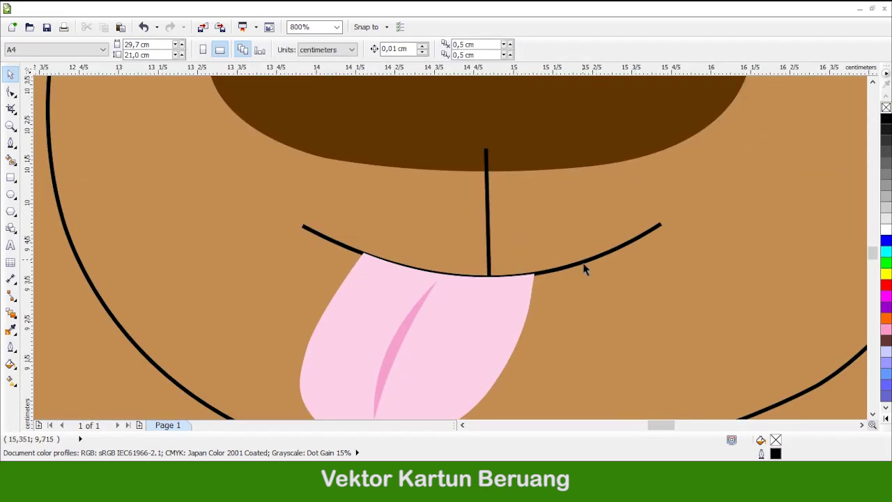
pyautogui.click(584, 266)
pyautogui.keyDown('shift'); pyautogui.click(490, 201); pyautogui.keyUp('shift')
pyautogui.scroll(-1, 479, 193)
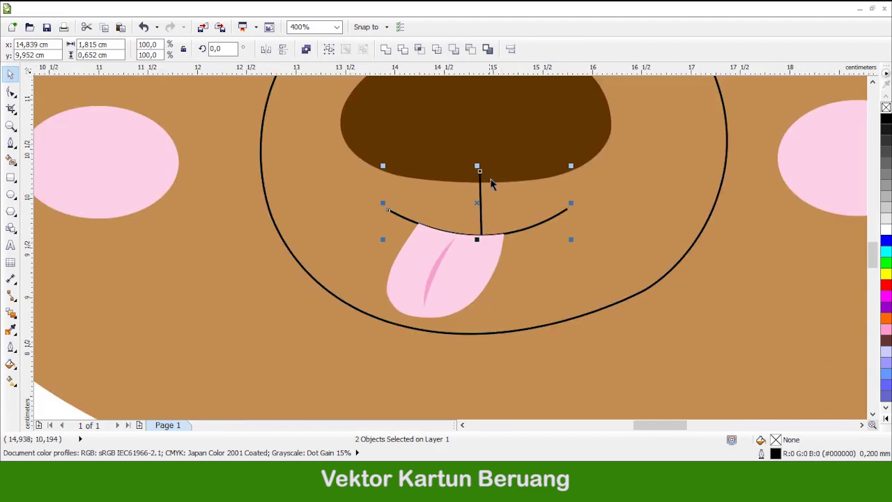
pyautogui.click(156, 13)
pyautogui.moveTo(191, 74)
pyautogui.click(371, 186)
pyautogui.scroll(-1, 471, 205)
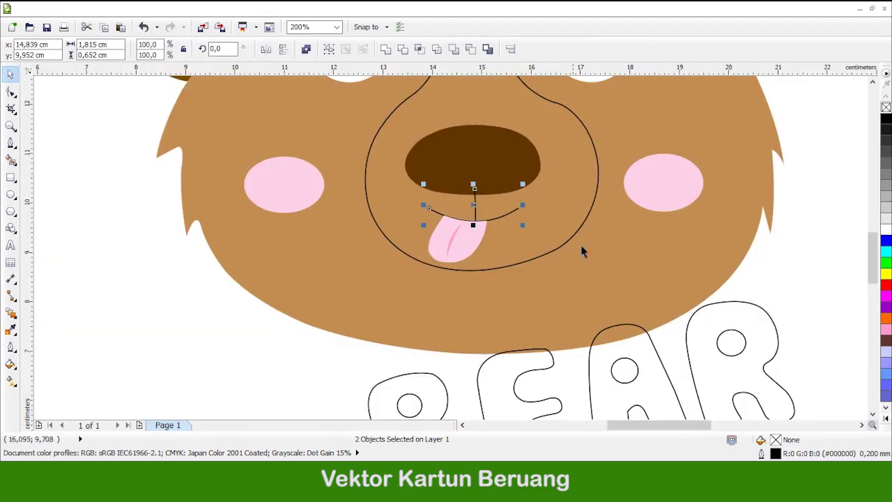
# Set the outline width of the mouth curve and the vertical line to 0.5 mm
pyautogui.press('F12')
pyautogui.click(611, 154)
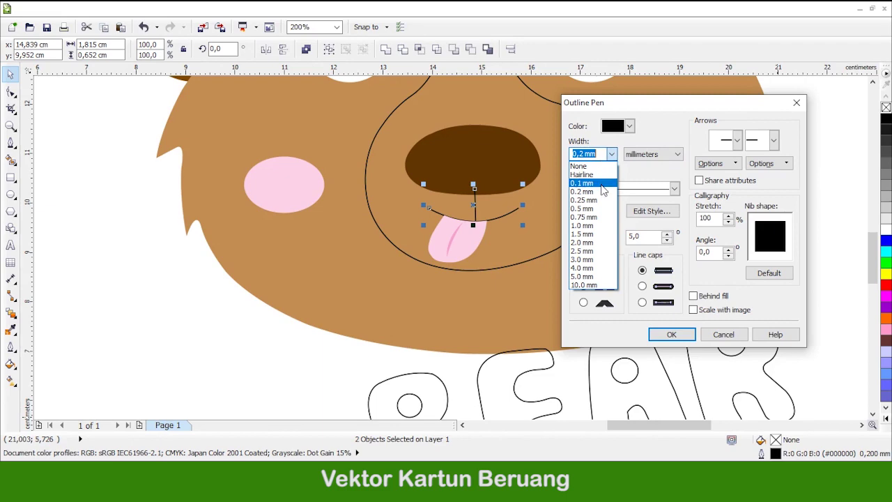
pyautogui.click(589, 204)
pyautogui.click(671, 335)
# Send the thickened mouth curve and vertical line behind the nose
pyautogui.scroll(2, 504, 184)
pyautogui.click(149, 10)
pyautogui.moveTo(182, 74)
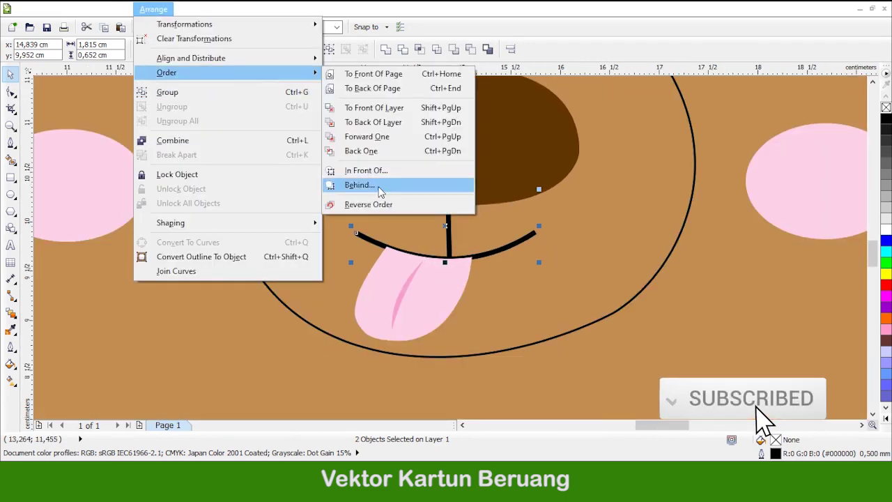
pyautogui.click(379, 186)
pyautogui.click(511, 181)
pyautogui.scroll(-1, 512, 181)
pyautogui.scroll(1, 530, 222)
# Group the tongue with its crease and send the group behind the mouth curve
pyautogui.click(412, 252)
pyautogui.keyDown('shift'); pyautogui.click(393, 242); pyautogui.keyUp('shift')
pyautogui.hotkey('ctrl', 'g')
pyautogui.click(148, 10)
pyautogui.moveTo(181, 72)
pyautogui.click(369, 183)
pyautogui.click(515, 208)
pyautogui.scroll(-2, 514, 212)
pyautogui.scroll(-2, 507, 212)
pyautogui.press('Escape')
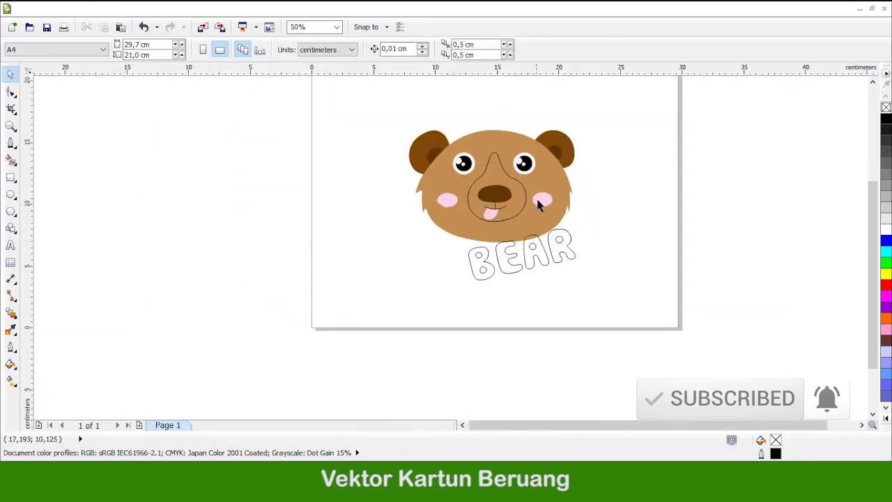
# Fill the muzzle shape around the nose and mouth with very pale pink #FFF0F8 and remove its outline
pyautogui.scroll(2, 533, 197)
pyautogui.scroll(-1, 478, 210)
pyautogui.click(483, 251)
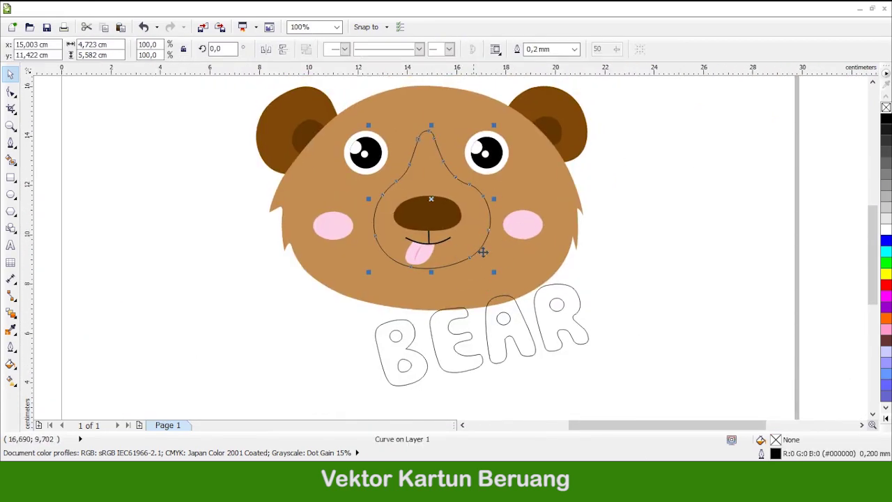
pyautogui.doubleClick(775, 440)
pyautogui.click(631, 168)
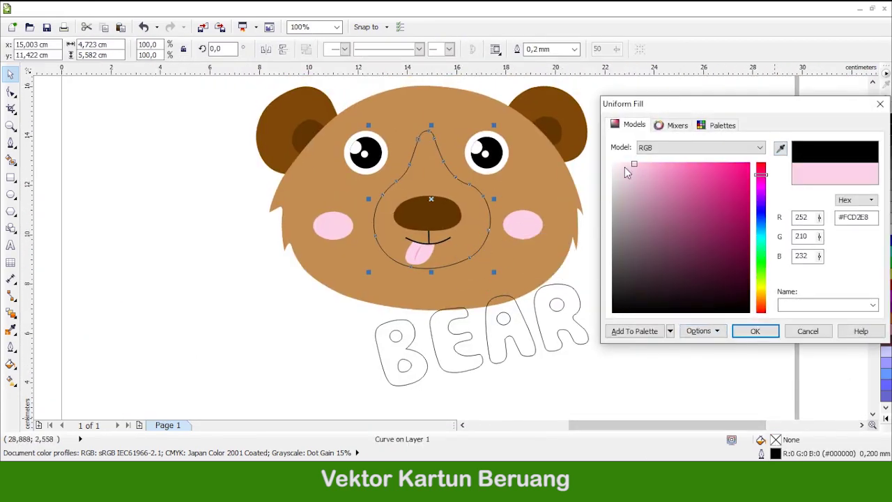
pyautogui.click(754, 330)
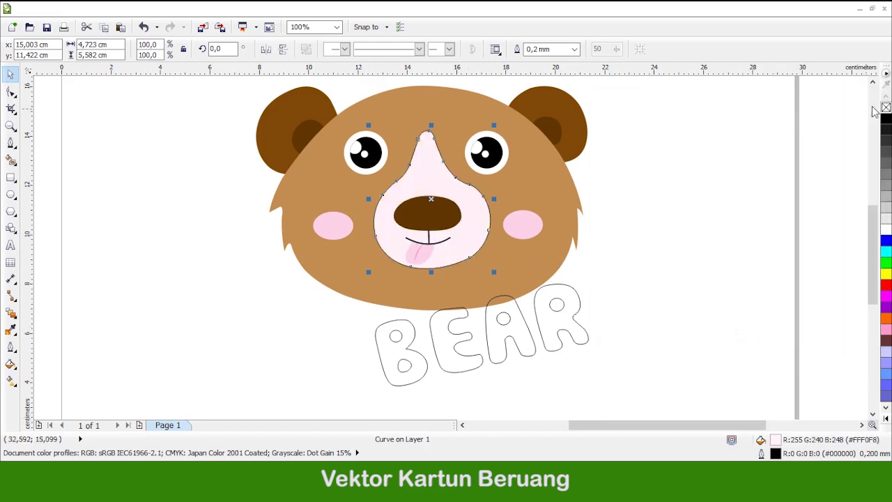
pyautogui.press('Escape')
# Draw a small circle about 0.08 cm wide near the muzzle's left edge
pyautogui.scroll(5, 606, 249)
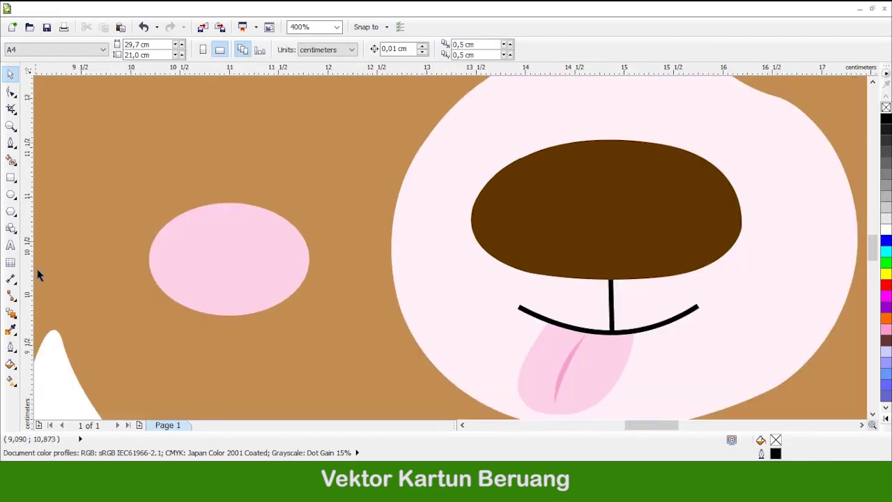
pyautogui.click(10, 195)
pyautogui.scroll(3, 438, 235)
pyautogui.moveTo(394, 211); pyautogui.dragTo(408, 223)
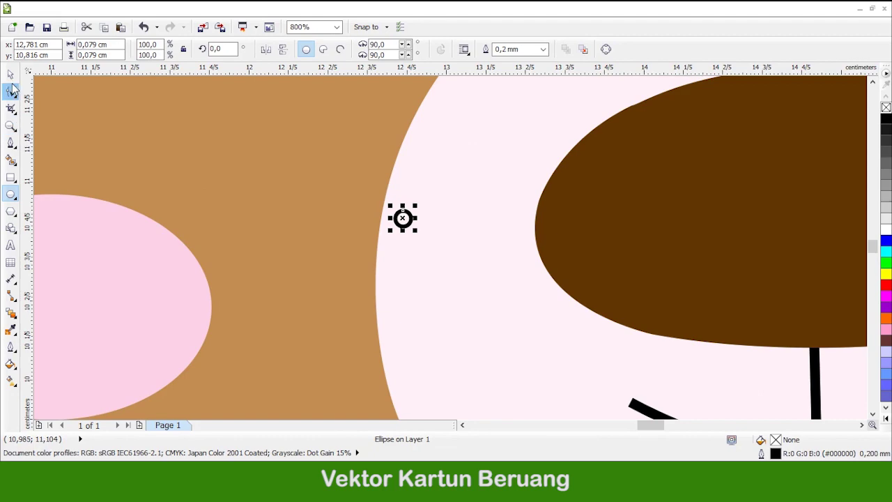
# Place a copy of the small circle directly below the original
pyautogui.scroll(-3, 404, 209)
pyautogui.scroll(-2, 412, 187)
pyautogui.scroll(3, 416, 193)
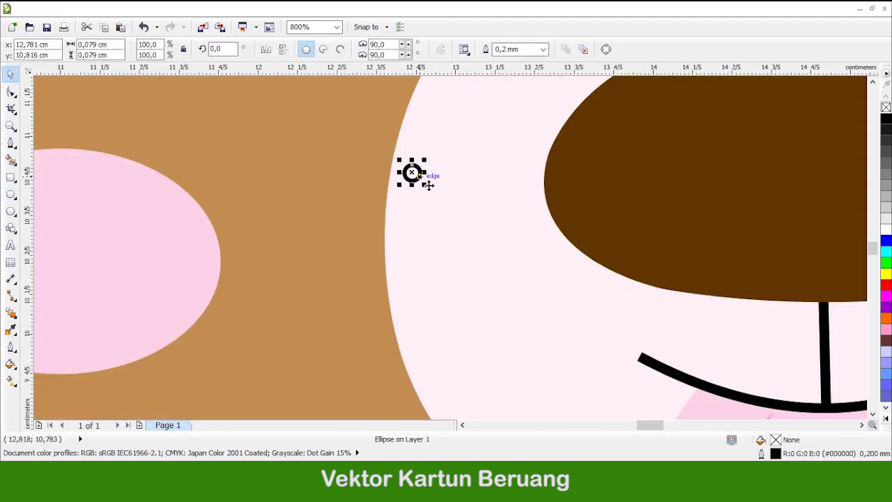
pyautogui.scroll(-2, 418, 220)
pyautogui.scroll(2, 416, 217)
pyautogui.moveTo(419, 227); pyautogui.dragTo(402, 204)
pyautogui.scroll(-1, 407, 201)
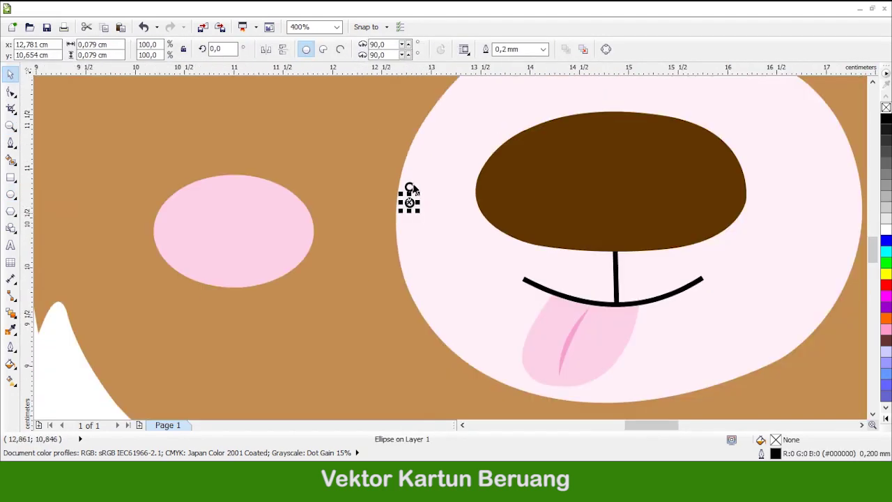
# Enlarge both small circles to about 0.1 cm wide and move the pair lower on the muzzle
pyautogui.scroll(1, 415, 193)
pyautogui.keyDown('shift'); pyautogui.click(421, 196); pyautogui.keyUp('shift')
pyautogui.scroll(-1, 439, 193)
pyautogui.scroll(1, 450, 209)
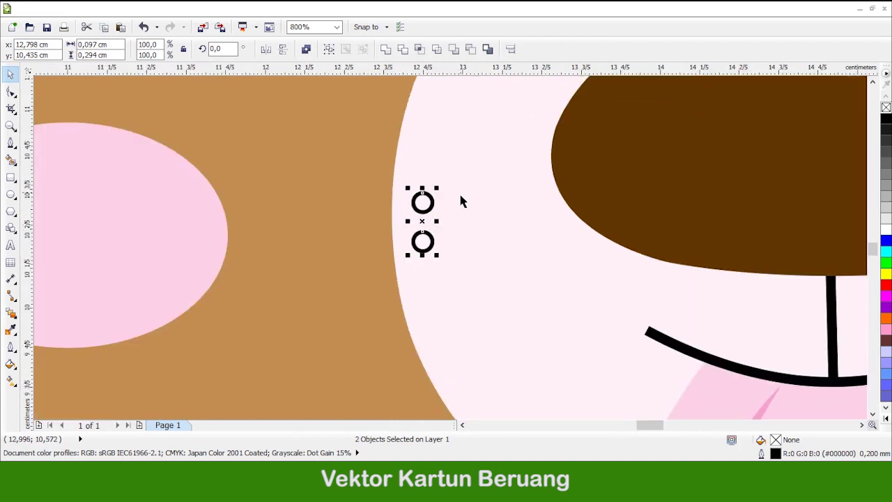
# Draw a third circle about 0.1 cm wide beside the pair and place a copy scaled to 65% above it
pyautogui.press('F7')
pyautogui.moveTo(462, 218); pyautogui.dragTo(478, 238)
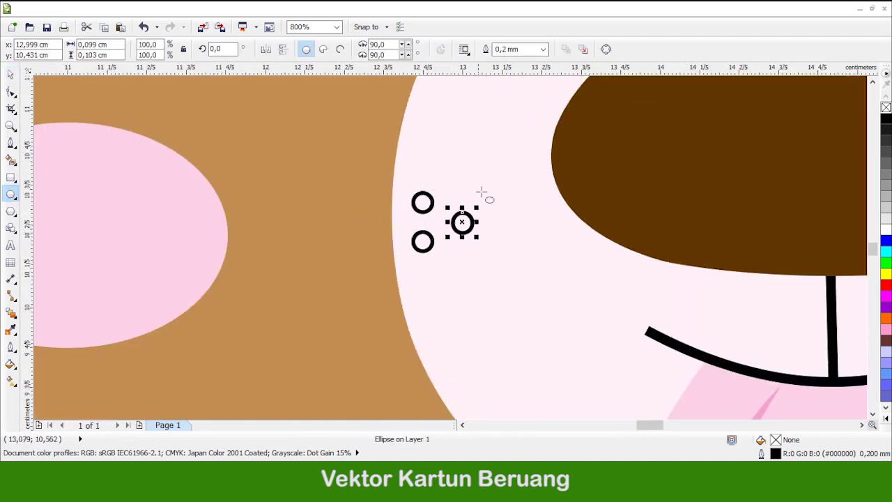
pyautogui.scroll(1, 476, 168)
pyautogui.moveTo(475, 166); pyautogui.dragTo(466, 173)
pyautogui.scroll(-1, 469, 173)
pyautogui.scroll(1, 465, 177)
pyautogui.scroll(1, 439, 201)
pyautogui.moveTo(432, 221); pyautogui.dragTo(439, 214)
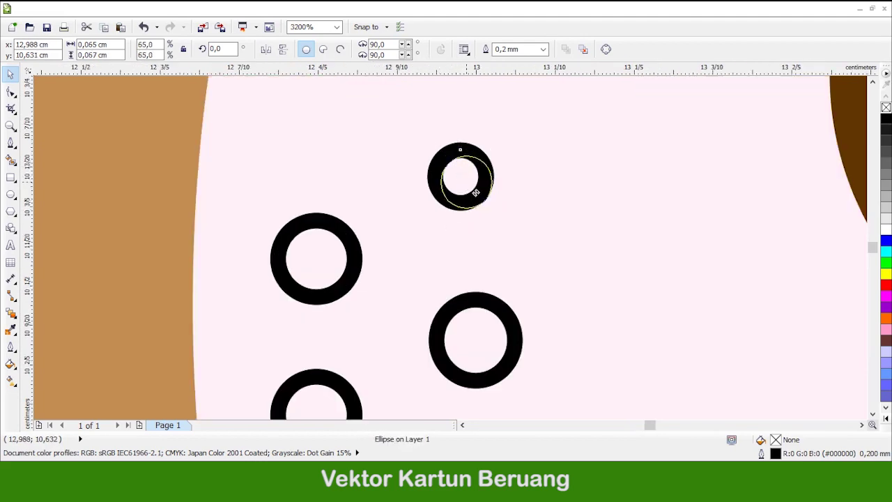
# Place a copy of the smallest circle below the third circle to make a fifth whisker dot
pyautogui.scroll(-1, 475, 209)
pyautogui.moveTo(484, 339); pyautogui.dragTo(493, 345)
pyautogui.rightClick(493, 346)
pyautogui.scroll(-3, 481, 233)
pyautogui.scroll(2, 526, 252)
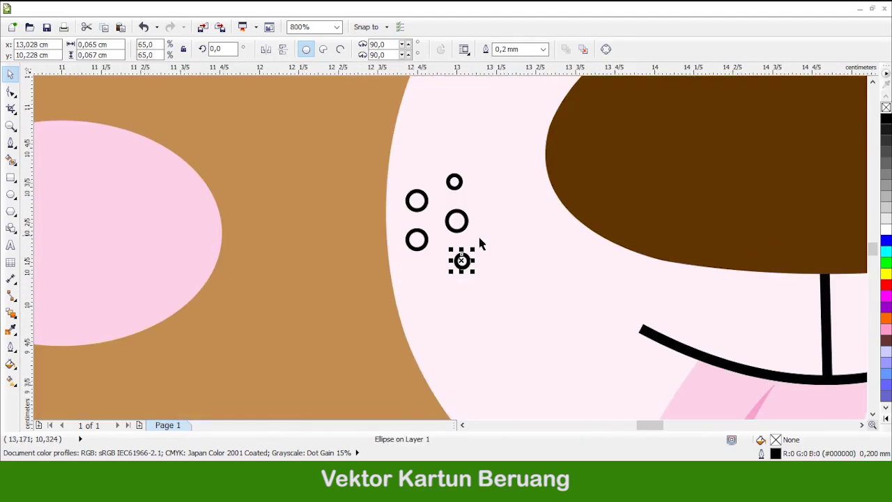
pyautogui.scroll(-2, 458, 242)
pyautogui.click(223, 241)
pyautogui.scroll(-1, 314, 242)
# Shift the whisker dots individually into a looser, irregular cluster on the muzzle's left side
pyautogui.scroll(2, 390, 243)
pyautogui.scroll(2, 406, 258)
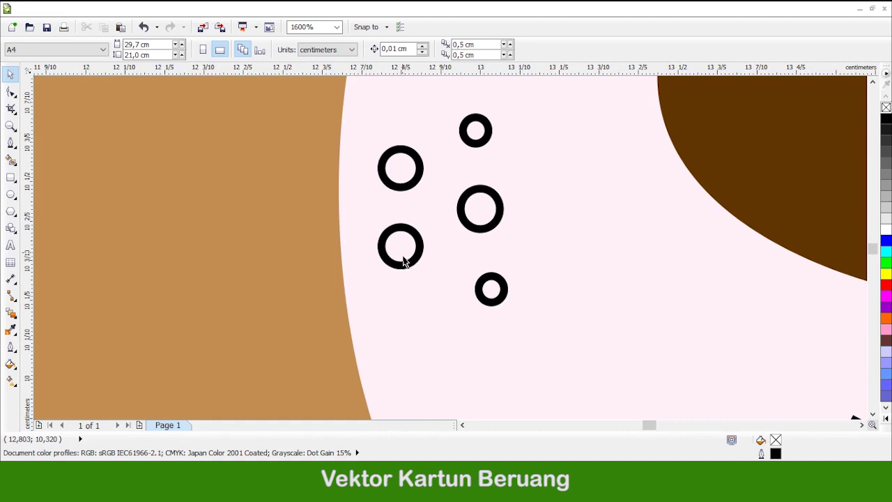
pyautogui.moveTo(404, 258); pyautogui.dragTo(421, 269)
pyautogui.moveTo(484, 134); pyautogui.dragTo(464, 114)
pyautogui.moveTo(483, 205); pyautogui.dragTo(481, 195)
pyautogui.moveTo(499, 290); pyautogui.dragTo(506, 280)
pyautogui.scroll(-1, 509, 219)
pyautogui.scroll(-1, 508, 219)
pyautogui.scroll(-1, 454, 240)
pyautogui.click(241, 320)
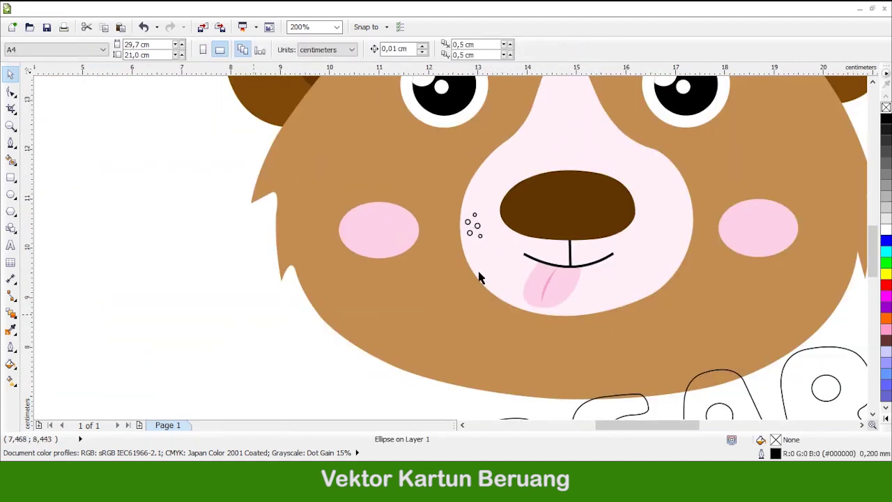
# Group the five whisker dots on the muzzle's left side into one object
pyautogui.scroll(-1, 454, 256)
pyautogui.scroll(1, 487, 249)
pyautogui.scroll(-1, 465, 256)
pyautogui.moveTo(468, 222); pyautogui.dragTo(501, 223)
pyautogui.scroll(2, 452, 235)
pyautogui.click(325, 49)
# Scale the left whisker-dot group to 121.2%, rotate it to 354.5° and place it near the muzzle's edge
pyautogui.scroll(1, 468, 254)
pyautogui.moveTo(466, 257); pyautogui.dragTo(459, 301)
pyautogui.scroll(-2, 453, 212)
pyautogui.scroll(1, 469, 222)
pyautogui.moveTo(445, 253); pyautogui.dragTo(446, 227)
pyautogui.scroll(1, 430, 208)
pyautogui.click(432, 219)
pyautogui.moveTo(476, 150); pyautogui.dragTo(521, 204)
pyautogui.scroll(-2, 479, 163)
pyautogui.scroll(1, 452, 188)
pyautogui.scroll(-1, 473, 195)
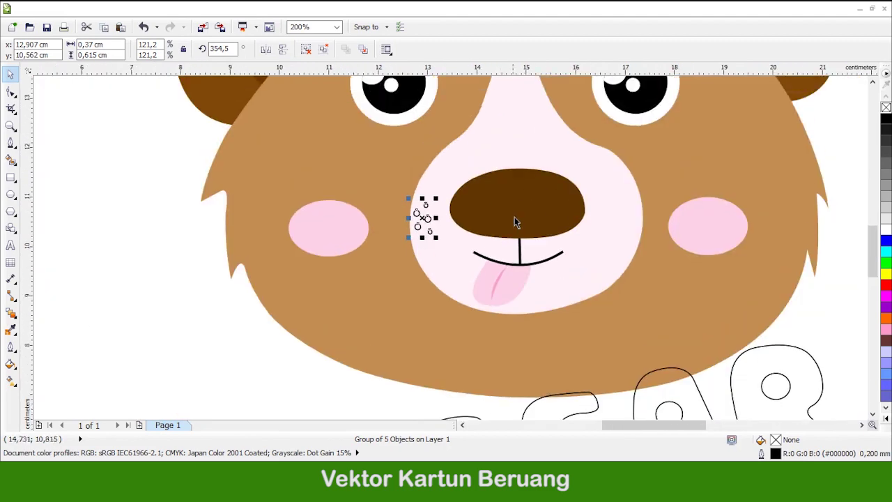
# Fill the whisker dots with the nose's dark brown (#613502) and remove their outlines
pyautogui.doubleClick(776, 440)
pyautogui.click(781, 149)
pyautogui.click(546, 206)
pyautogui.click(755, 330)
pyautogui.rightClick(885, 107)
pyautogui.scroll(-1, 499, 241)
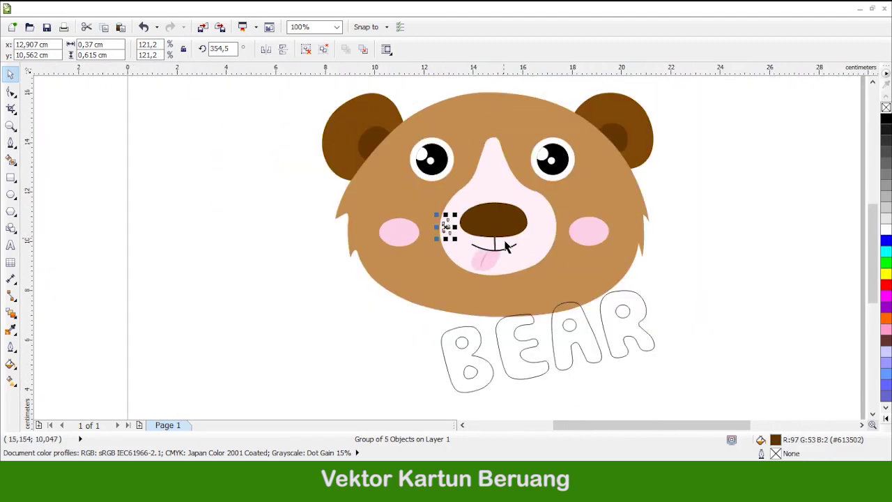
# Place a horizontally mirrored copy of the whisker-dot group on the muzzle's right side
pyautogui.scroll(1, 499, 225)
pyautogui.click(266, 50)
pyautogui.scroll(1, 599, 242)
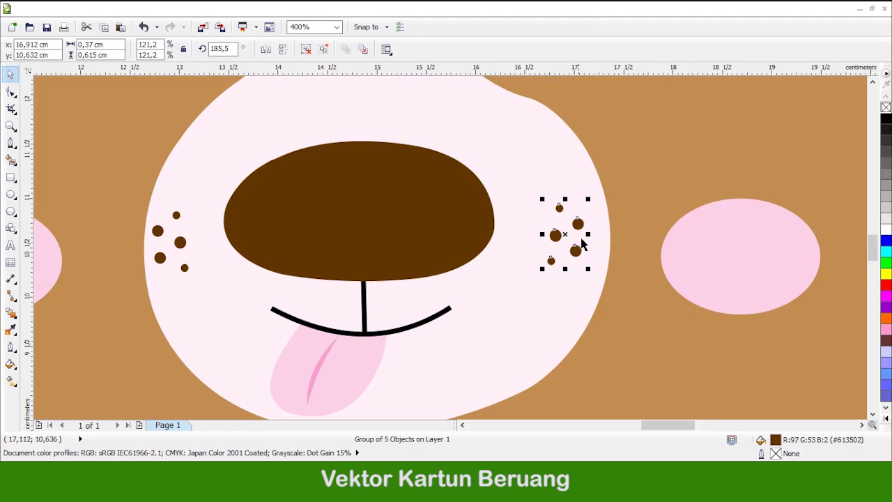
pyautogui.moveTo(584, 275); pyautogui.dragTo(584, 266)
pyautogui.scroll(-1, 593, 180)
pyautogui.scroll(-2, 533, 214)
pyautogui.press('Escape')
pyautogui.scroll(2, 549, 209)
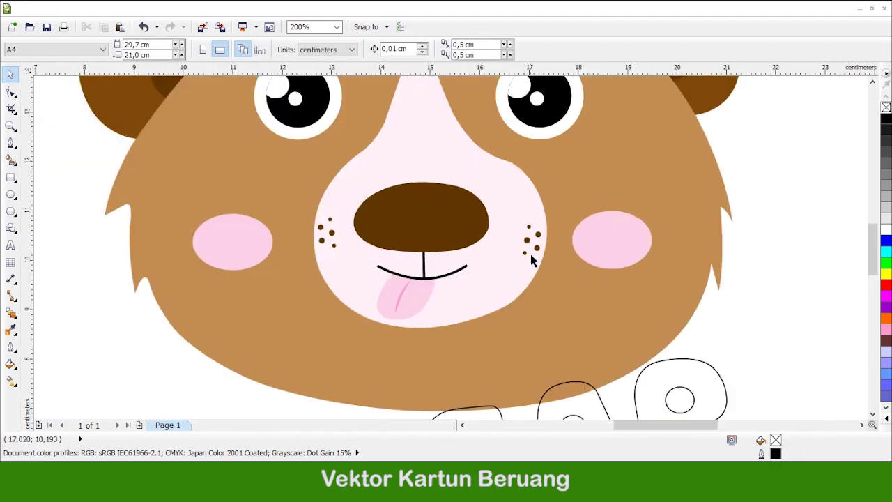
# Enlarge the mirrored whisker-dot group on the muzzle's right side
pyautogui.click(536, 236)
pyautogui.moveTo(517, 220); pyautogui.dragTo(515, 214)
pyautogui.scroll(-1, 597, 192)
pyautogui.press('Escape')
pyautogui.scroll(-1, 553, 255)
pyautogui.scroll(1, 553, 229)
pyautogui.scroll(1, 463, 246)
# Compare both whisker-dot groups and move the right one slightly lower on the muzzle
pyautogui.click(469, 245)
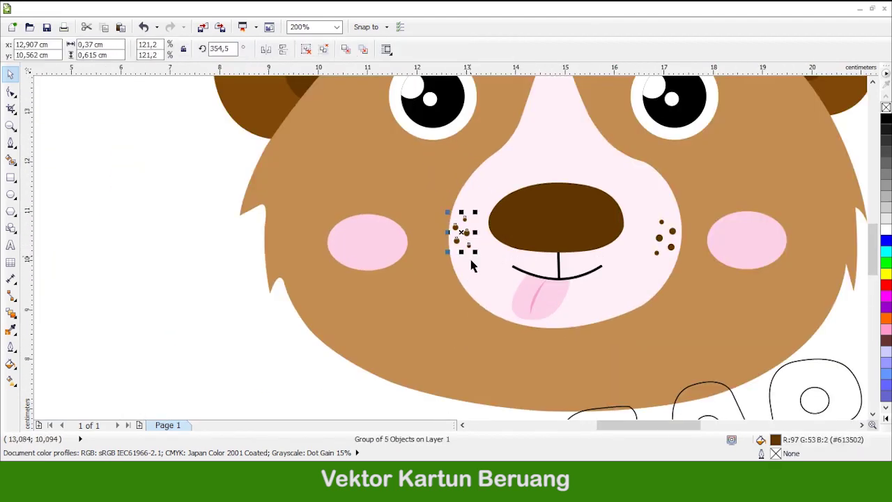
pyautogui.click(515, 277)
pyautogui.click(658, 233)
pyautogui.scroll(1, 687, 238)
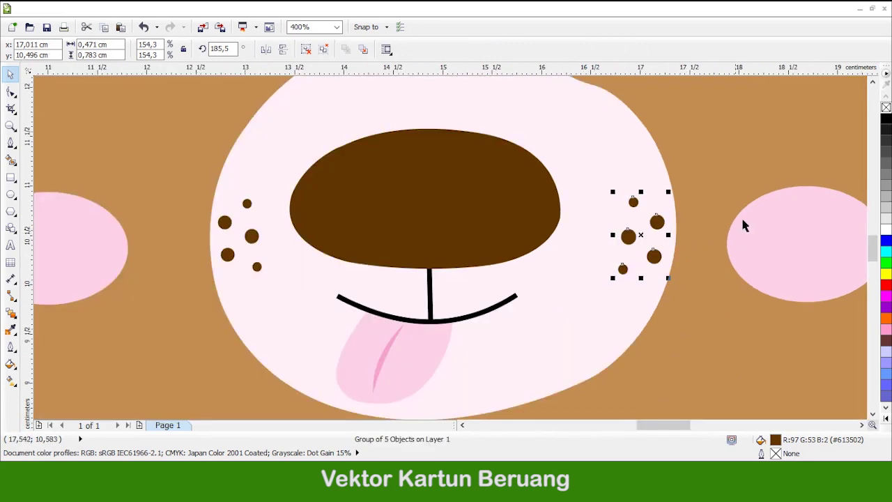
pyautogui.moveTo(667, 264)
pyautogui.mouseDown()
pyautogui.moveTo(603, 250)
pyautogui.moveTo(652, 256)
pyautogui.mouseUp()
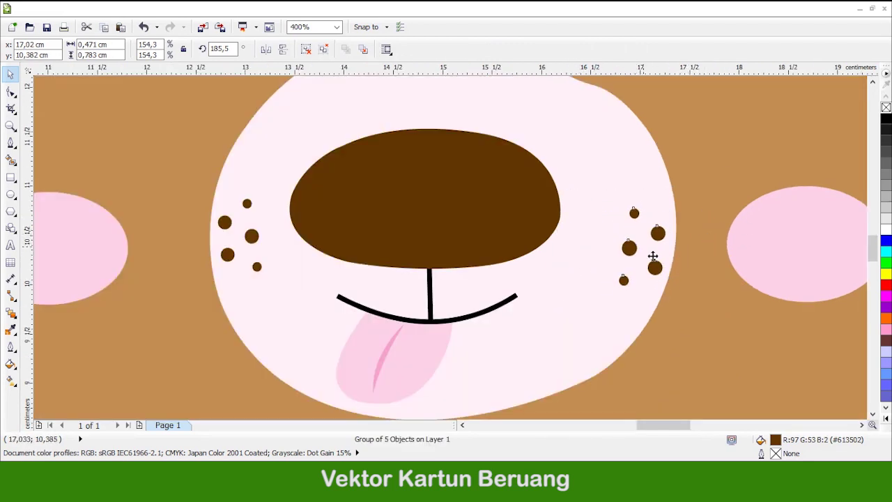
pyautogui.moveTo(691, 213); pyautogui.dragTo(691, 215)
pyautogui.moveTo(641, 250)
pyautogui.mouseDown()
pyautogui.moveTo(582, 186)
pyautogui.moveTo(648, 258)
pyautogui.mouseUp()
pyautogui.scroll(-2, 644, 252)
pyautogui.click(224, 219)
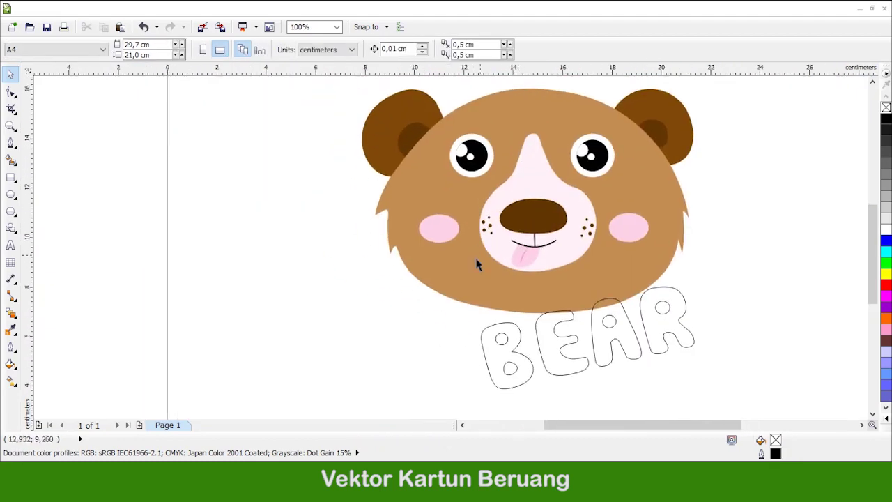
# Sample the nose's dark brown with the colour eyedropper and fill the letters B, E, A and R
pyautogui.click(463, 366)
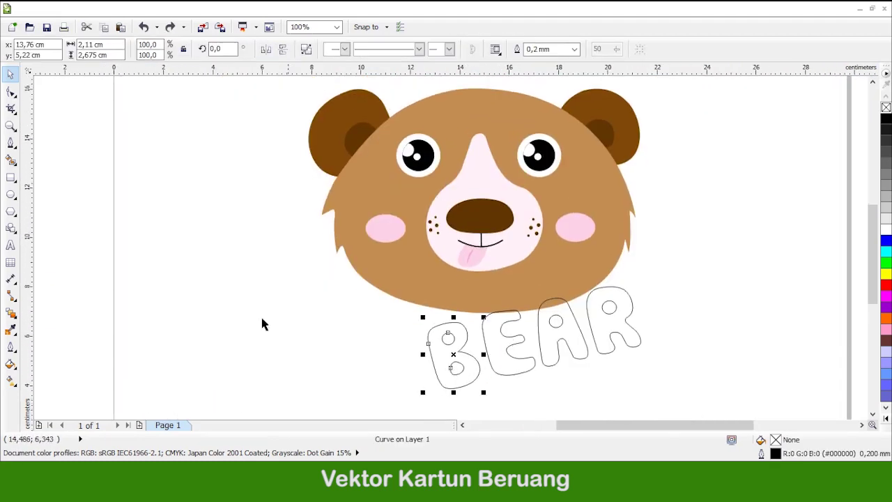
pyautogui.click(10, 329)
pyautogui.click(495, 209)
pyautogui.click(474, 361)
pyautogui.click(500, 358)
pyautogui.click(555, 344)
pyautogui.click(605, 335)
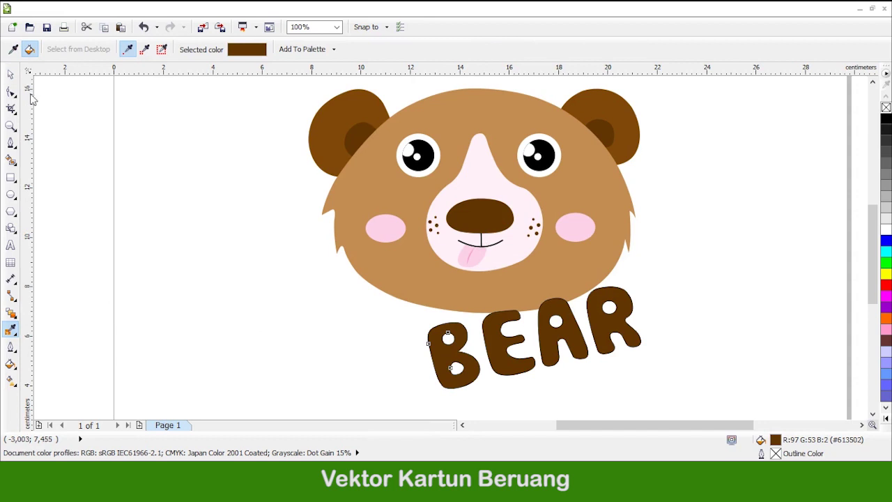
# Remove the outlines from all four BEAR letters together
pyautogui.click(10, 75)
pyautogui.scroll(-1, 472, 229)
pyautogui.keyDown('shift'); pyautogui.click(498, 268); pyautogui.keyUp('shift')
pyautogui.keyDown('shift'); pyautogui.click(559, 271); pyautogui.keyUp('shift')
pyautogui.rightClick(886, 107)
pyautogui.scroll(-1, 395, 286)
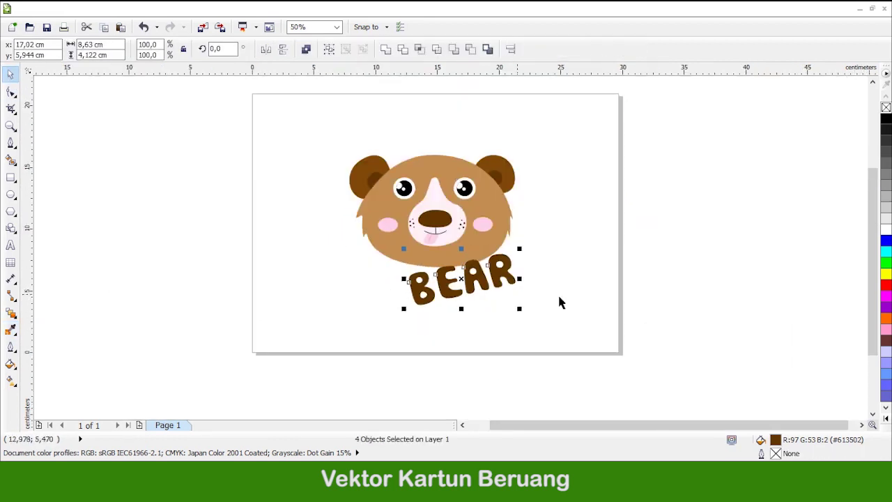
pyautogui.click(559, 295)
pyautogui.moveTo(535, 188); pyautogui.dragTo(551, 263)
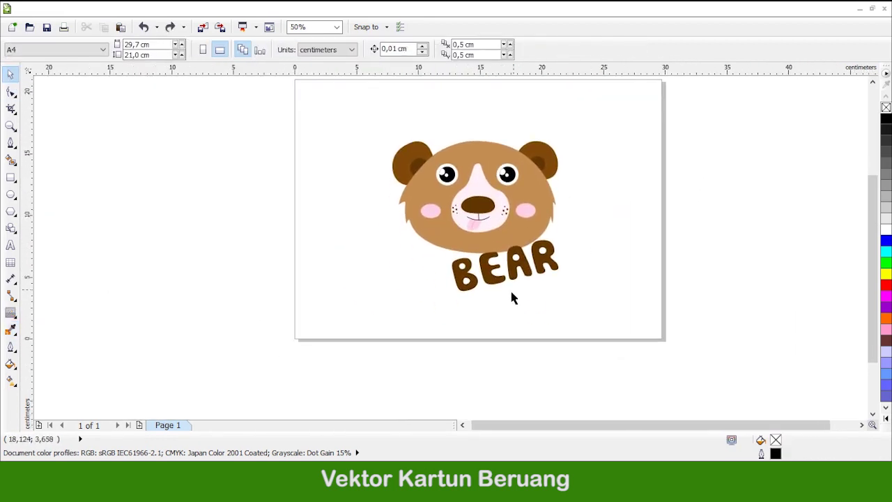
pyautogui.scroll(2, 451, 272)
pyautogui.scroll(-2, 507, 304)
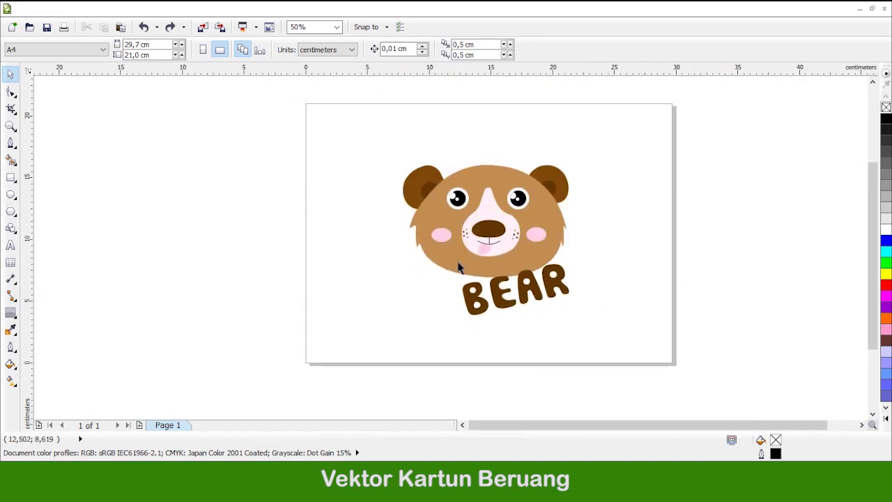
# Start a cloud-like Pen outline with a bulging curve below the face, ending in a corner at the lower left cheek
pyautogui.scroll(2, 443, 269)
pyautogui.click(11, 143)
pyautogui.scroll(1, 418, 282)
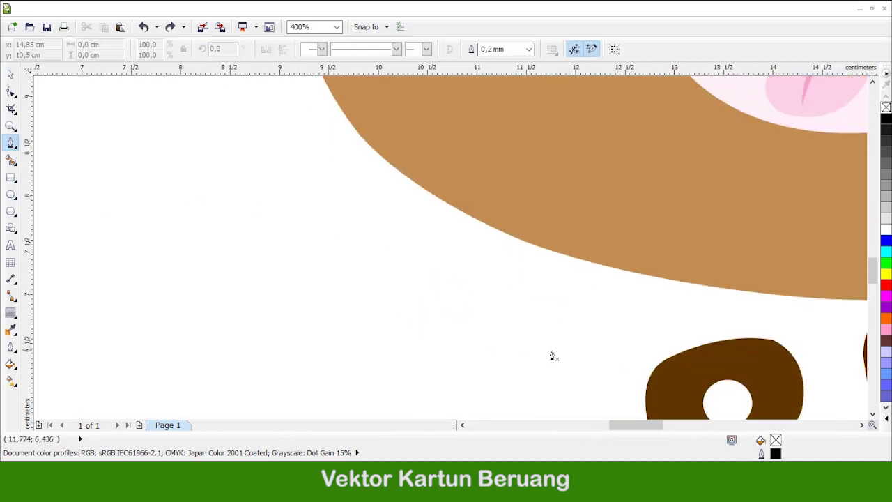
pyautogui.scroll(1, 376, 300)
pyautogui.moveTo(352, 185); pyautogui.dragTo(441, 99)
pyautogui.scroll(3, 436, 106)
pyautogui.scroll(-2, 388, 241)
pyautogui.scroll(1, 376, 242)
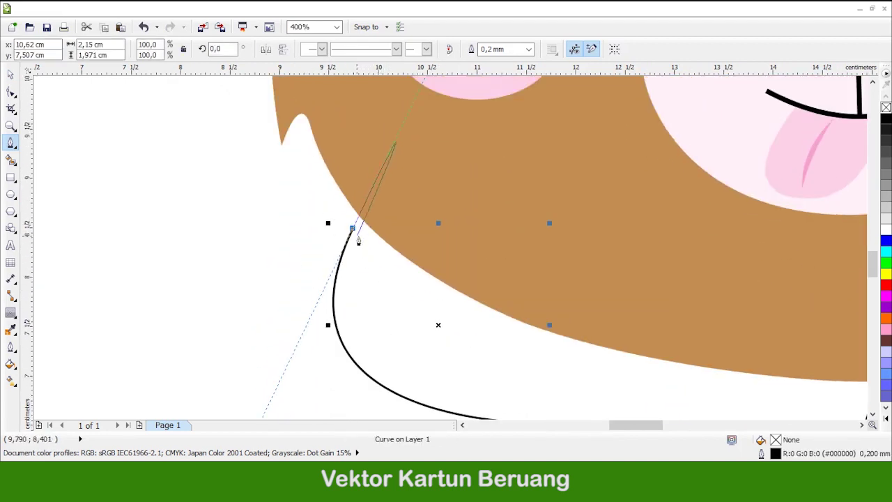
pyautogui.keyDown('alt'); pyautogui.click(352, 230); pyautogui.keyUp('alt')
# Continue the outline with a bulge up the face's left side to a corner beneath the left ear
pyautogui.scroll(-2, 398, 249)
pyautogui.scroll(2, 339, 209)
pyautogui.scroll(1, 438, 285)
pyautogui.scroll(-1, 408, 304)
pyautogui.moveTo(360, 241); pyautogui.dragTo(363, 147)
pyautogui.scroll(2, 432, 163)
pyautogui.moveTo(461, 108); pyautogui.dragTo(481, 248)
pyautogui.scroll(5, 474, 161)
pyautogui.scroll(2, 465, 284)
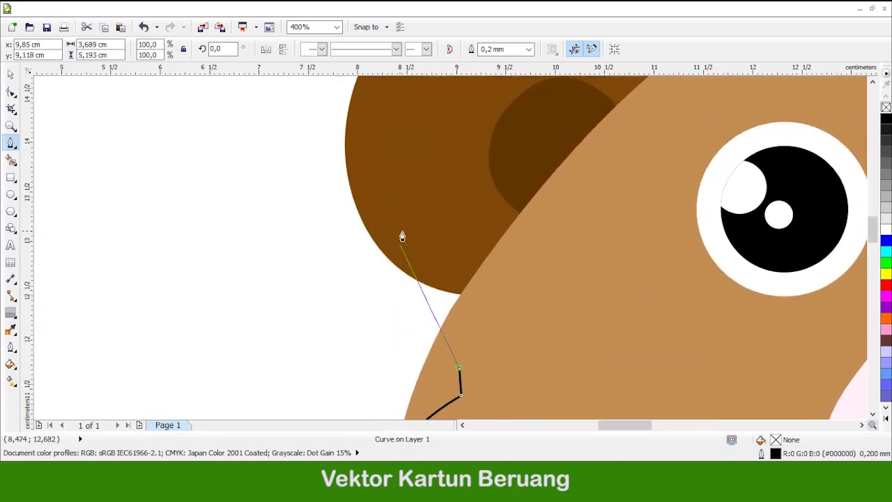
# Curve the outline up to the left ear and run a straight segment across it
pyautogui.moveTo(442, 126); pyautogui.dragTo(444, 121)
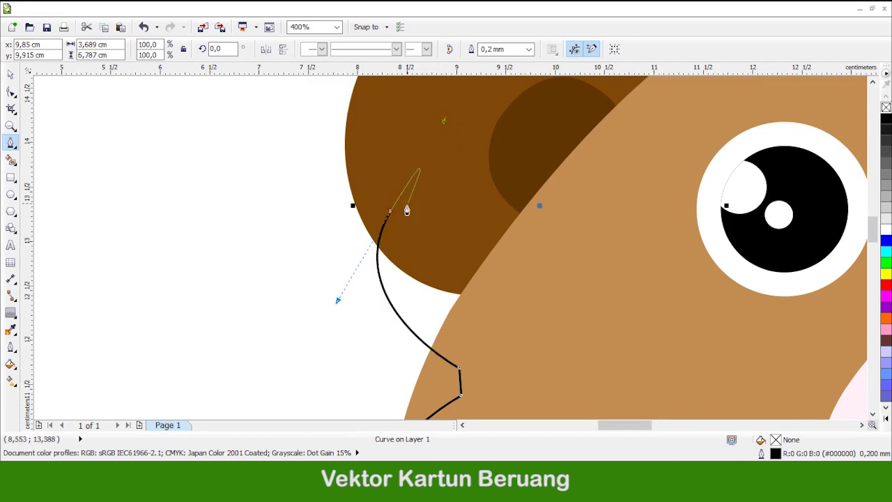
pyautogui.scroll(-1, 444, 233)
pyautogui.scroll(3, 476, 233)
pyautogui.click(417, 248)
pyautogui.scroll(3, 425, 258)
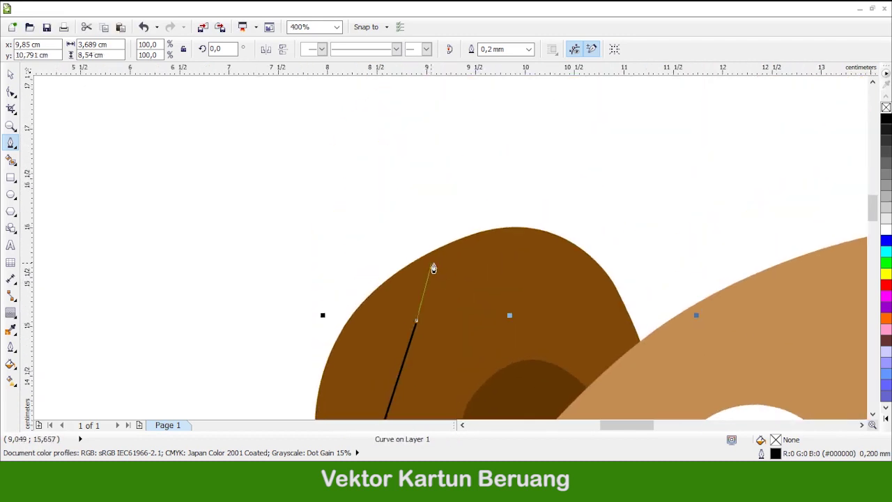
# Carry the outline in a broad arch over the head to a corner above and beside the right ear
pyautogui.moveTo(532, 193)
pyautogui.mouseDown()
pyautogui.moveTo(717, 87)
pyautogui.moveTo(724, 107)
pyautogui.moveTo(706, 133)
pyautogui.mouseUp()
pyautogui.scroll(1, 717, 87)
pyautogui.hscroll(4, 541, 249)
pyautogui.scroll(1, 542, 265)
pyautogui.click(677, 173)
pyautogui.scroll(1, 739, 209)
pyautogui.hscroll(5, 738, 209)
pyautogui.moveTo(579, 233); pyautogui.dragTo(699, 282)
pyautogui.scroll(-1, 651, 308)
pyautogui.click(647, 322)
# Curve the outline down onto the right ear and continue it to the ear's lower part
pyautogui.scroll(-2, 617, 299)
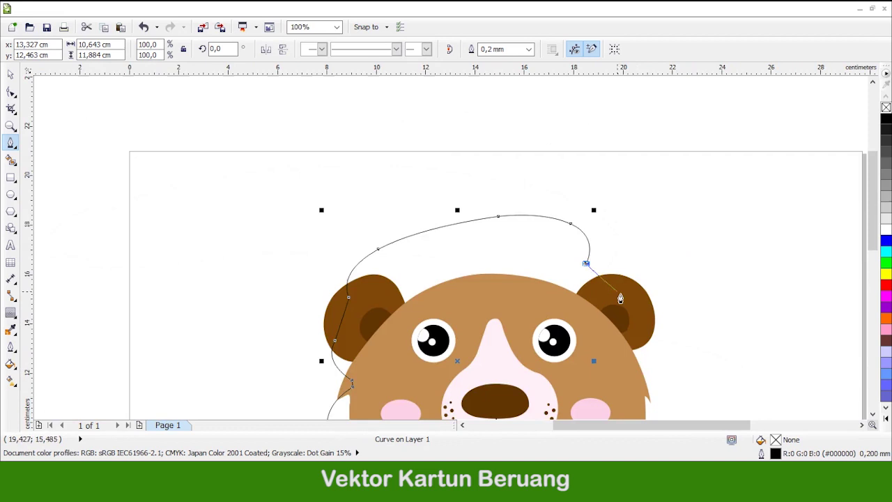
pyautogui.scroll(2, 618, 299)
pyautogui.moveTo(603, 291); pyautogui.dragTo(631, 345)
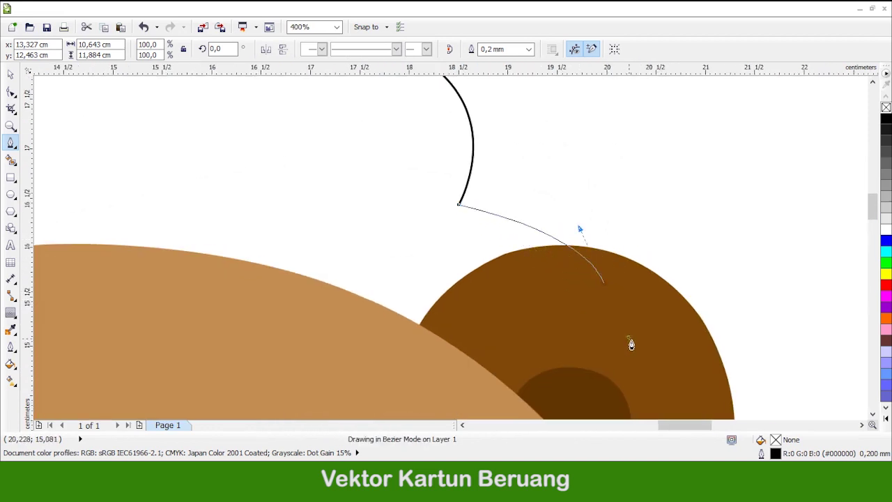
pyautogui.click(603, 281)
pyautogui.scroll(-2, 604, 282)
pyautogui.scroll(2, 575, 244)
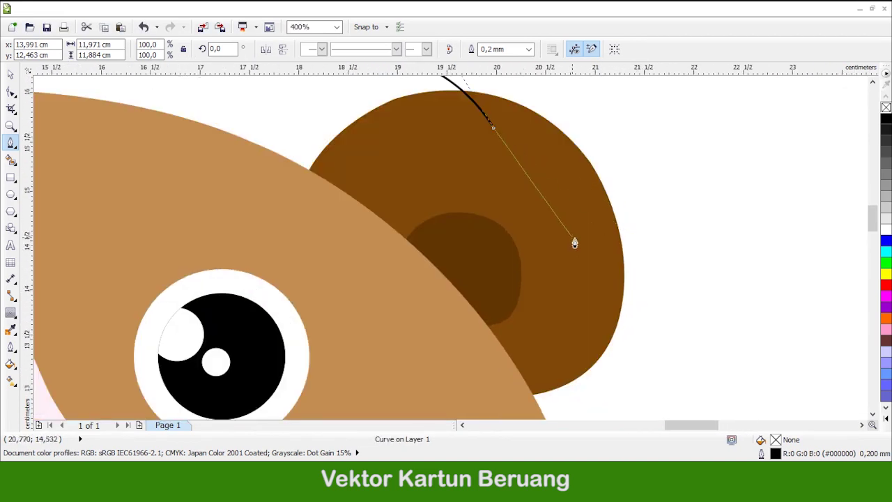
pyautogui.click(593, 323)
pyautogui.scroll(-2, 592, 322)
pyautogui.scroll(2, 597, 285)
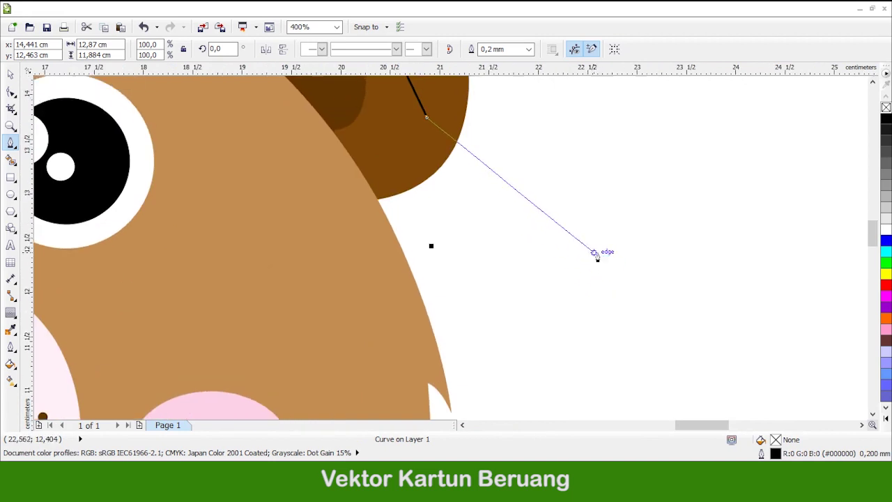
# Add two outward bulges with a corner between them along the outline's right side
pyautogui.moveTo(600, 283); pyautogui.dragTo(614, 352)
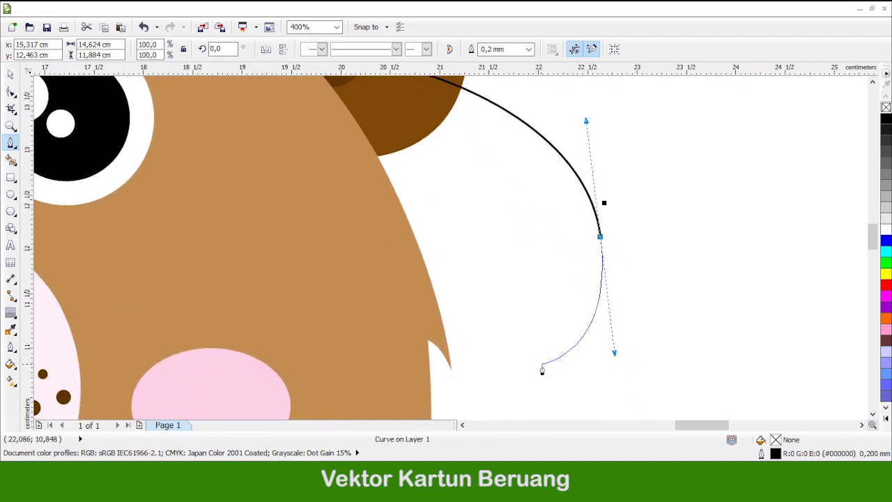
pyautogui.click(497, 381)
pyautogui.scroll(-2, 497, 380)
pyautogui.scroll(2, 558, 300)
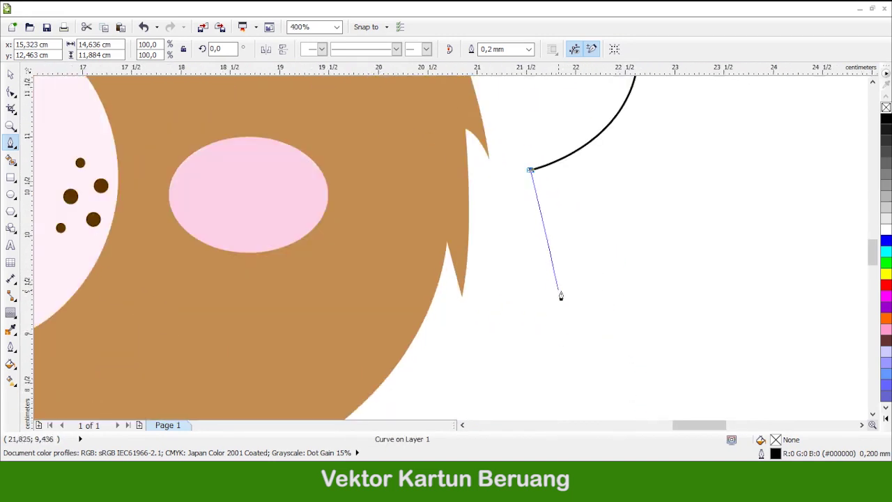
pyautogui.scroll(-1, 572, 286)
pyautogui.moveTo(562, 270); pyautogui.dragTo(485, 349)
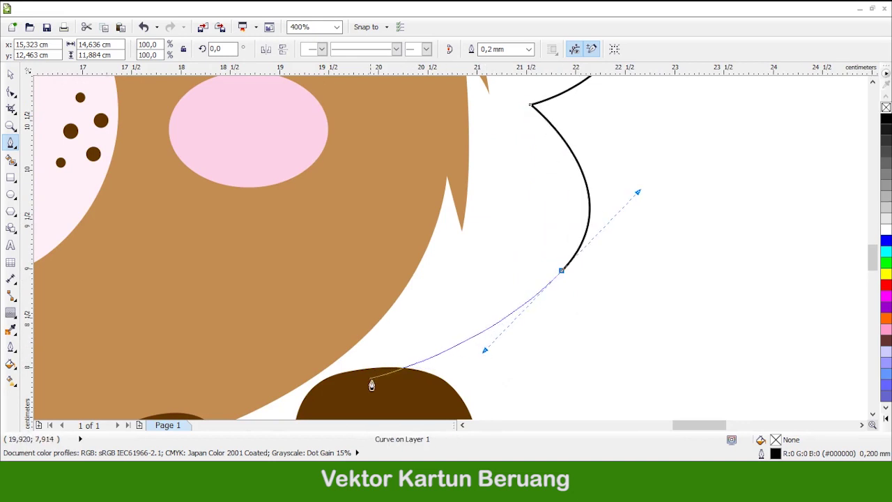
# Run the outline across the BEAR letters and close it at its starting point, about 14.6 by 13.5 cm overall
pyautogui.scroll(-3, 406, 339)
pyautogui.hscroll(-3, 327, 308)
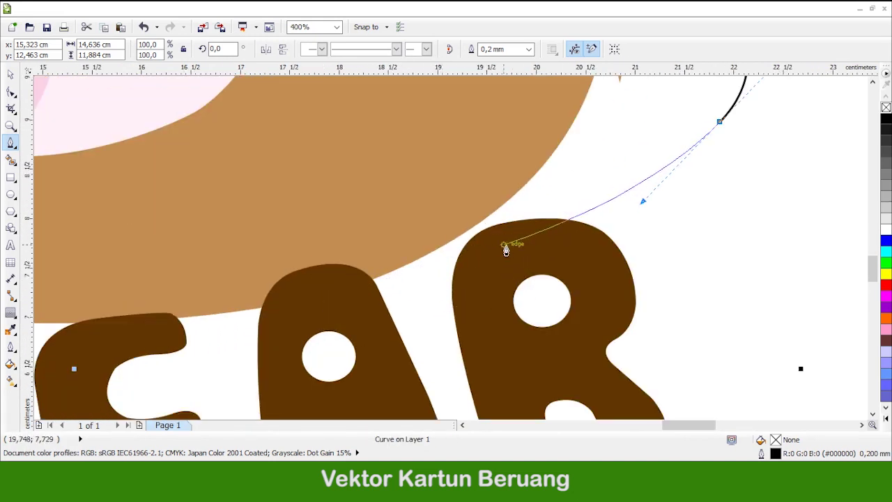
pyautogui.click(483, 255)
pyautogui.scroll(-1, 507, 245)
pyautogui.scroll(1, 349, 329)
pyautogui.click(256, 352)
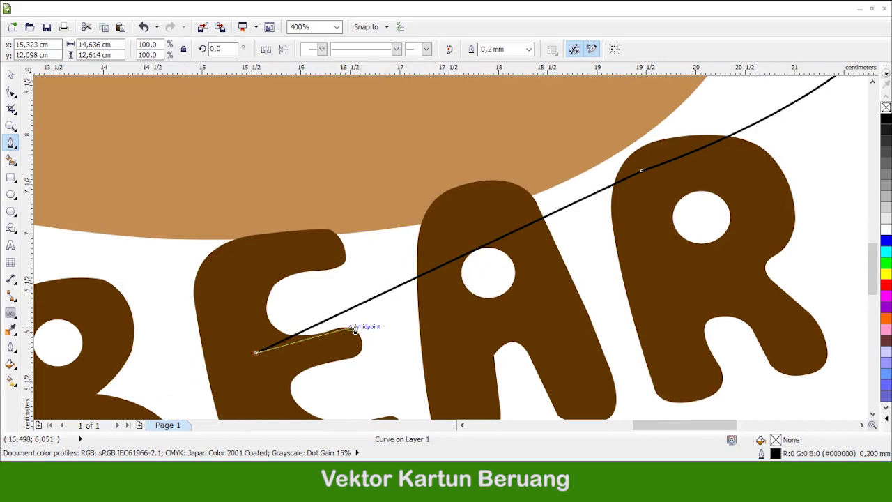
pyautogui.scroll(-1, 481, 292)
pyautogui.scroll(1, 320, 338)
pyautogui.hscroll(-2, 321, 341)
pyautogui.click(346, 371)
pyautogui.moveTo(170, 218); pyautogui.dragTo(66, 380)
pyautogui.scroll(-2, 486, 272)
pyautogui.scroll(1, 426, 203)
# Draw a closed, curved band about 5.8 by 1.2 cm with the Pen tool inside the outline, above the head
pyautogui.scroll(-2, 427, 203)
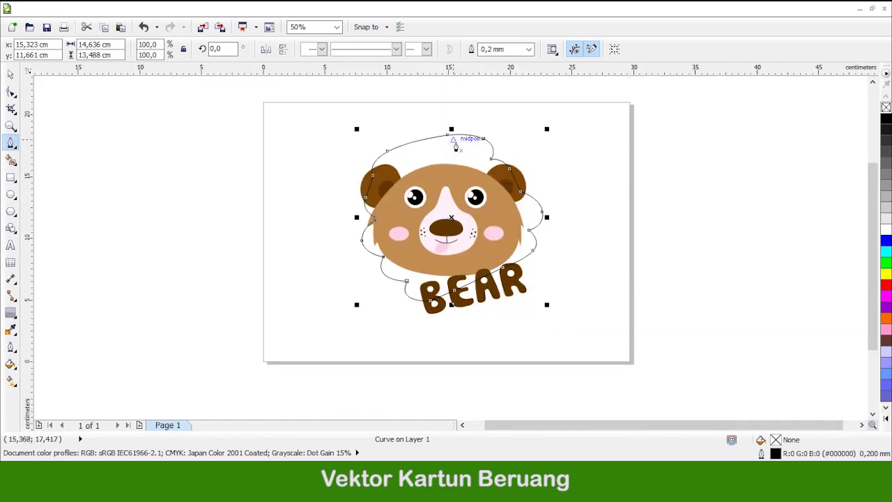
pyautogui.scroll(3, 537, 183)
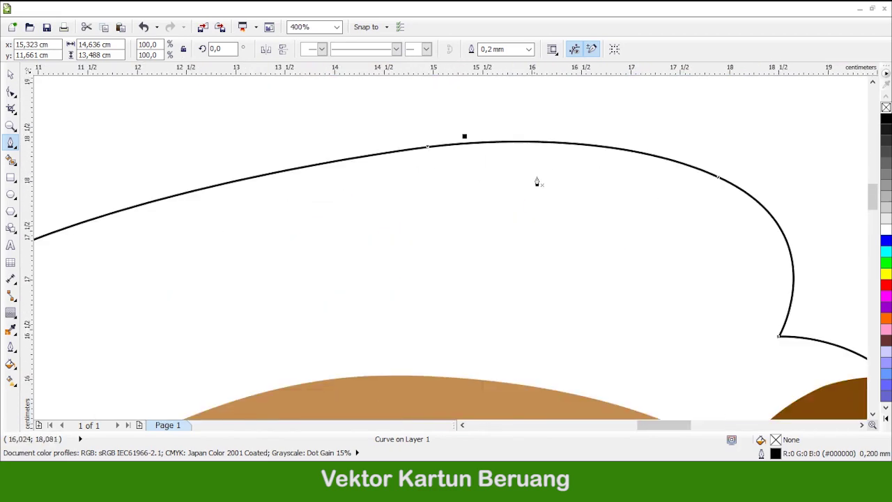
pyautogui.click(252, 286)
pyautogui.moveTo(232, 231); pyautogui.dragTo(250, 225)
pyautogui.moveTo(347, 183); pyautogui.dragTo(347, 183)
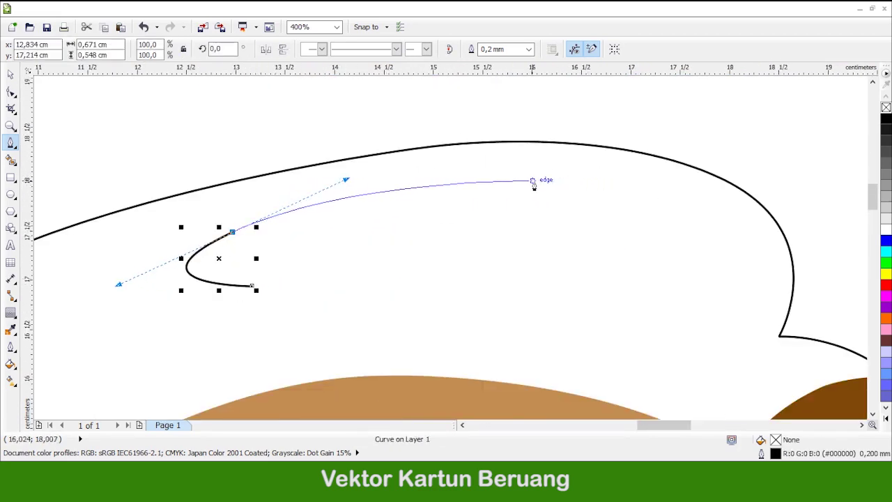
pyautogui.click(524, 180)
pyautogui.moveTo(736, 233); pyautogui.dragTo(803, 282)
pyautogui.scroll(-1, 730, 254)
pyautogui.click(700, 259)
pyautogui.moveTo(592, 235); pyautogui.dragTo(511, 213)
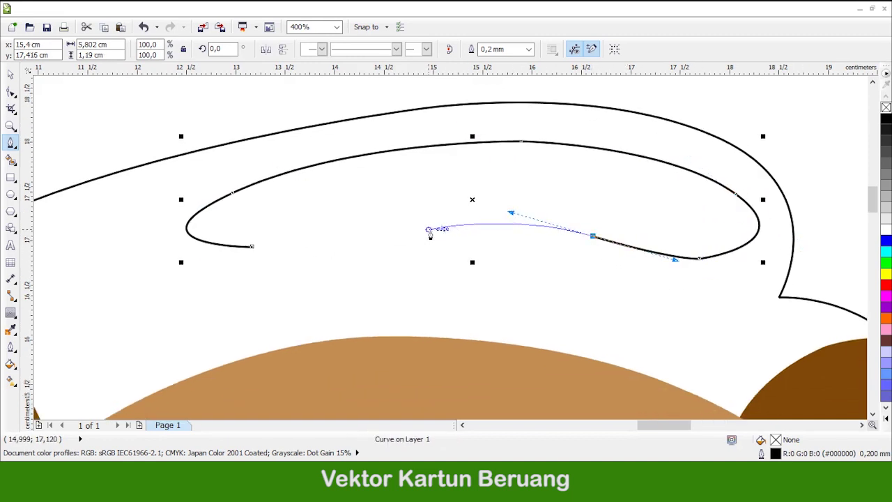
pyautogui.click(253, 247)
# Smooth the lower edge of the curved band by adjusting its node handles
pyautogui.click(10, 91)
pyautogui.click(593, 249)
pyautogui.moveTo(511, 225)
pyautogui.mouseDown()
pyautogui.moveTo(507, 233)
pyautogui.moveTo(532, 241)
pyautogui.moveTo(526, 234)
pyautogui.mouseUp()
pyautogui.moveTo(699, 271); pyautogui.dragTo(683, 271)
pyautogui.scroll(1, 745, 299)
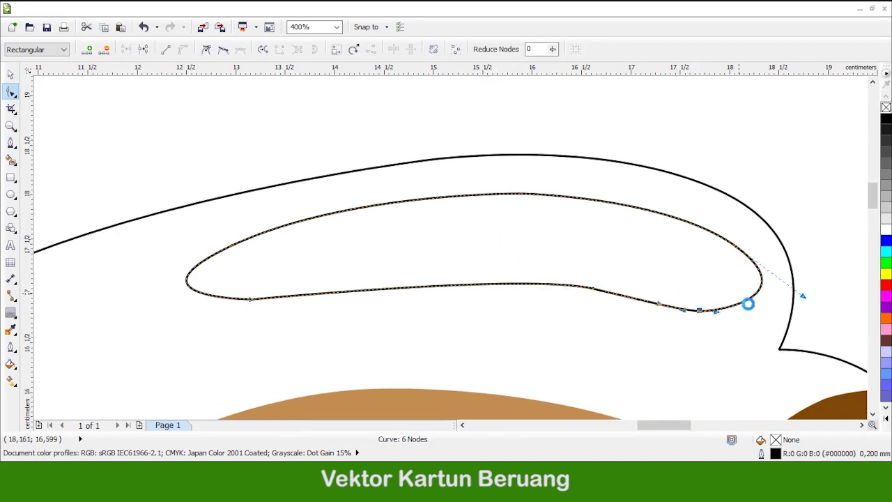
pyautogui.moveTo(657, 305); pyautogui.dragTo(546, 305)
pyautogui.scroll(-2, 607, 318)
pyautogui.scroll(-1, 613, 233)
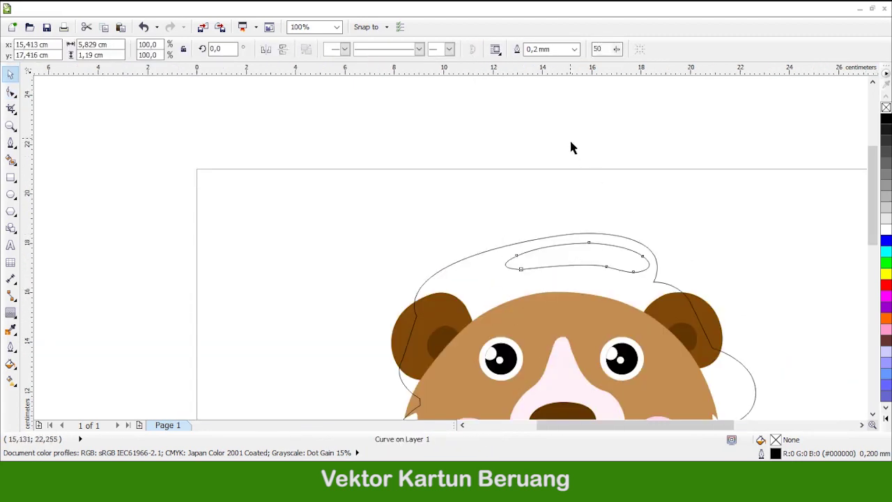
pyautogui.click(572, 156)
# Fill the large cloud-like outline around the bear's head with orange-yellow #F5B105
pyautogui.scroll(-2, 473, 166)
pyautogui.scroll(2, 497, 208)
pyautogui.click(630, 235)
pyautogui.scroll(-1, 547, 178)
pyautogui.scroll(1, 590, 223)
pyautogui.scroll(-1, 574, 216)
pyautogui.doubleClick(773, 437)
pyautogui.moveTo(765, 296); pyautogui.dragTo(761, 290)
pyautogui.click(707, 167)
pyautogui.click(761, 296)
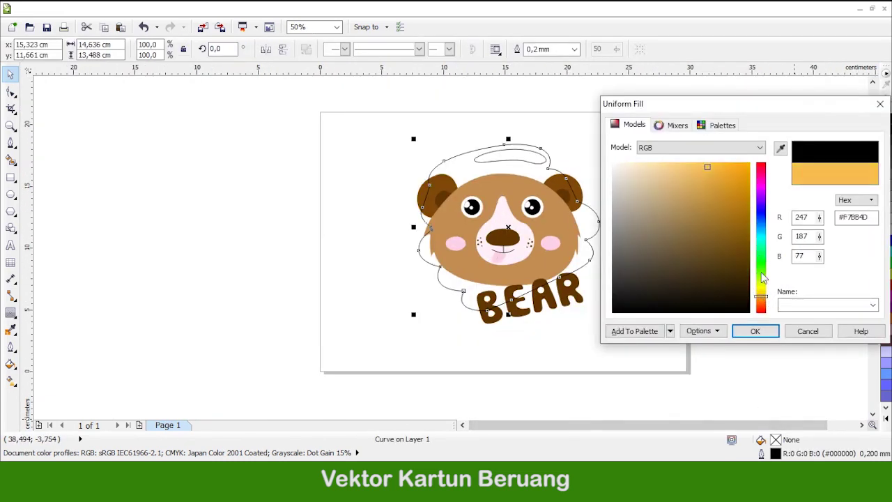
pyautogui.click(734, 177)
pyautogui.click(743, 164)
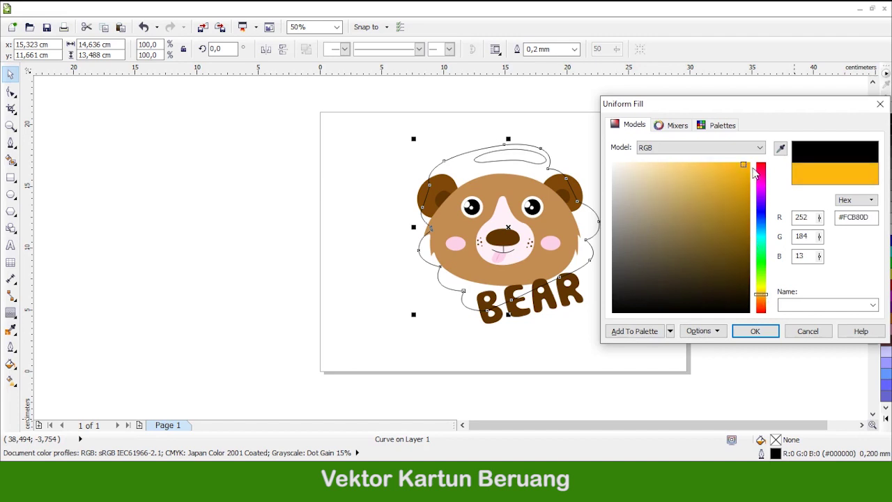
pyautogui.click(755, 332)
# Fill the curved highlight band with yellow, remove the outlines of band and cloud shape, and group the two
pyautogui.click(546, 161)
pyautogui.click(885, 274)
pyautogui.rightClick(886, 107)
pyautogui.keyDown('shift'); pyautogui.click(550, 184); pyautogui.keyUp('shift')
pyautogui.rightClick(885, 107)
pyautogui.click(306, 49)
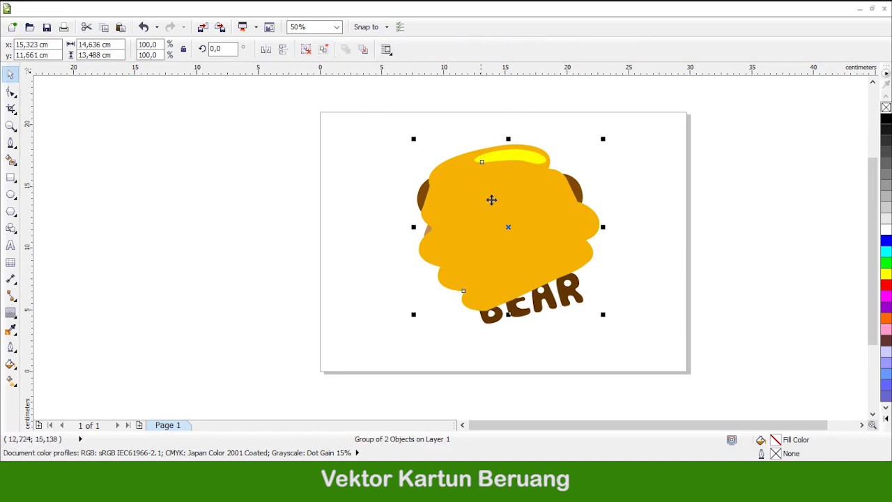
# Send the grouped cloud shape and highlight band behind the bear and the BEAR lettering
pyautogui.click(154, 9)
pyautogui.moveTo(171, 75)
pyautogui.click(370, 186)
pyautogui.click(422, 197)
pyautogui.click(287, 213)
pyautogui.scroll(-1, 555, 194)
pyautogui.scroll(1, 555, 194)
pyautogui.scroll(1, 538, 198)
pyautogui.scroll(-1, 537, 206)
pyautogui.scroll(1, 538, 247)
pyautogui.scroll(-2, 527, 222)
pyautogui.scroll(2, 524, 220)
pyautogui.scroll(-2, 524, 223)
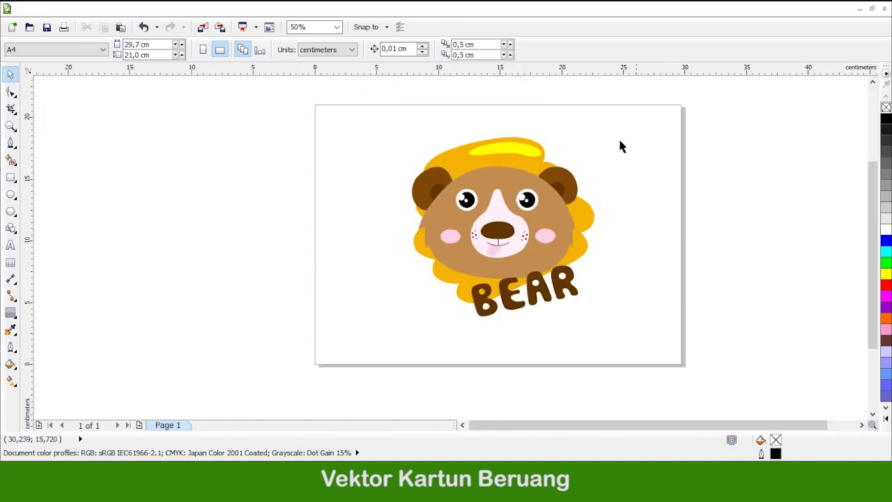
# Draw a closed, slanted bee body with a narrower head end, using the Pen tool beside the bear's ear on the page's blank area
pyautogui.scroll(2, 579, 258)
pyautogui.press('F5')
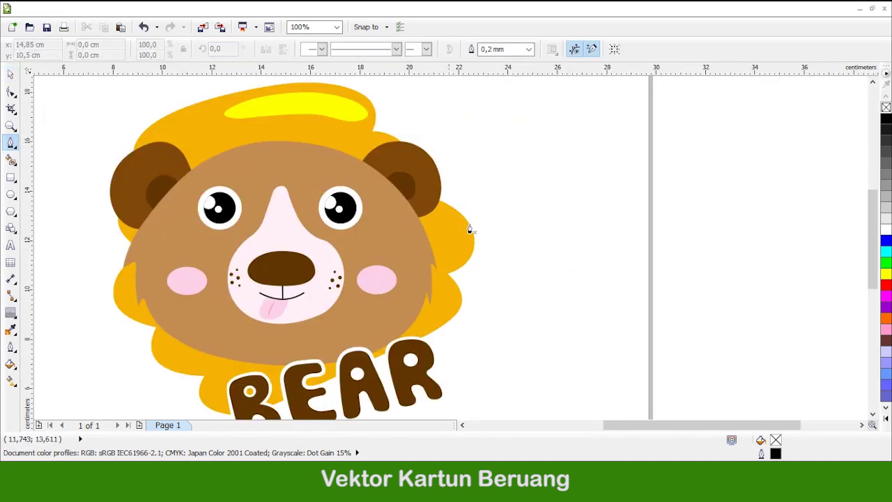
pyautogui.scroll(2, 595, 241)
pyautogui.scroll(1, 596, 242)
pyautogui.scroll(1, 418, 307)
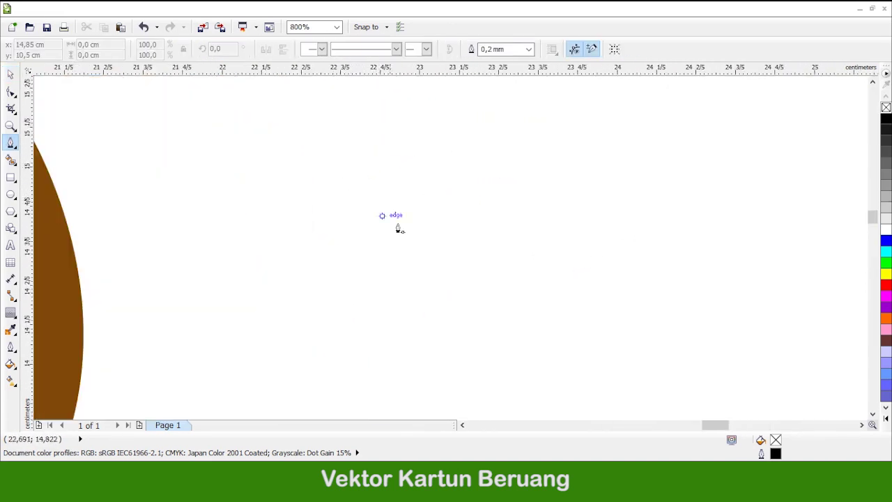
pyautogui.moveTo(390, 126); pyautogui.dragTo(389, 127)
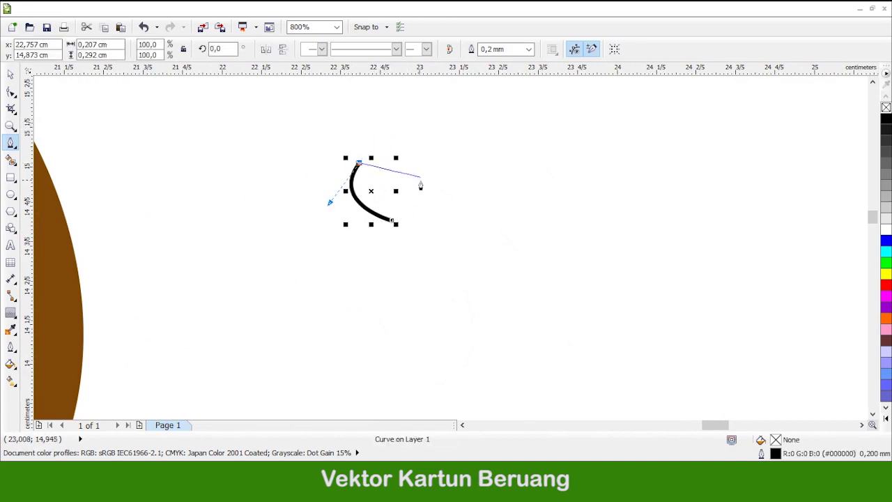
pyautogui.hotkey('ctrl', 'z')
pyautogui.moveTo(368, 146); pyautogui.dragTo(388, 156)
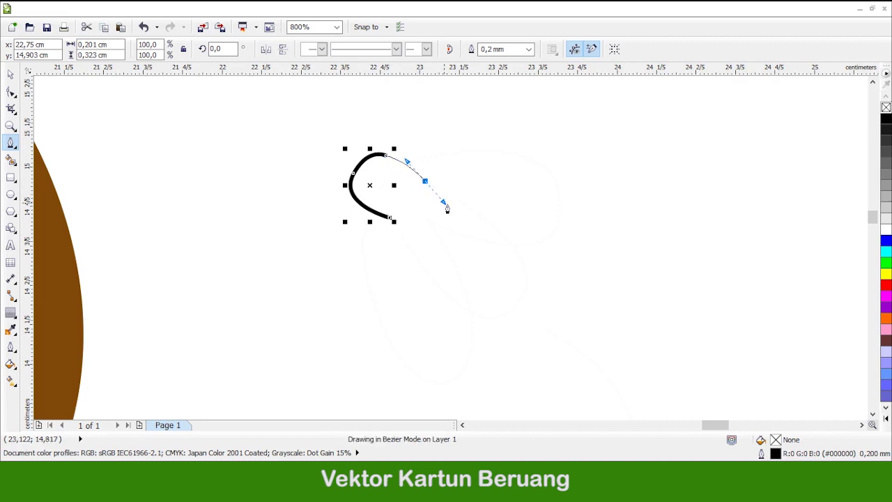
pyautogui.moveTo(446, 209); pyautogui.dragTo(446, 202)
pyautogui.moveTo(524, 294); pyautogui.dragTo(502, 344)
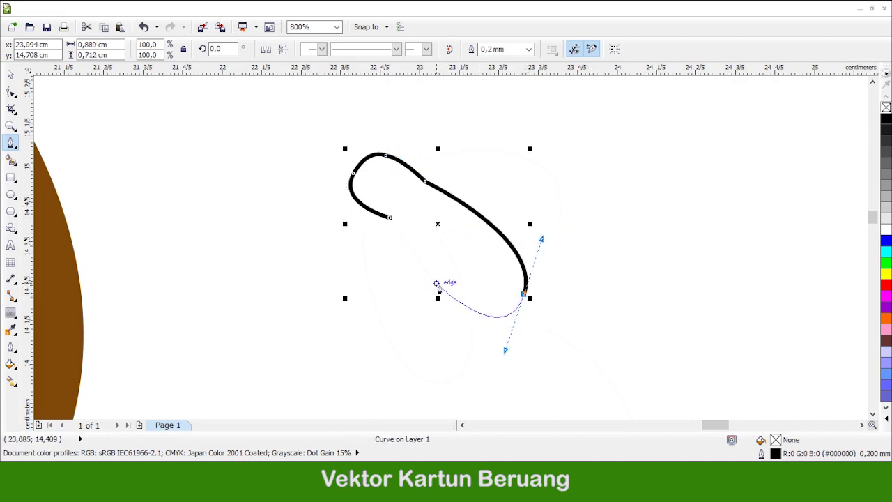
pyautogui.click(437, 285)
pyautogui.moveTo(391, 217); pyautogui.dragTo(394, 230)
# Remove the extra node on the bee body's lower edge and smooth that curve, leaving a body about 0.9 by 0.8 cm
pyautogui.click(10, 92)
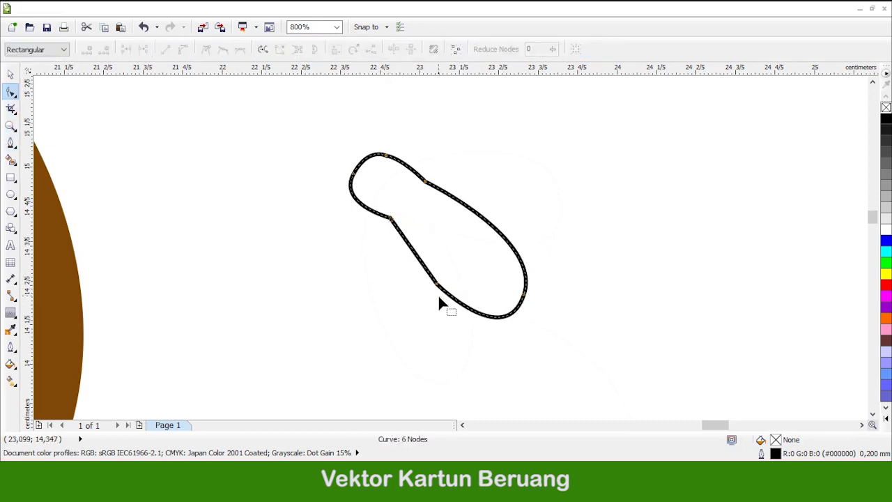
pyautogui.scroll(3, 439, 293)
pyautogui.doubleClick(437, 339)
pyautogui.moveTo(527, 358); pyautogui.dragTo(491, 363)
pyautogui.scroll(-2, 491, 363)
pyautogui.scroll(2, 451, 314)
# Draw the upper wing's outline across the bee body with the Pen tool, about 1 cm wide, ending in an inner corner
pyautogui.press('F5')
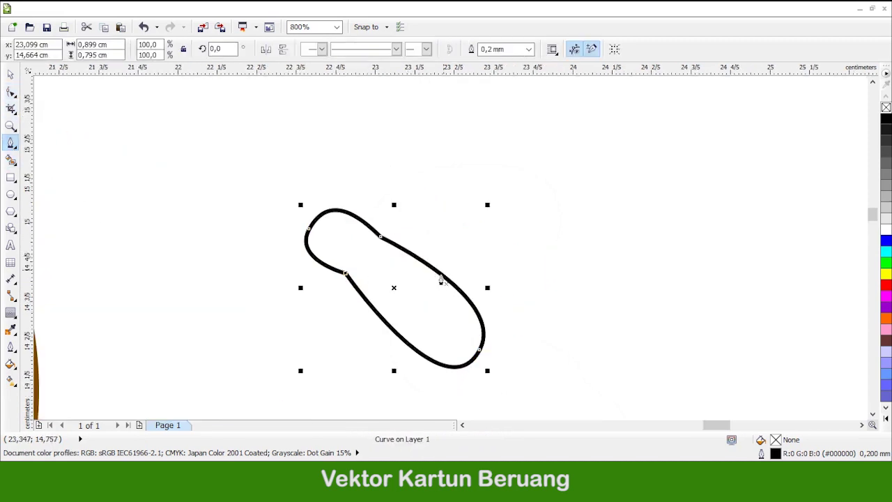
pyautogui.click(319, 312)
pyautogui.moveTo(388, 212); pyautogui.dragTo(473, 197)
pyautogui.moveTo(515, 264); pyautogui.dragTo(511, 353)
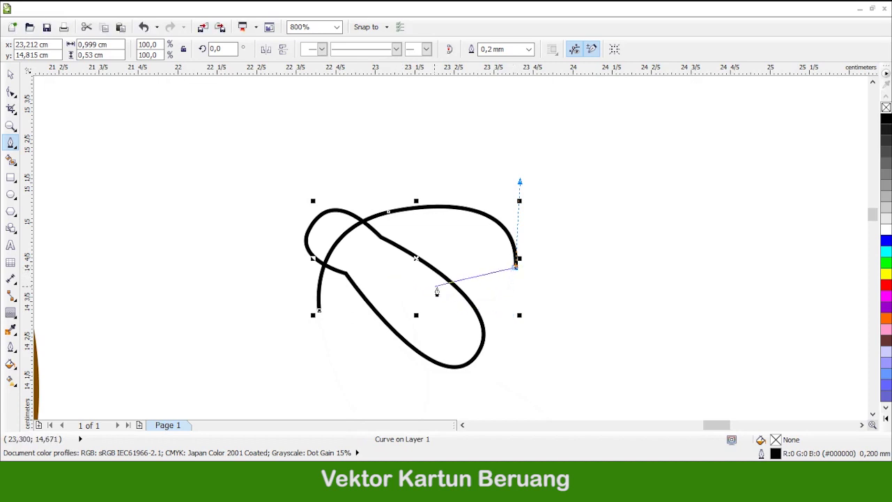
pyautogui.moveTo(444, 298); pyautogui.dragTo(356, 287)
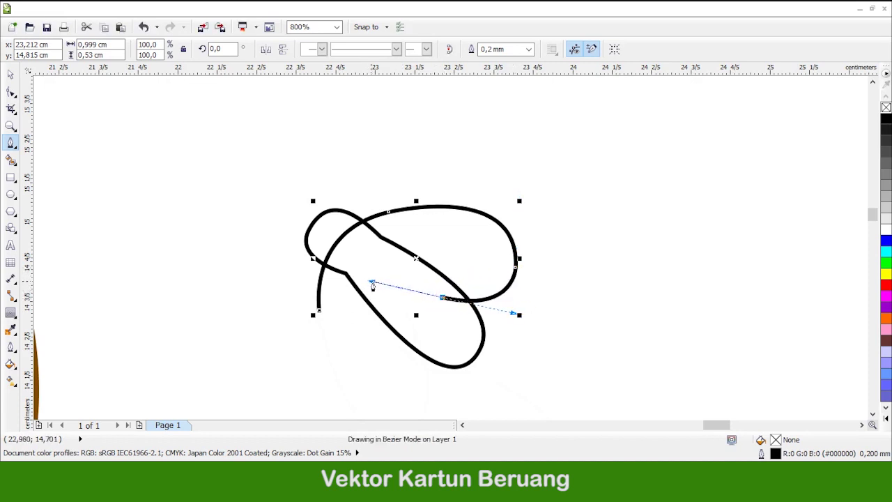
pyautogui.scroll(-3, 398, 279)
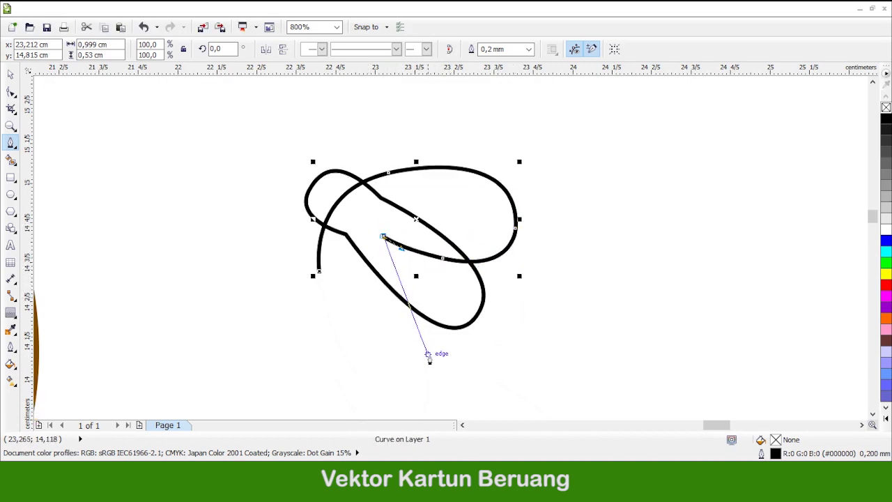
# Continue the outline around the lower wing and close it, about 1.0 by 1.2 cm overall
pyautogui.scroll(-1, 427, 359)
pyautogui.moveTo(428, 340); pyautogui.dragTo(425, 358)
pyautogui.moveTo(425, 410); pyautogui.dragTo(425, 401)
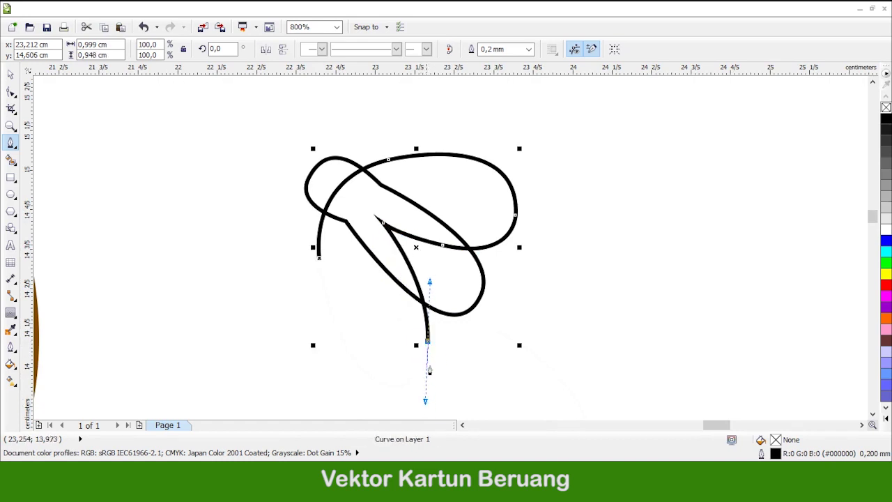
pyautogui.moveTo(358, 364); pyautogui.dragTo(293, 310)
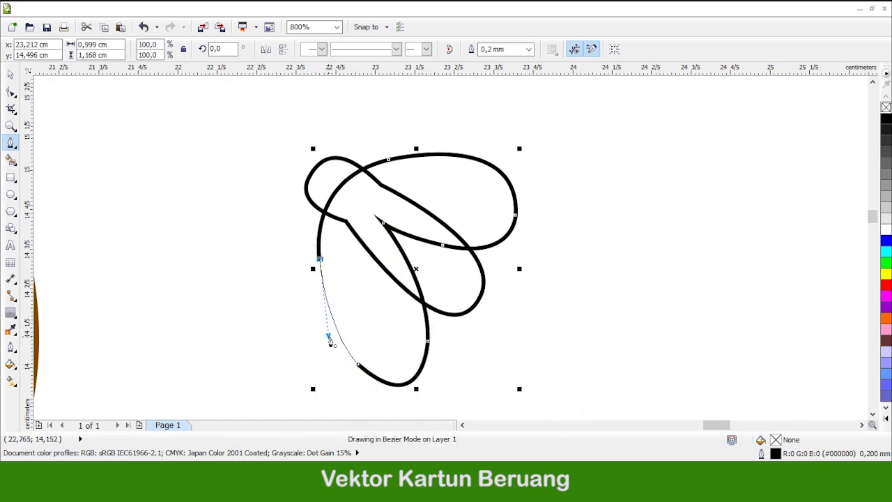
pyautogui.moveTo(331, 340); pyautogui.dragTo(328, 344)
pyautogui.scroll(-1, 322, 357)
pyautogui.click(10, 75)
pyautogui.scroll(-1, 448, 227)
pyautogui.scroll(2, 453, 332)
pyautogui.scroll(-2, 466, 258)
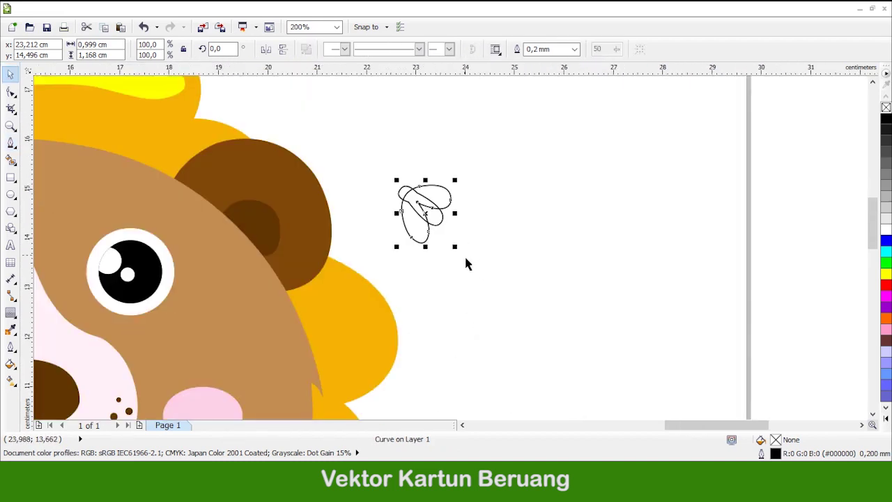
# Draw the upper part of the bee's flight trail with connected three-point curves, an arc running into a small loop
pyautogui.scroll(1, 467, 264)
pyautogui.click(11, 142)
pyautogui.click(65, 241)
pyautogui.scroll(-1, 478, 223)
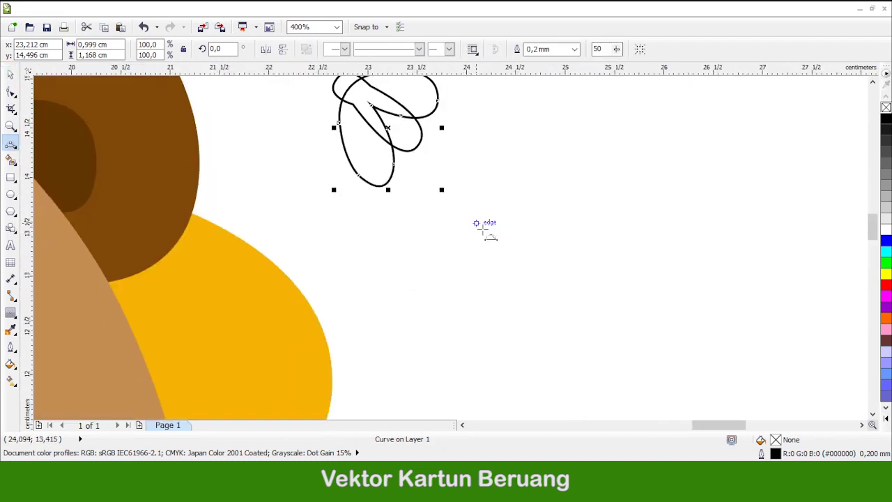
pyautogui.scroll(1, 477, 223)
pyautogui.moveTo(412, 130); pyautogui.dragTo(508, 277)
pyautogui.click(491, 196)
pyautogui.scroll(-1, 491, 202)
pyautogui.moveTo(508, 225); pyautogui.dragTo(448, 326)
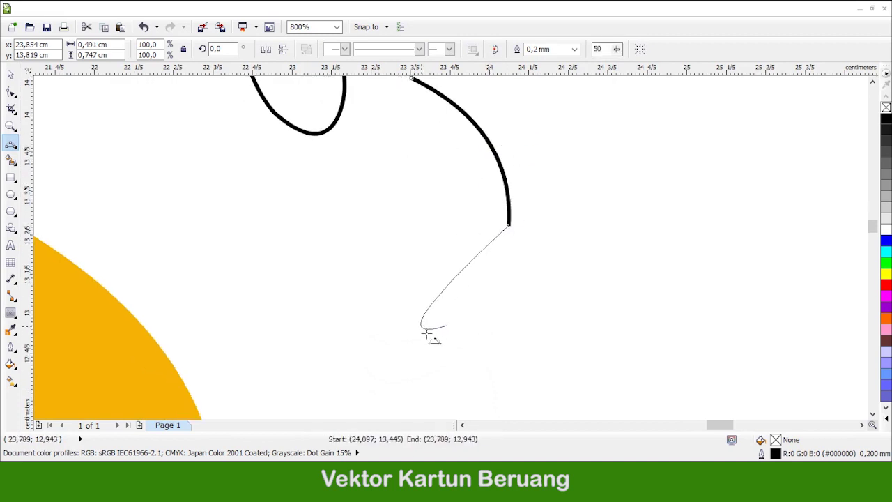
pyautogui.click(490, 297)
pyautogui.scroll(-1, 414, 302)
pyautogui.scroll(1, 396, 298)
pyautogui.moveTo(502, 273); pyautogui.dragTo(335, 266)
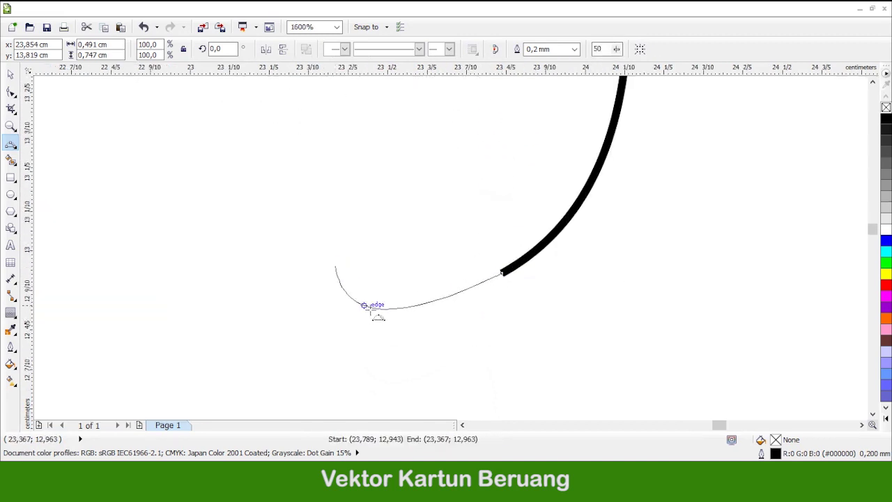
pyautogui.moveTo(374, 308); pyautogui.dragTo(375, 309)
pyautogui.moveTo(366, 219); pyautogui.dragTo(351, 223)
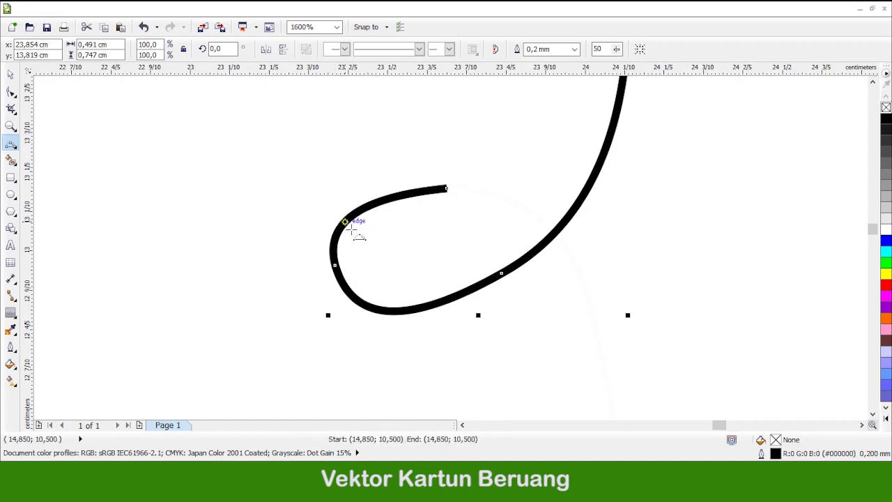
pyautogui.scroll(-1, 451, 183)
pyautogui.moveTo(591, 271); pyautogui.dragTo(586, 265)
pyautogui.click(534, 193)
# Extend the flight trail down from the loop and curve it back toward the cloud shape, about 1.9 by 3.2 cm overall
pyautogui.scroll(-2, 535, 181)
pyautogui.scroll(-1, 543, 183)
pyautogui.scroll(1, 546, 159)
pyautogui.moveTo(541, 153); pyautogui.dragTo(569, 249)
pyautogui.click(557, 335)
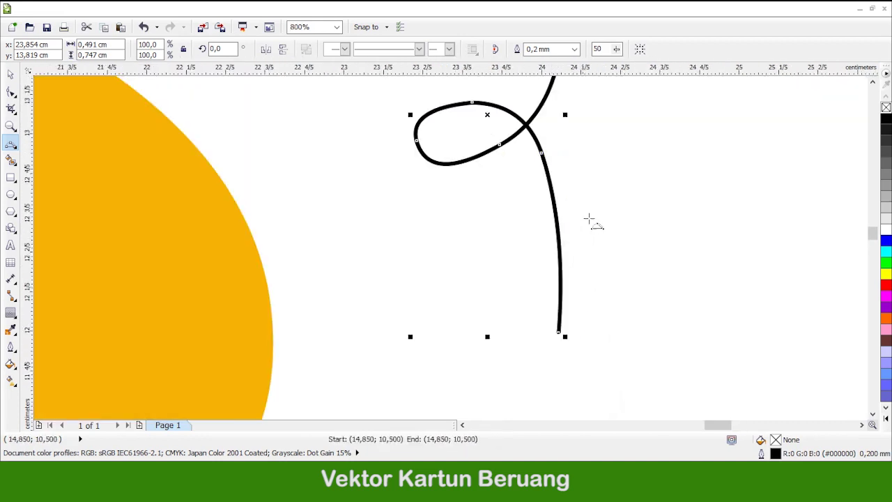
pyautogui.scroll(-1, 558, 279)
pyautogui.moveTo(425, 286); pyautogui.dragTo(530, 279)
pyautogui.click(568, 256)
pyautogui.scroll(1, 568, 254)
# Smooth the flight trail's lower bend by adjusting a node handle and removing the extra node below the loop
pyautogui.press('F10')
pyautogui.scroll(1, 616, 238)
pyautogui.click(594, 257)
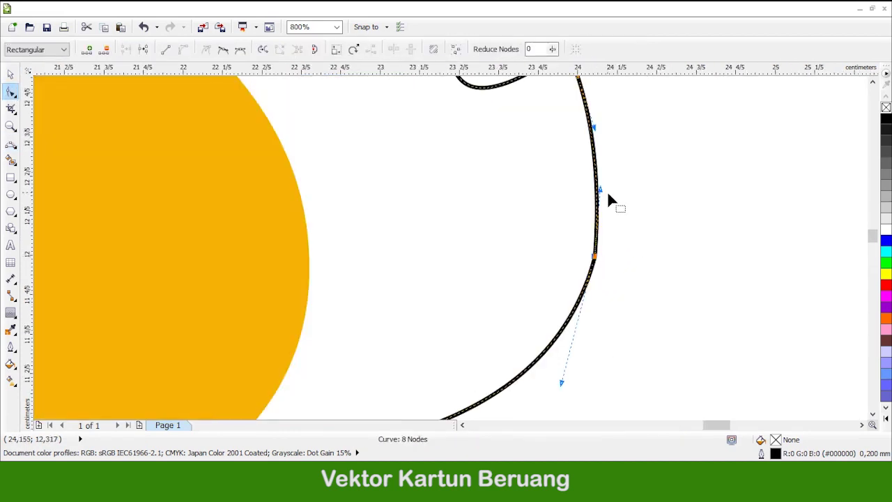
pyautogui.moveTo(610, 174); pyautogui.dragTo(611, 174)
pyautogui.scroll(3, 629, 191)
pyautogui.doubleClick(578, 222)
pyautogui.scroll(-3, 604, 267)
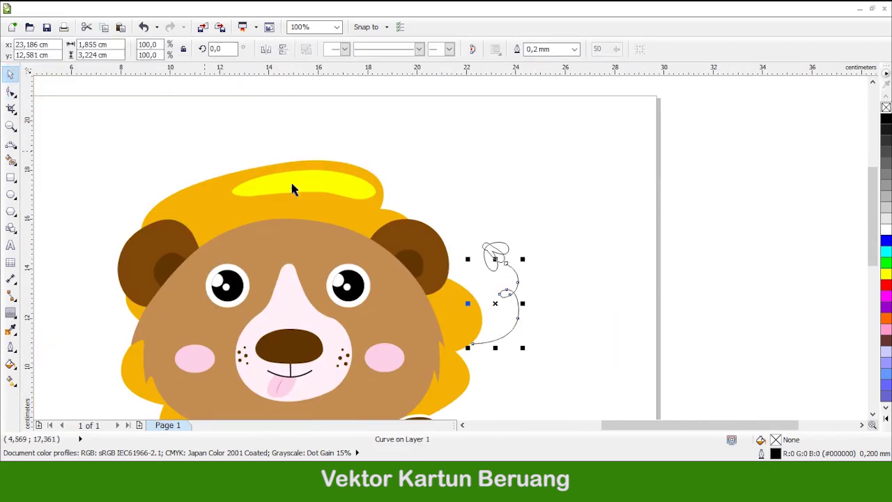
# Fill the bee's body with black
pyautogui.click(11, 75)
pyautogui.scroll(-1, 706, 255)
pyautogui.scroll(3, 575, 245)
pyautogui.click(886, 119)
pyautogui.scroll(-2, 593, 216)
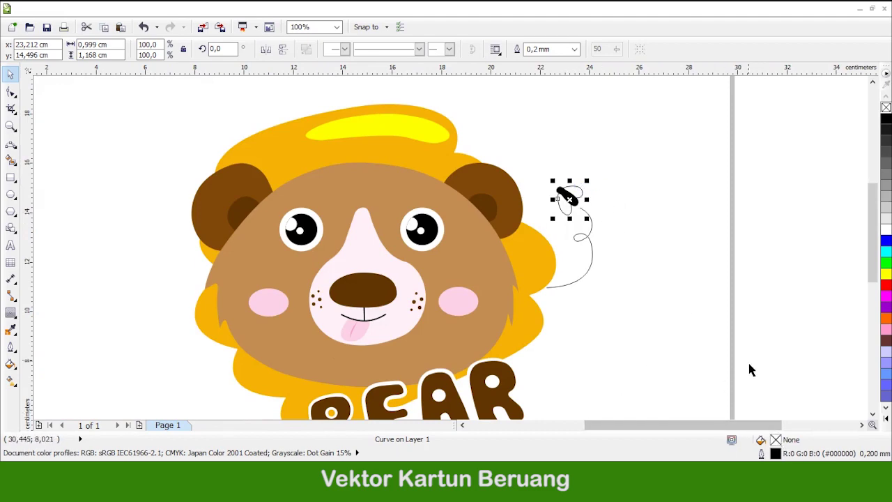
# Fill the bee's wings with the orange-yellow #F5B105 sampled from the cloud shape
pyautogui.doubleClick(775, 441)
pyautogui.click(780, 147)
pyautogui.click(304, 138)
pyautogui.click(755, 331)
pyautogui.scroll(3, 586, 190)
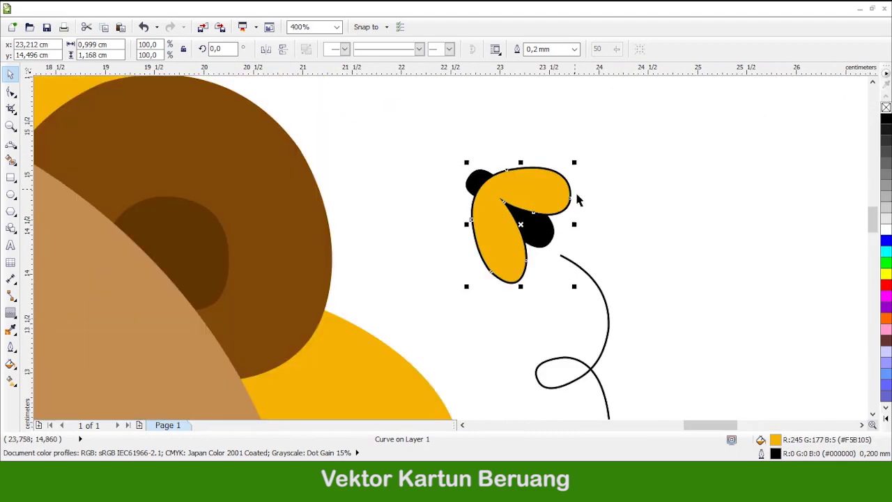
# Remove the outline from the bee's wings and give them a uniform transparency of 25
pyautogui.click(12, 331)
pyautogui.click(60, 396)
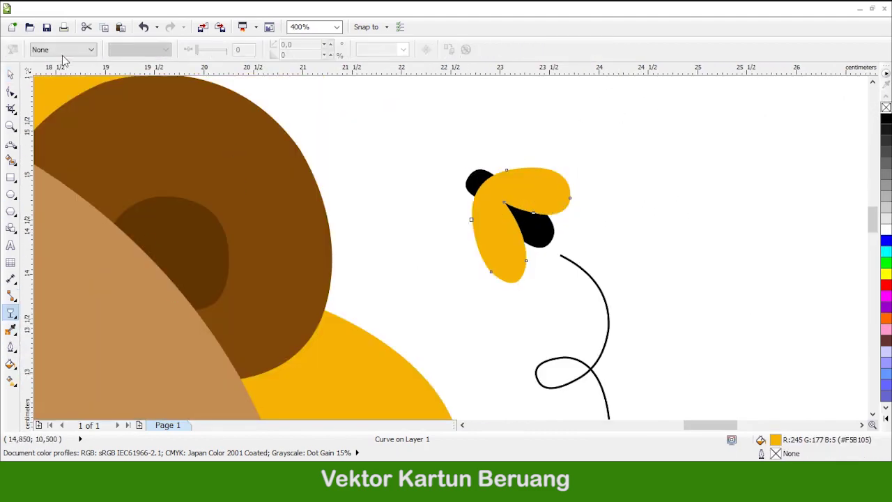
pyautogui.click(63, 49)
pyautogui.click(55, 68)
pyautogui.moveTo(207, 52); pyautogui.dragTo(246, 56)
pyautogui.scroll(-2, 573, 199)
pyautogui.scroll(1, 574, 202)
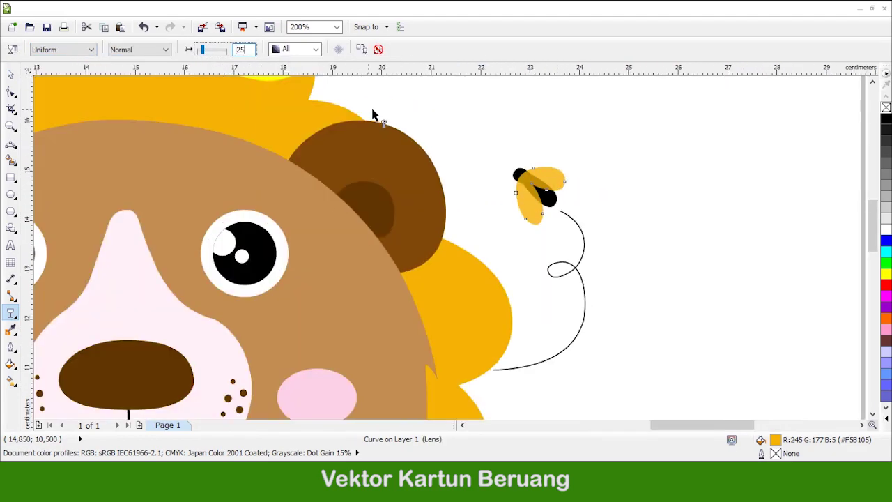
pyautogui.press('Return')
pyautogui.scroll(-1, 556, 212)
pyautogui.scroll(2, 554, 209)
pyautogui.scroll(-1, 513, 209)
pyautogui.click(10, 75)
pyautogui.click(575, 198)
pyautogui.scroll(-1, 574, 199)
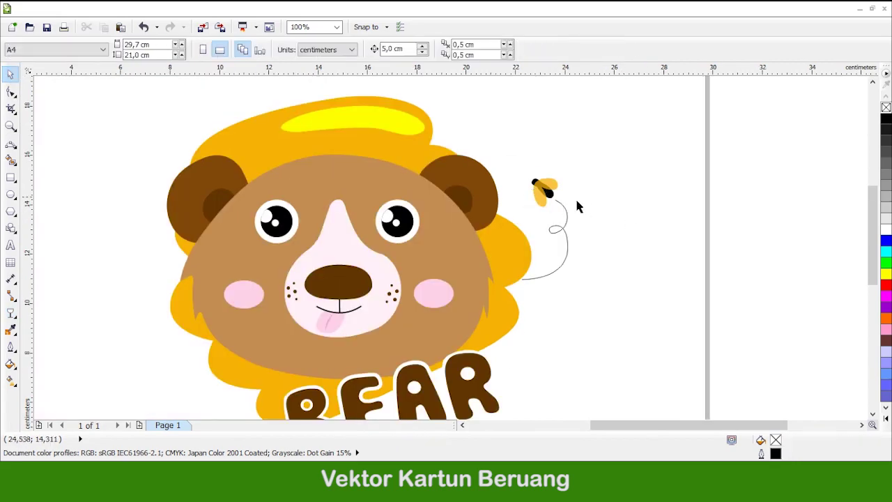
# Set the flight trail's outline width to 0.5 mm and apply its outline pen settings
pyautogui.scroll(2, 577, 206)
pyautogui.click(560, 224)
pyautogui.click(574, 49)
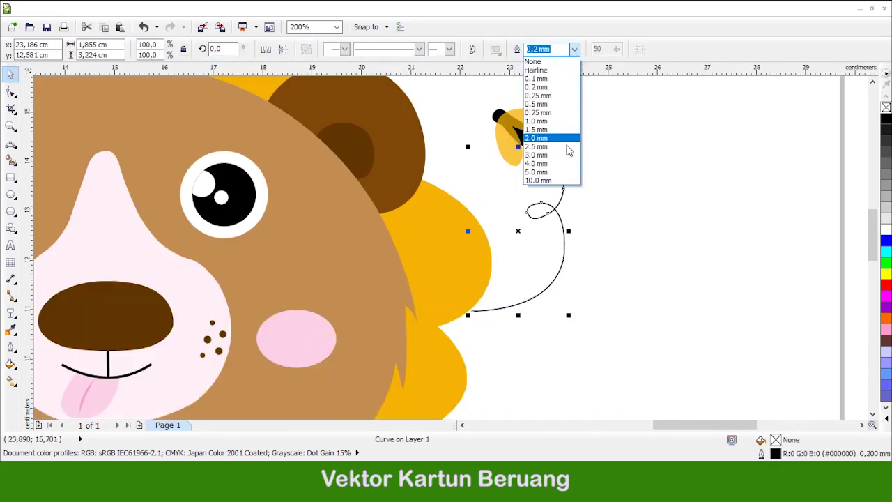
pyautogui.click(537, 104)
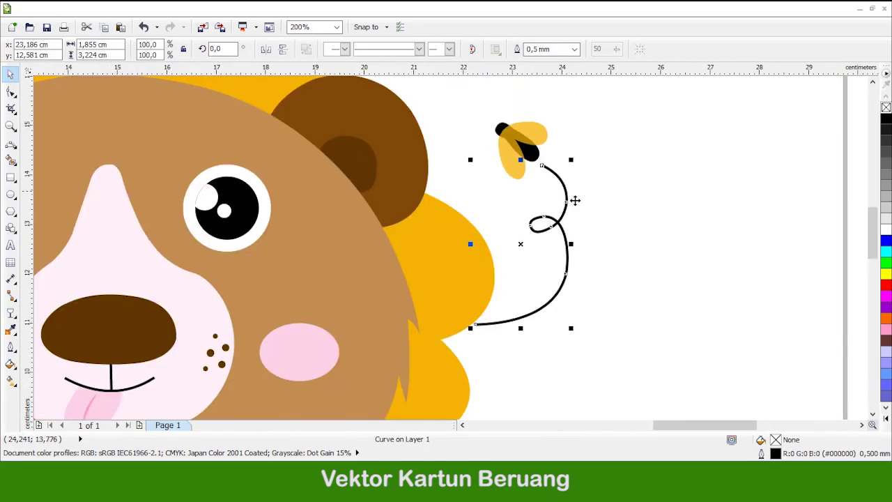
pyautogui.scroll(2, 547, 200)
pyautogui.scroll(-2, 547, 200)
pyautogui.scroll(2, 549, 187)
pyautogui.doubleClick(776, 454)
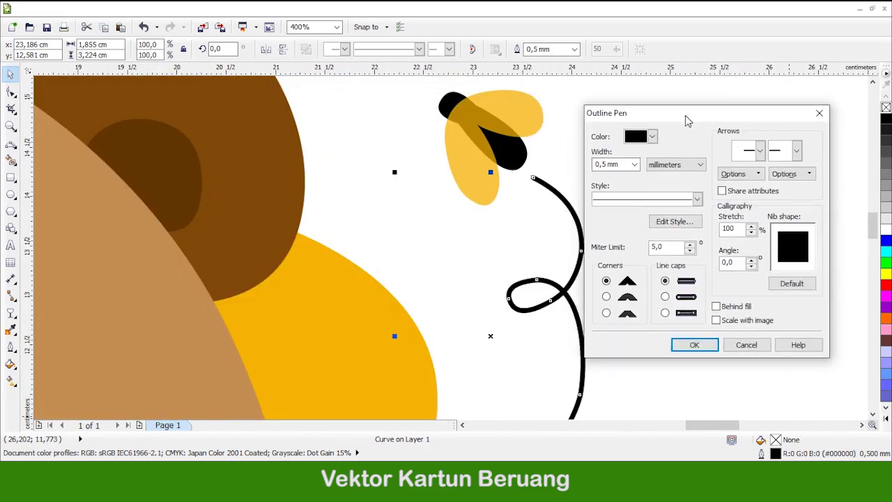
pyautogui.click(710, 331)
pyautogui.scroll(-5, 609, 239)
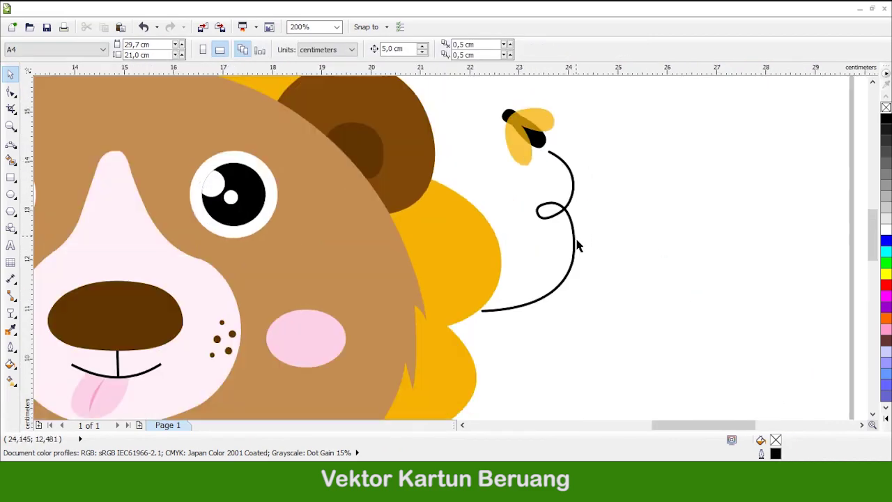
# Duplicate the bee with its flight trail and place a mirrored copy on the opposite side of the bear's head
pyautogui.scroll(1, 687, 218)
pyautogui.moveTo(689, 168); pyautogui.dragTo(572, 319)
pyautogui.hotkey('ctrl', 'c')
pyautogui.click(479, 256)
pyautogui.scroll(-1, 703, 237)
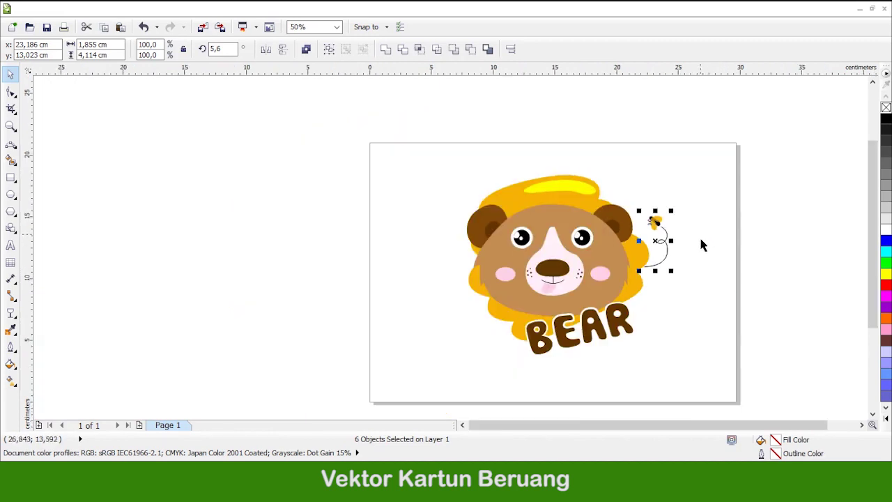
pyautogui.click(460, 259)
pyautogui.scroll(1, 595, 236)
pyautogui.moveTo(742, 265); pyautogui.dragTo(794, 270)
pyautogui.hotkey('ctrl', 'z')
# Enlarge the copied bee's flight trail to 137.9% and rotate it so its tail ends beside the cloud shape
pyautogui.click(280, 280)
pyautogui.moveTo(384, 372); pyautogui.dragTo(393, 331)
pyautogui.scroll(-1, 402, 267)
pyautogui.scroll(1, 354, 292)
pyautogui.scroll(1, 416, 285)
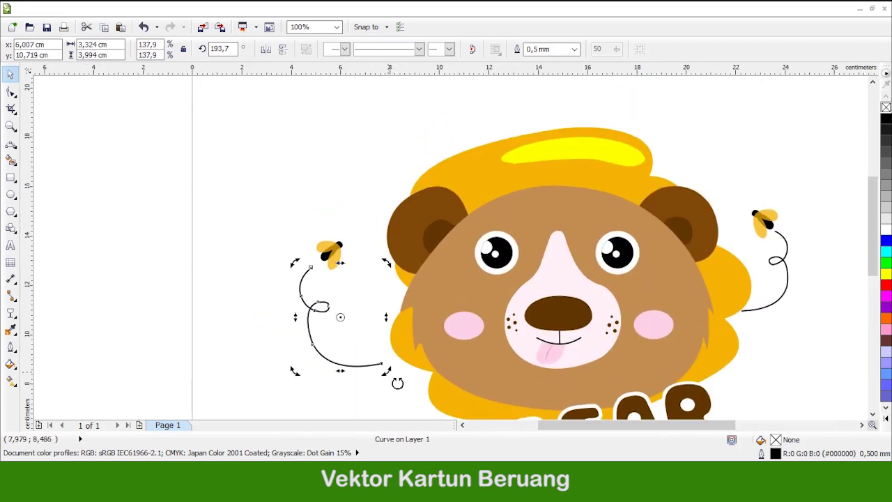
# Group the parts of the bee on the bear's left side and rotate the group to a steeper flight angle
pyautogui.press('Escape')
pyautogui.click(327, 252)
pyautogui.scroll(2, 330, 239)
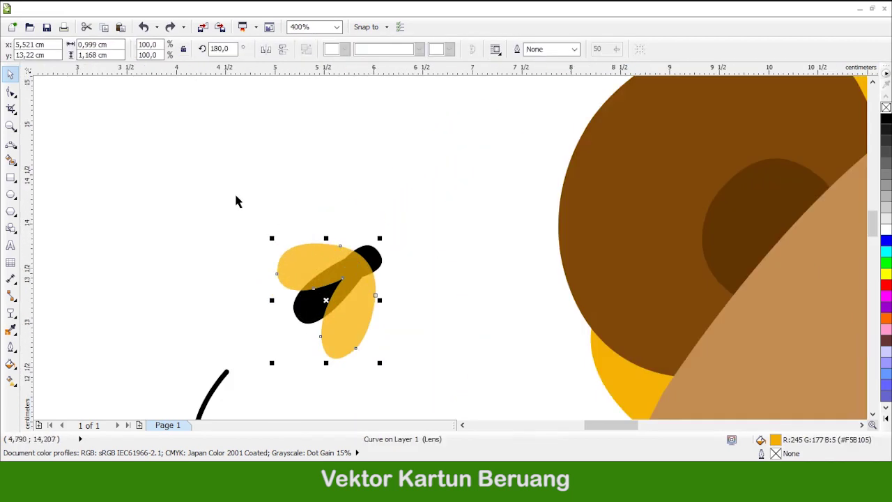
pyautogui.click(312, 48)
pyautogui.click(313, 48)
pyautogui.scroll(-1, 458, 214)
pyautogui.scroll(1, 431, 222)
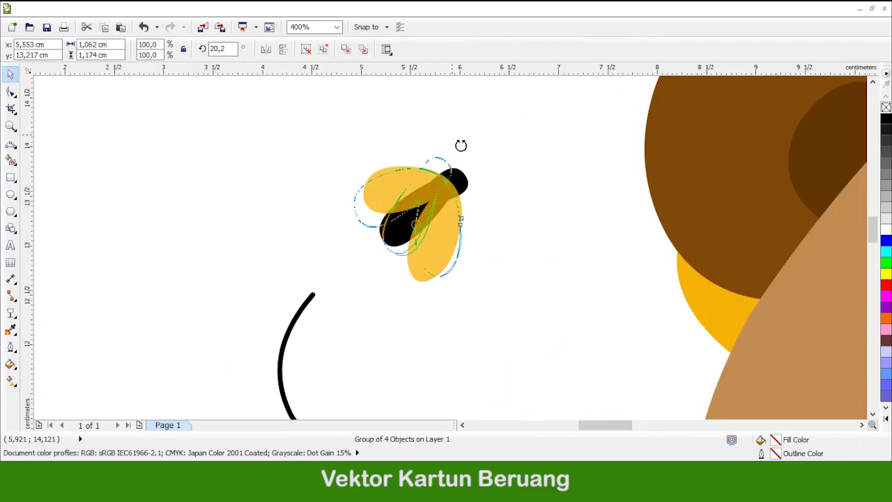
pyautogui.moveTo(460, 145); pyautogui.dragTo(465, 155)
pyautogui.scroll(-1, 470, 181)
pyautogui.scroll(-2, 437, 213)
pyautogui.press('Escape')
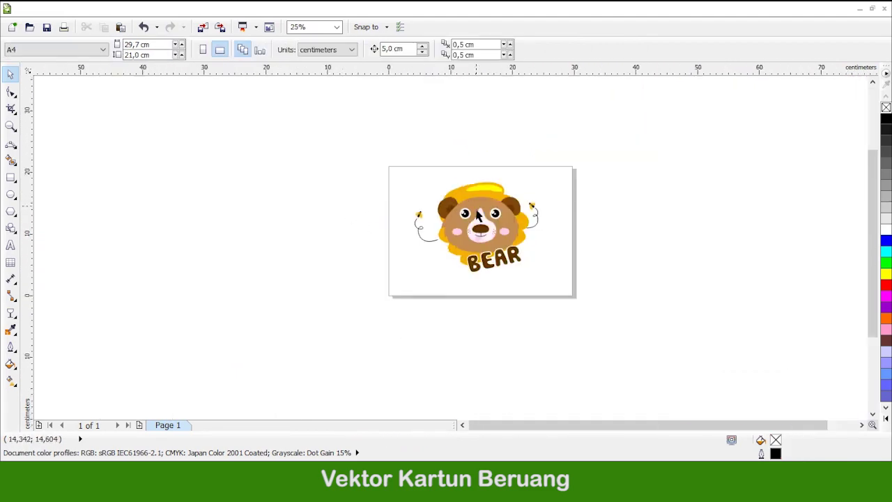
# Move the left flight trail so its tail reaches the cloud, and reposition the bee at the trail's upper end
pyautogui.scroll(1, 432, 241)
pyautogui.click(406, 305)
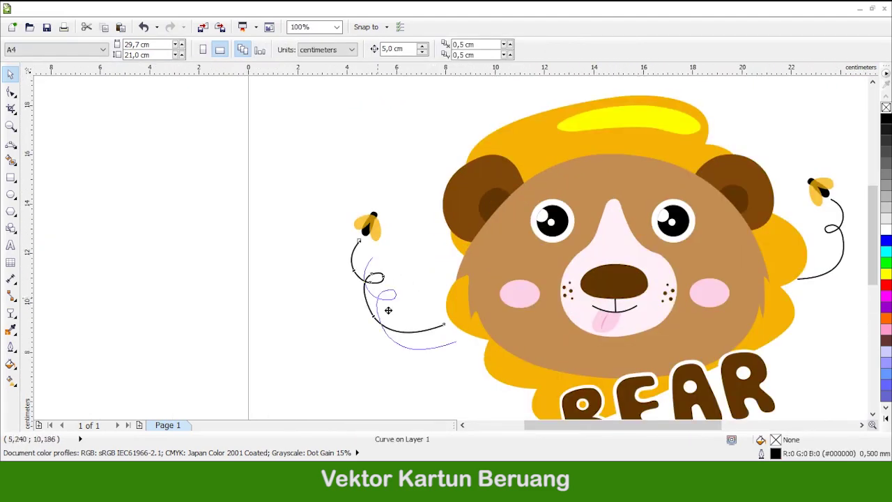
pyautogui.moveTo(425, 319)
pyautogui.mouseDown()
pyautogui.moveTo(368, 305)
pyautogui.moveTo(429, 312)
pyautogui.mouseUp()
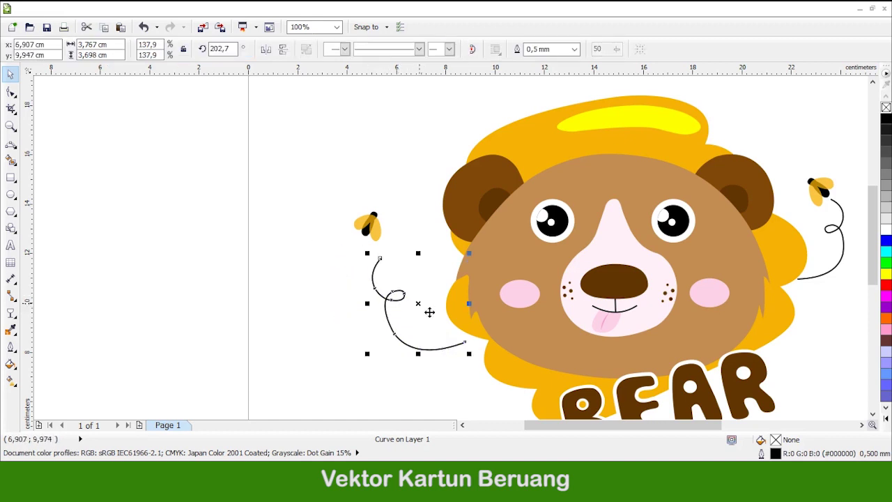
pyautogui.scroll(1, 377, 227)
pyautogui.moveTo(369, 230); pyautogui.dragTo(392, 265)
pyautogui.click(293, 246)
pyautogui.scroll(-2, 617, 207)
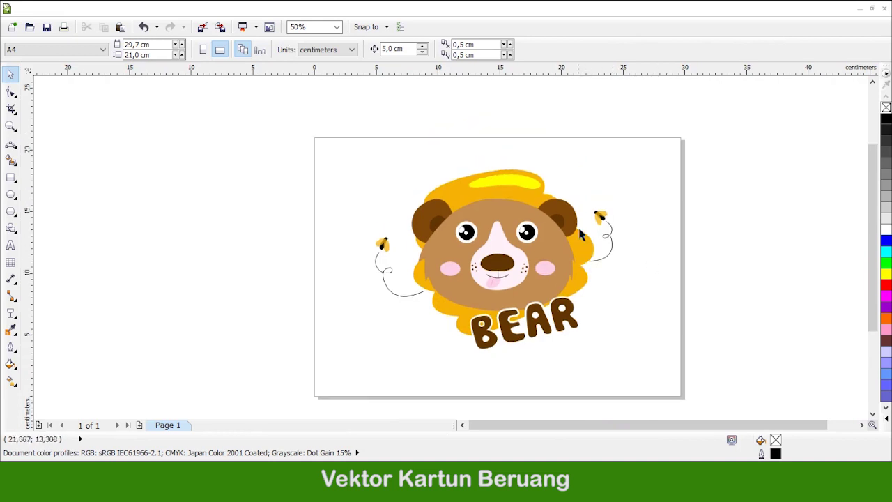
# Fill the outer contour around the BEAR lettering with the cloud's sampled orange #F5B105
pyautogui.scroll(-1, 480, 225)
pyautogui.scroll(1, 481, 225)
pyautogui.scroll(1, 467, 285)
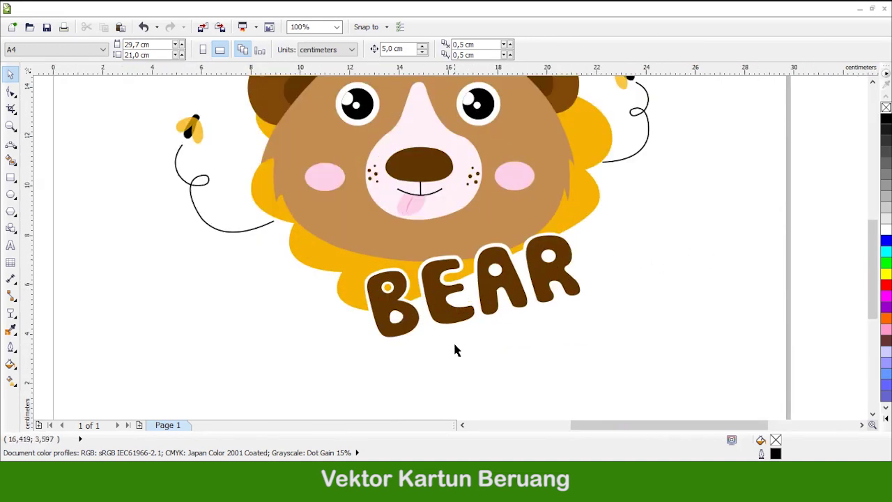
pyautogui.click(453, 341)
pyautogui.doubleClick(775, 439)
pyautogui.click(780, 149)
pyautogui.click(305, 252)
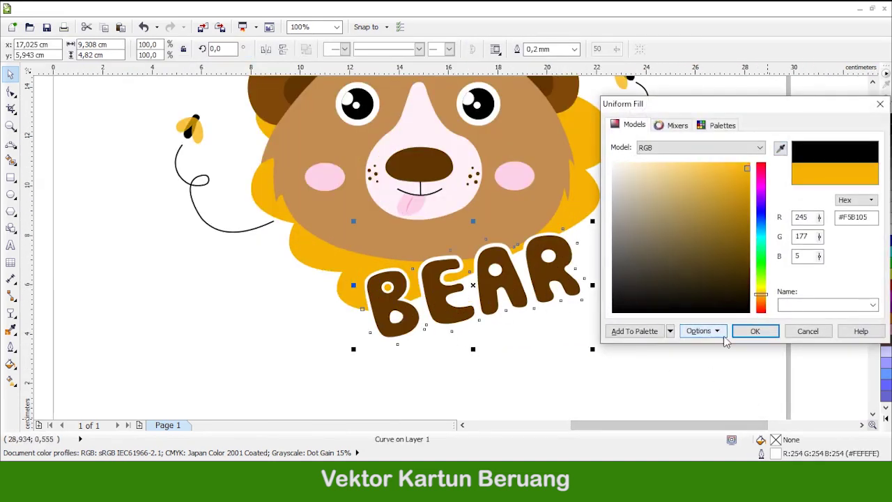
pyautogui.click(754, 331)
# Order the orange contour behind the BEAR lettering and its white border
pyautogui.scroll(-2, 555, 357)
pyautogui.scroll(2, 556, 341)
pyautogui.scroll(-1, 502, 279)
pyautogui.scroll(1, 498, 276)
pyautogui.click(154, 9)
pyautogui.moveTo(179, 73)
pyautogui.click(348, 192)
pyautogui.click(338, 264)
pyautogui.click(648, 244)
pyautogui.scroll(-1, 586, 300)
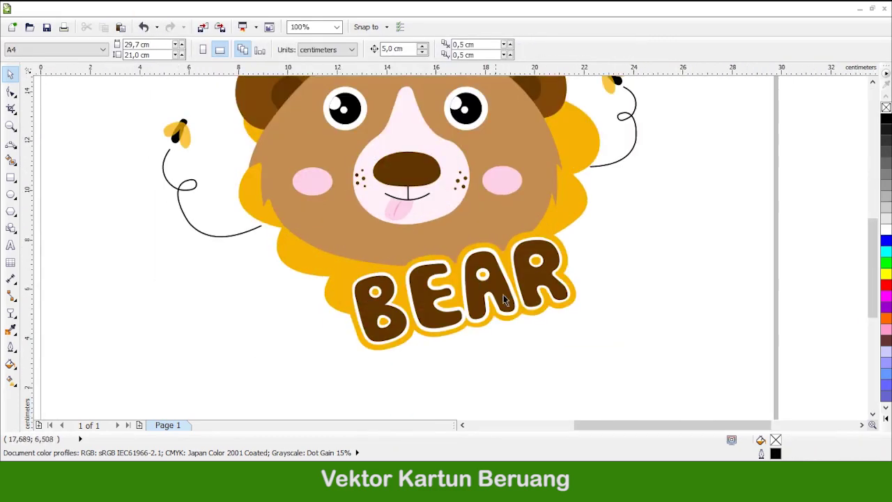
# Group the lettering's orange contour with the orange cloud shape
pyautogui.scroll(-1, 586, 294)
pyautogui.scroll(1, 584, 287)
pyautogui.scroll(-1, 540, 288)
pyautogui.scroll(1, 557, 306)
pyautogui.scroll(2, 518, 290)
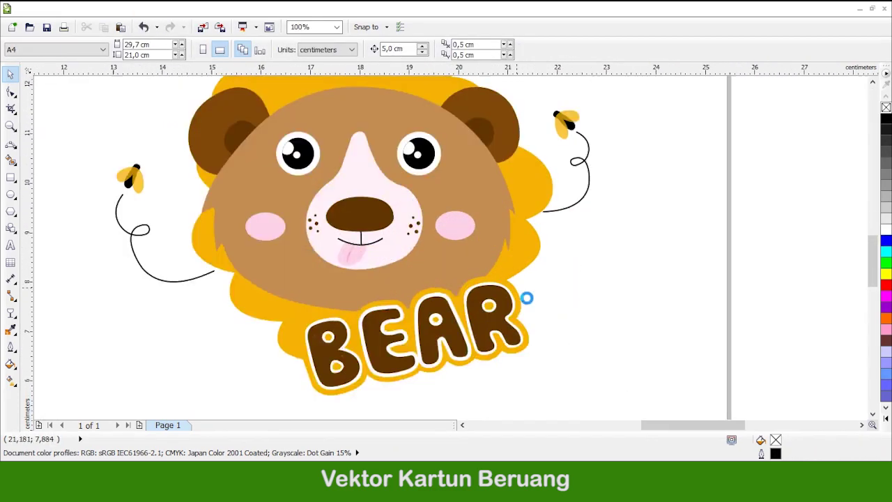
pyautogui.click(518, 294)
pyautogui.keyDown('shift'); pyautogui.click(543, 237); pyautogui.keyUp('shift')
pyautogui.scroll(-2, 545, 239)
pyautogui.scroll(2, 508, 145)
pyautogui.scroll(-2, 541, 169)
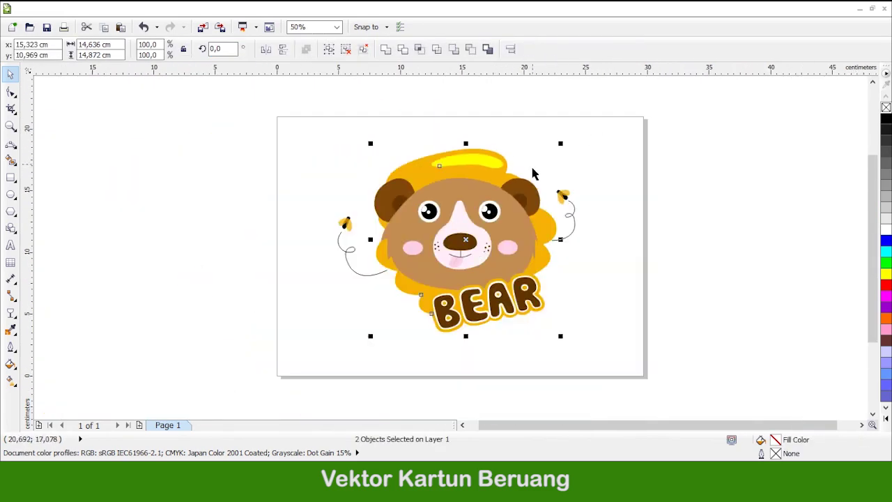
pyautogui.click(328, 49)
pyautogui.press('Escape')
# Try to restack the orange group so it lies behind the bear's ears and face
pyautogui.scroll(1, 542, 183)
pyautogui.click(494, 199)
pyautogui.scroll(-1, 457, 198)
pyautogui.click(154, 10)
pyautogui.moveTo(167, 72)
pyautogui.click(369, 188)
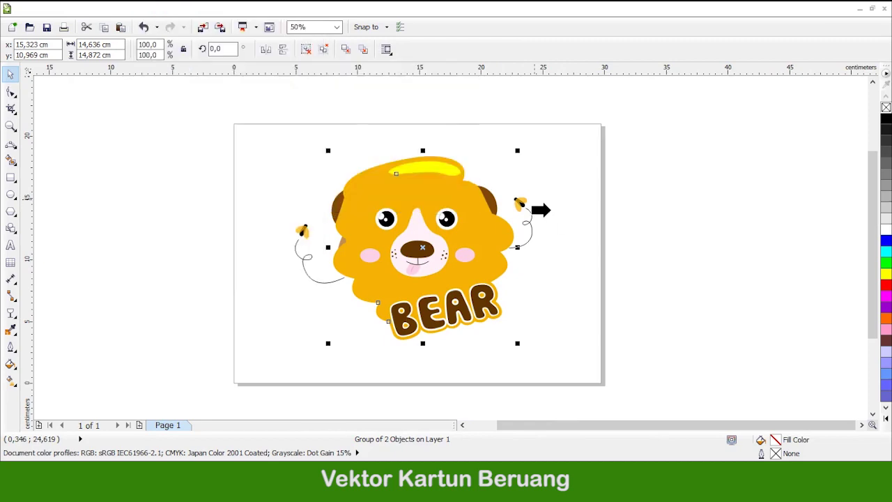
pyautogui.click(490, 200)
pyautogui.click(584, 204)
pyautogui.scroll(1, 323, 200)
pyautogui.click(354, 216)
pyautogui.click(159, 11)
pyautogui.moveTo(191, 73)
pyautogui.click(359, 173)
pyautogui.click(433, 160)
pyautogui.scroll(-1, 433, 160)
pyautogui.click(328, 143)
pyautogui.scroll(2, 561, 270)
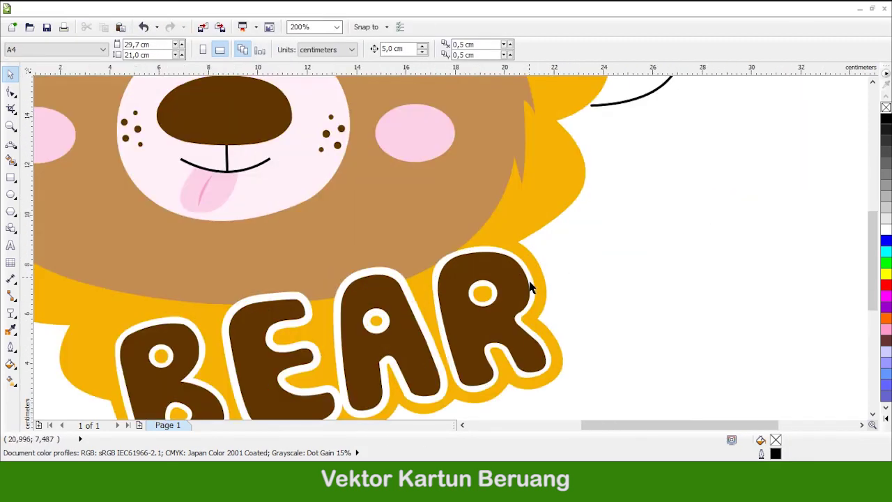
# Undo the grouping and restacking of the cloud and the lettering's contour
pyautogui.scroll(-1, 530, 286)
pyautogui.scroll(-1, 570, 278)
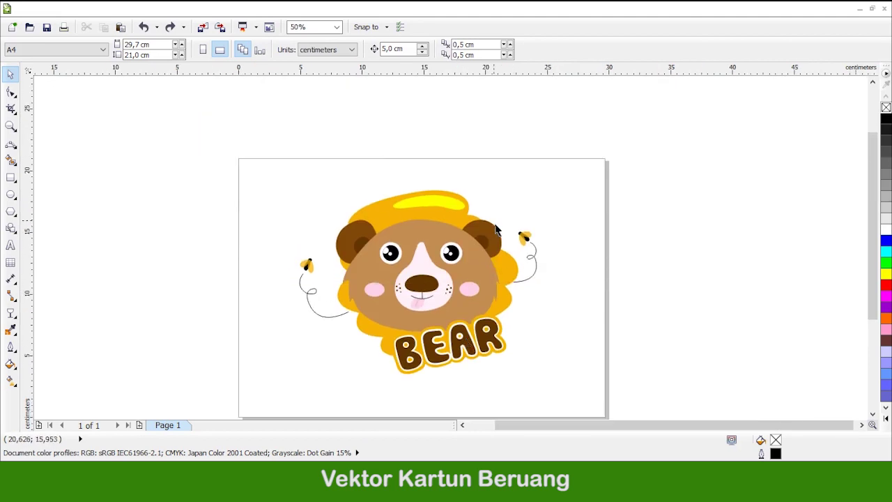
pyautogui.scroll(1, 474, 244)
pyautogui.scroll(1, 426, 159)
pyautogui.scroll(-1, 438, 237)
pyautogui.click(434, 213)
pyautogui.scroll(-2, 434, 213)
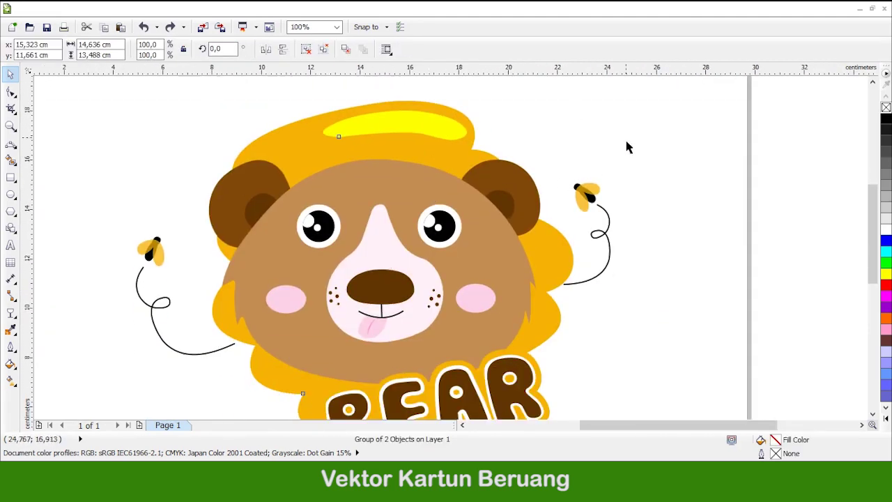
pyautogui.click(627, 145)
pyautogui.scroll(-1, 436, 186)
pyautogui.scroll(1, 448, 230)
pyautogui.scroll(-1, 448, 230)
pyautogui.scroll(1, 476, 214)
pyautogui.scroll(-1, 478, 240)
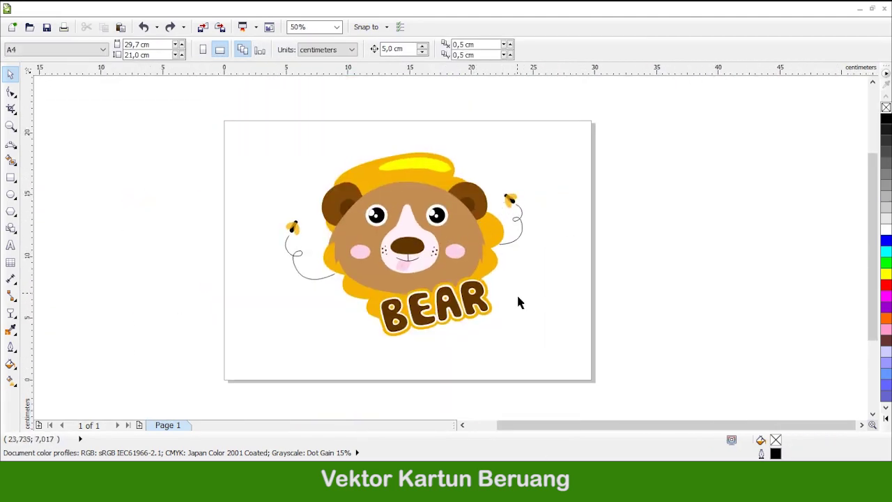
# Recolour the right flight trail's outline with the orange sampled from the cloud
pyautogui.scroll(2, 514, 220)
pyautogui.click(532, 225)
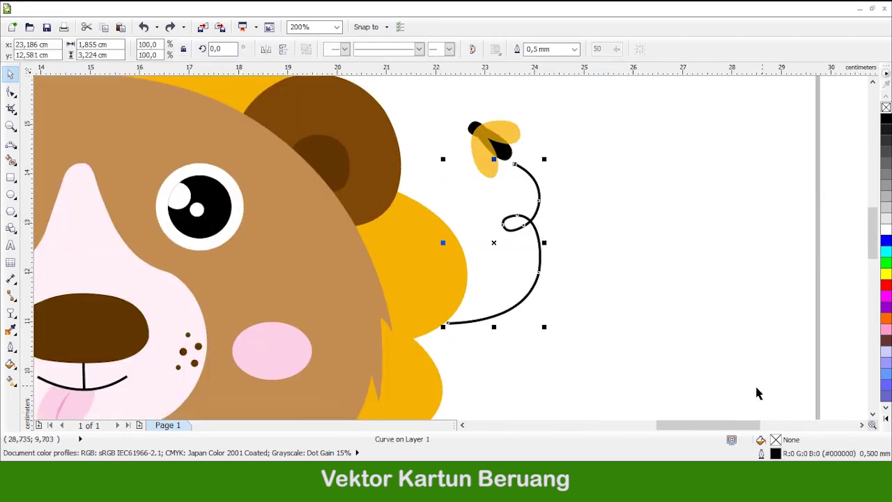
pyautogui.scroll(-1, 554, 279)
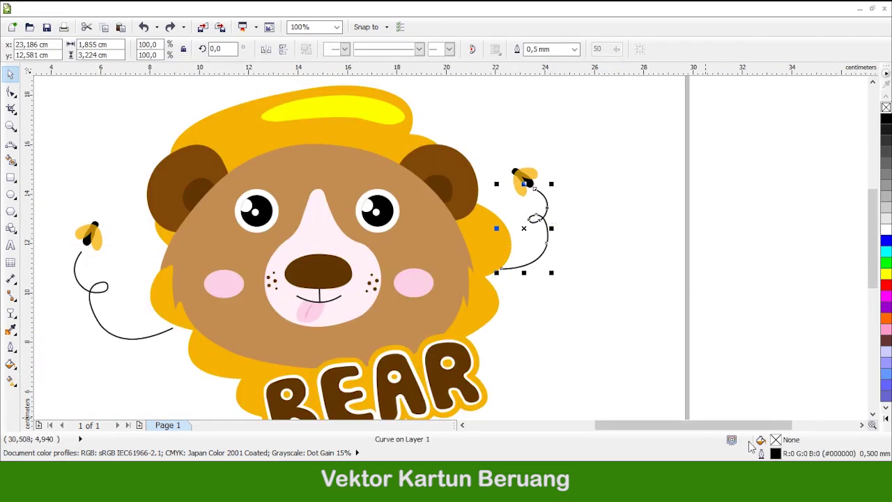
pyautogui.doubleClick(760, 440)
pyautogui.click(388, 128)
pyautogui.click(395, 226)
pyautogui.click(215, 369)
pyautogui.click(755, 331)
pyautogui.click(433, 336)
pyautogui.click(636, 311)
pyautogui.scroll(-1, 573, 252)
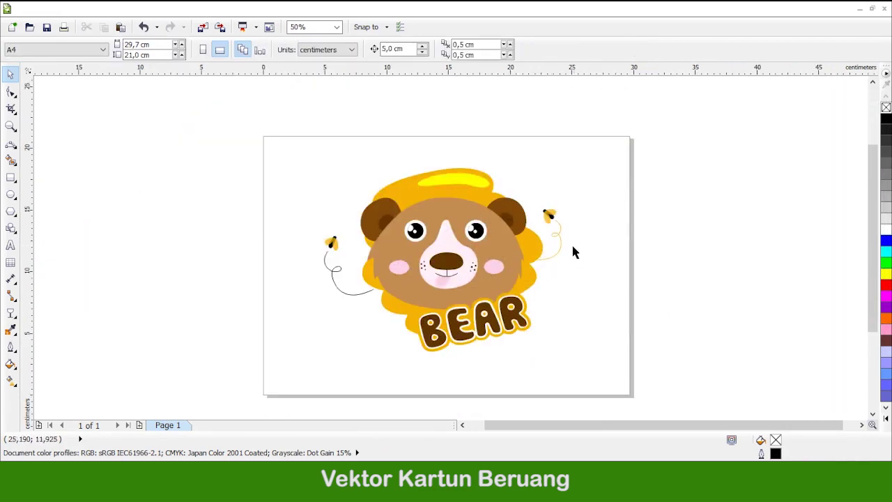
# Sample the cloud's orange #F5B105 with the Color Eyedropper and apply it to the left flight trail's outline
pyautogui.scroll(2, 573, 252)
pyautogui.scroll(-1, 595, 249)
pyautogui.click(10, 330)
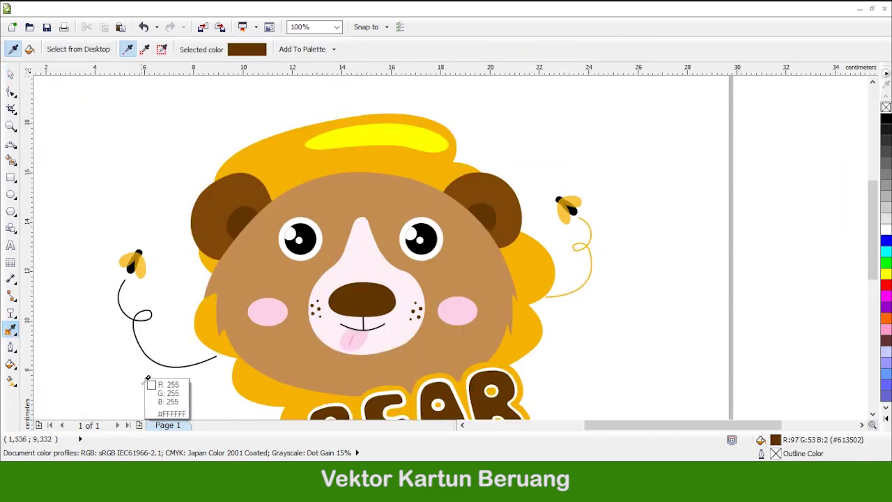
pyautogui.scroll(2, 146, 377)
pyautogui.click(456, 301)
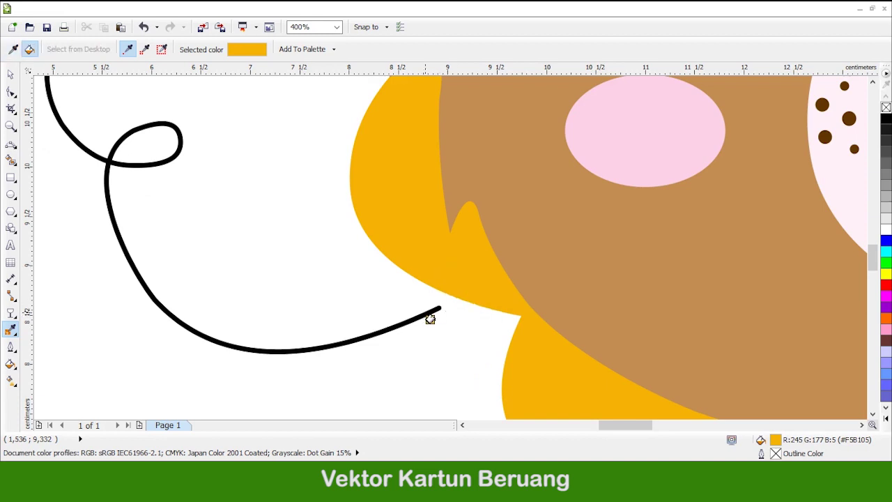
pyautogui.click(430, 313)
pyautogui.scroll(-2, 366, 331)
pyautogui.click(10, 75)
pyautogui.scroll(-1, 266, 249)
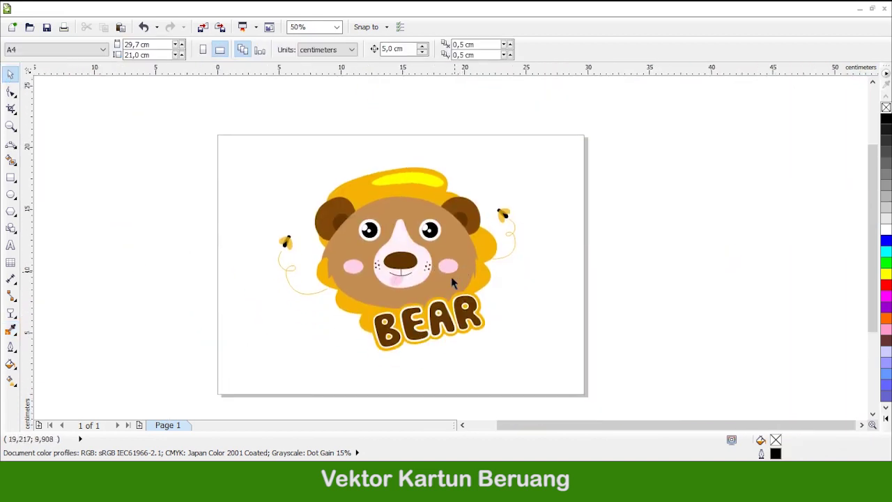
# Group the entire bear artwork, test-move the group and undo the move
pyautogui.moveTo(548, 347); pyautogui.dragTo(556, 369)
pyautogui.click(330, 51)
pyautogui.click(560, 208)
pyautogui.moveTo(454, 255); pyautogui.dragTo(401, 266)
pyautogui.hotkey('ctrl', 'z')
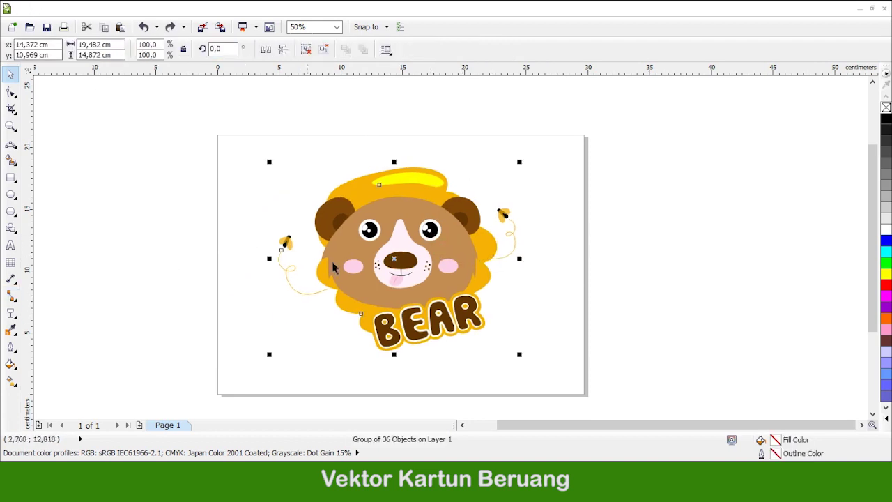
# Add a preset drop shadow to the grouped artwork, offset about 0.227 cm horizontally and -0.2 cm vertically, with opacity 35
pyautogui.click(11, 314)
pyautogui.click(56, 354)
pyautogui.click(62, 49)
pyautogui.click(28, 71)
pyautogui.moveTo(518, 371); pyautogui.dragTo(505, 355)
pyautogui.scroll(1, 491, 338)
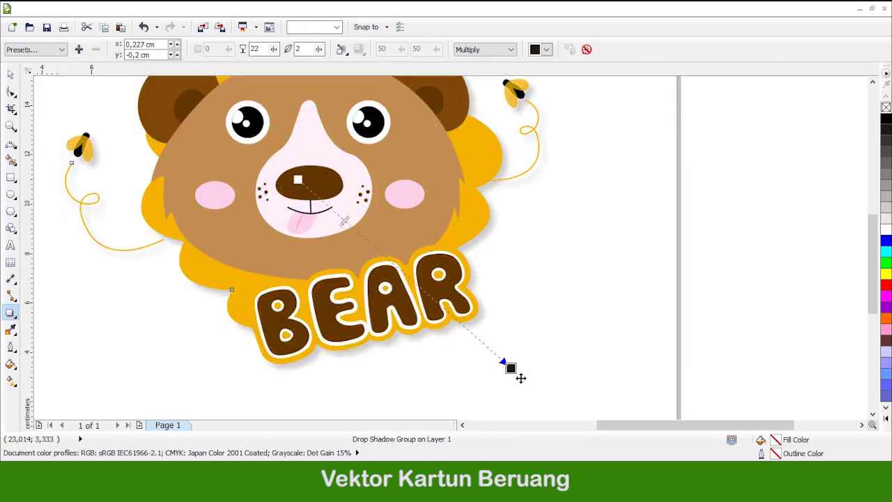
pyautogui.scroll(-2, 522, 380)
pyautogui.scroll(2, 448, 263)
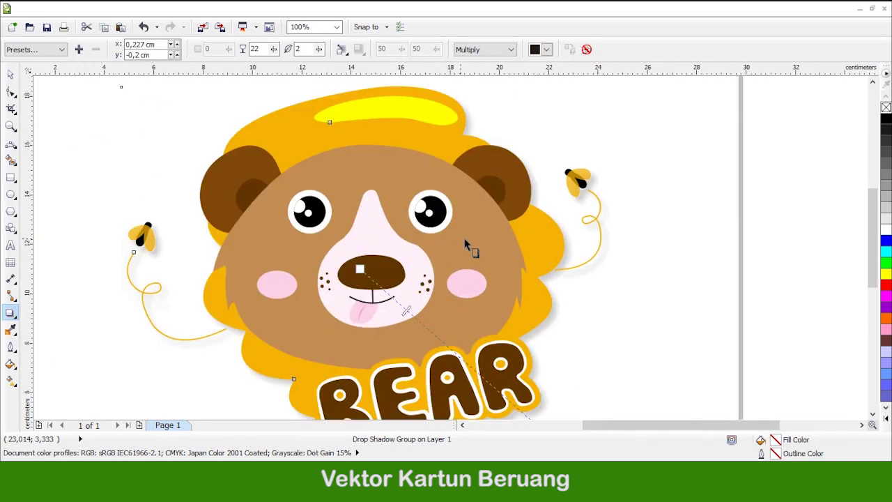
pyautogui.press('Return')
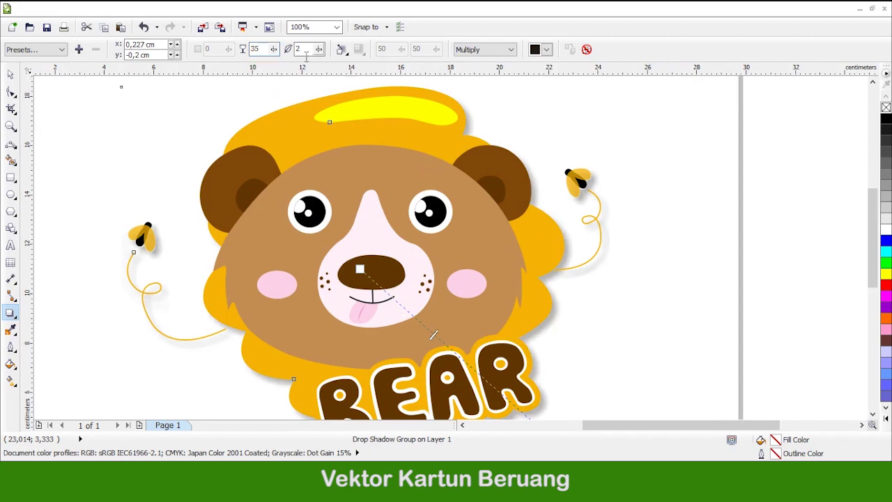
# Try a feathering of 3 on the drop shadow and undo it
pyautogui.press('Return')
pyautogui.scroll(-1, 476, 199)
pyautogui.scroll(1, 502, 234)
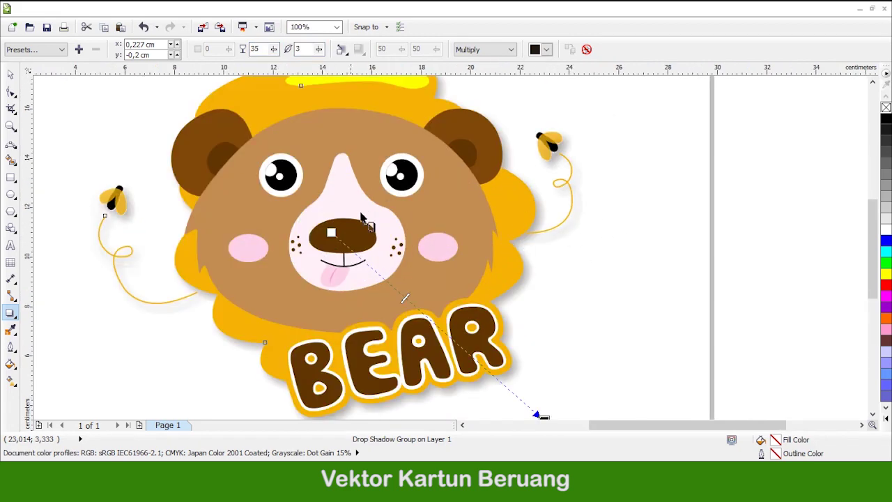
pyautogui.scroll(2, 109, 211)
pyautogui.scroll(-3, 209, 227)
pyautogui.scroll(1, 347, 239)
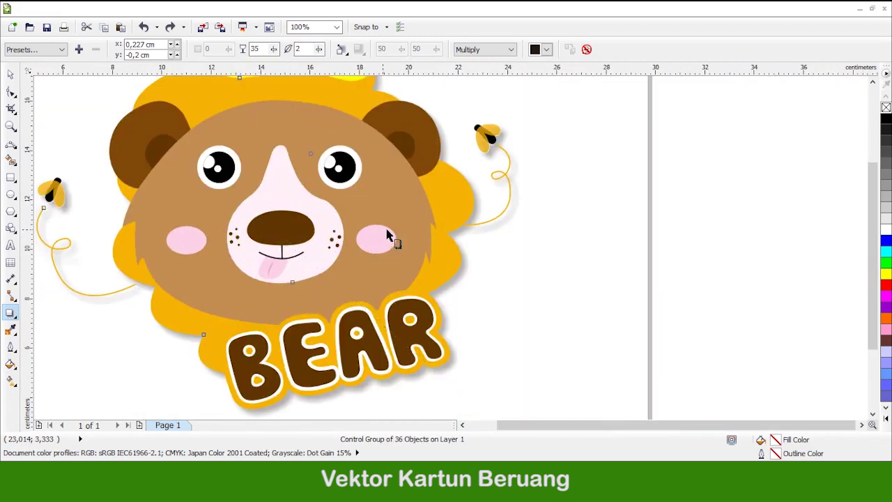
pyautogui.scroll(-1, 433, 225)
pyautogui.hscroll(-1, 240, 218)
pyautogui.click(11, 75)
pyautogui.click(306, 302)
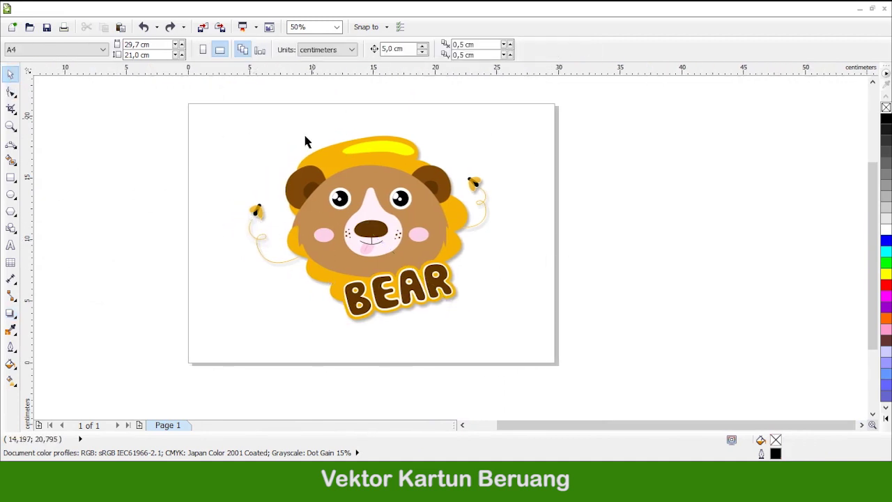
# Draw a thin closed crescent about 4 cm wide along the yellow highlight's upper edge with the 3-Point Curve tool
pyautogui.press('Up')
pyautogui.press('Up')
pyautogui.press('Left')
pyautogui.press('Left')
pyautogui.press('Left')
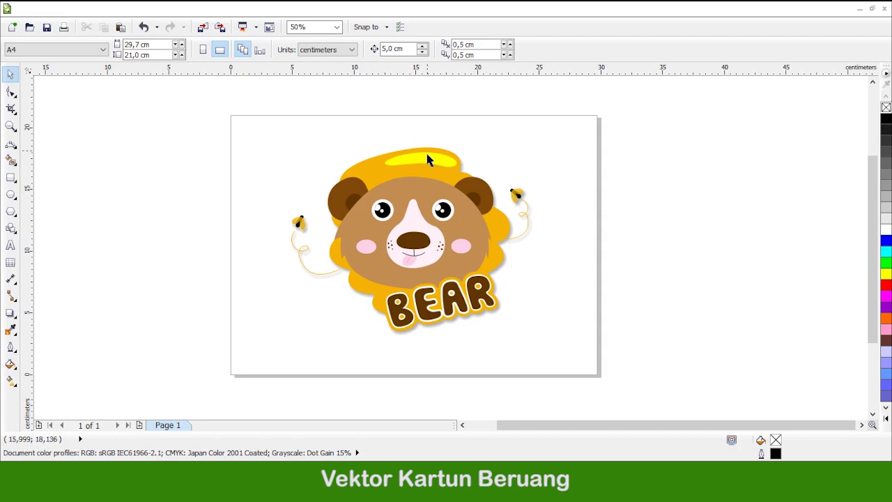
pyautogui.scroll(4, 428, 161)
pyautogui.click(10, 144)
pyautogui.click(63, 151)
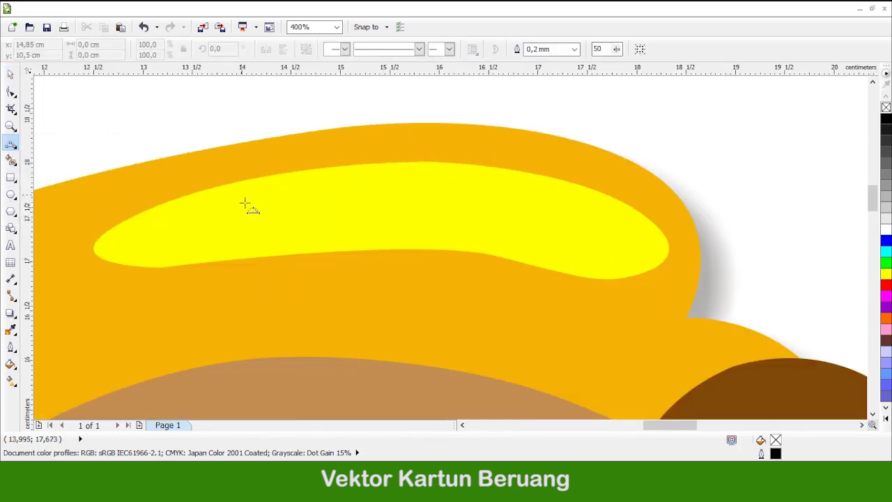
pyautogui.moveTo(615, 219); pyautogui.dragTo(618, 213)
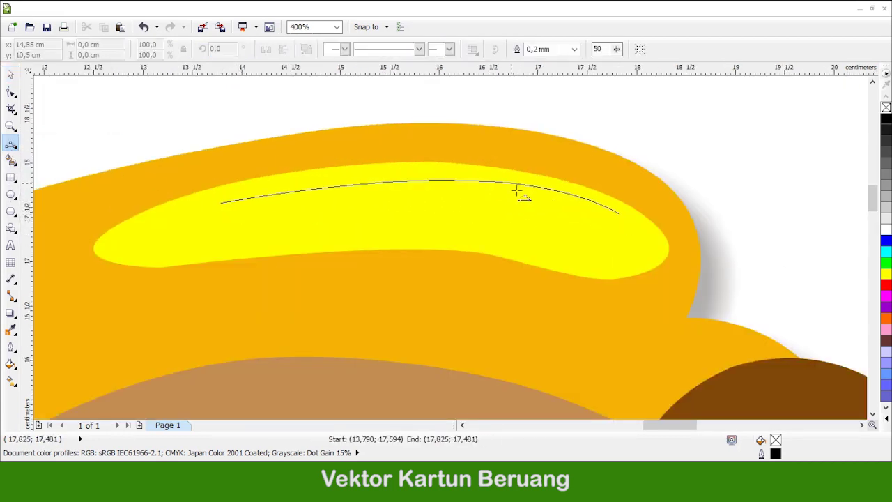
pyautogui.click(456, 182)
pyautogui.moveTo(246, 211); pyautogui.dragTo(221, 203)
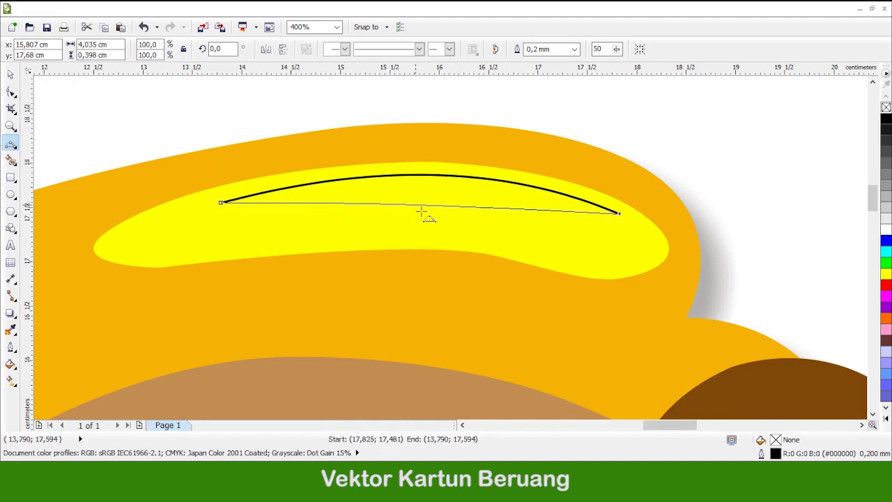
pyautogui.click(439, 191)
pyautogui.press('space')
# Fill the crescent with pale yellow #FFFFC9 based on the highlight's sampled colour, and remove its outline
pyautogui.doubleClick(775, 440)
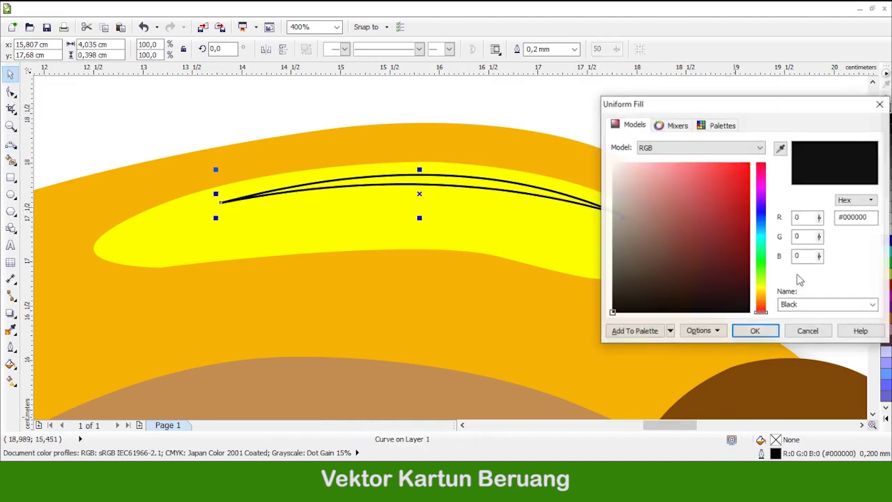
pyautogui.click(780, 147)
pyautogui.click(386, 208)
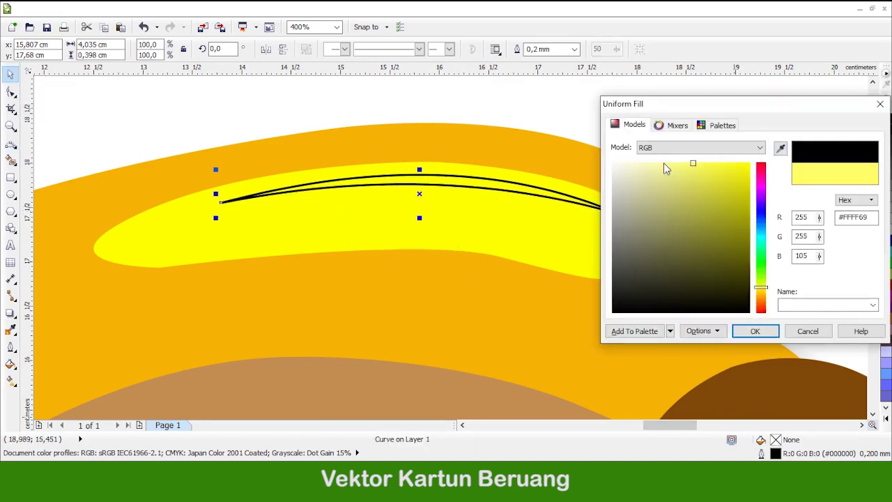
pyautogui.click(755, 330)
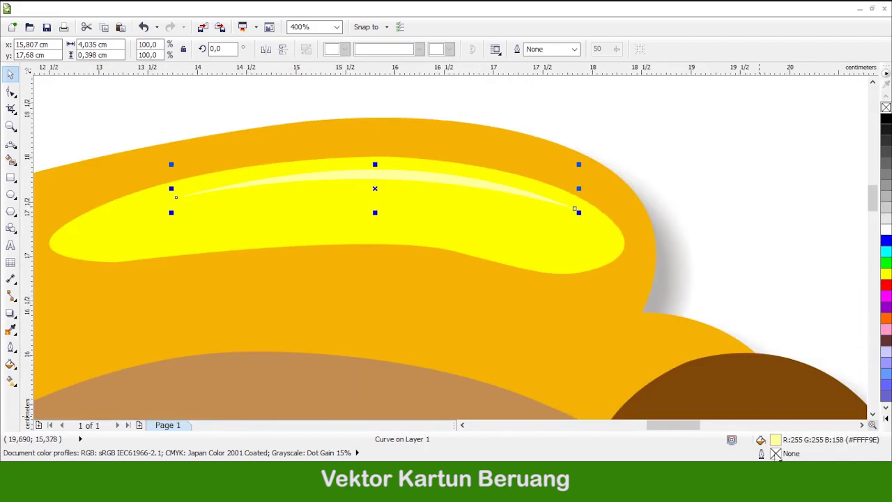
pyautogui.click(641, 171)
pyautogui.click(753, 326)
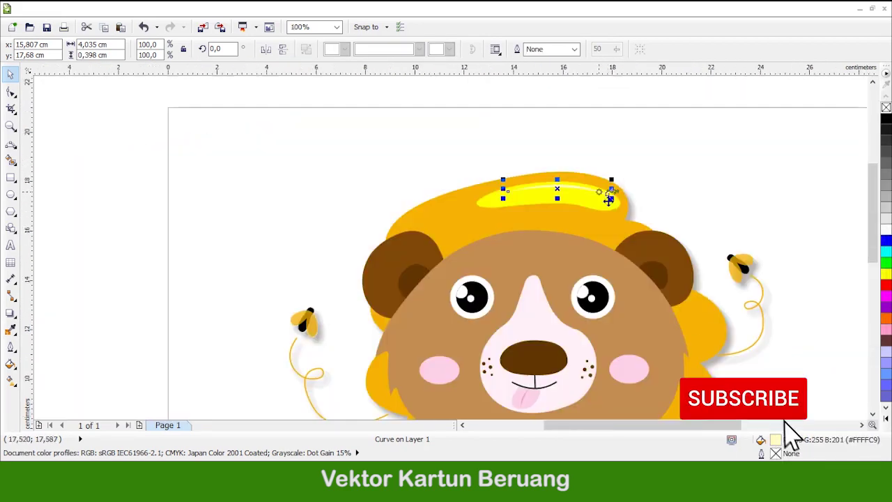
# Group the crescent with the rest of the bear illustration
pyautogui.scroll(2, 599, 191)
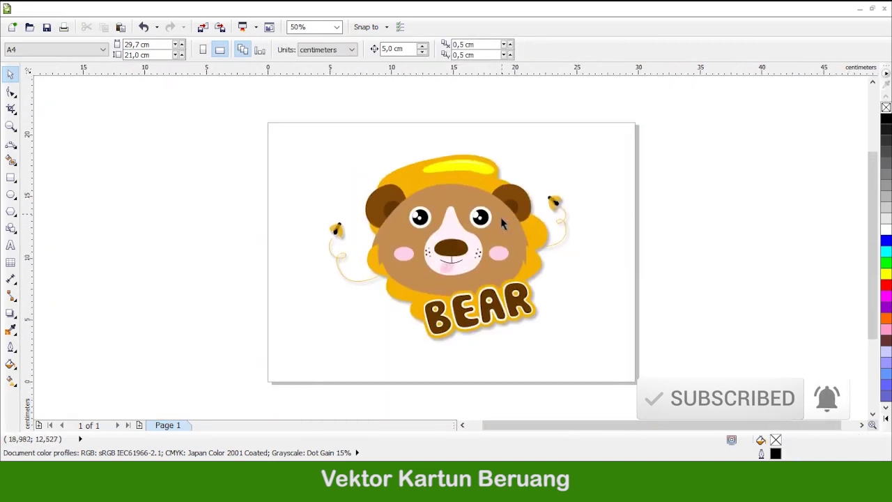
pyautogui.moveTo(573, 348); pyautogui.dragTo(576, 351)
pyautogui.hotkey('ctrl', 'g')
pyautogui.click(344, 102)
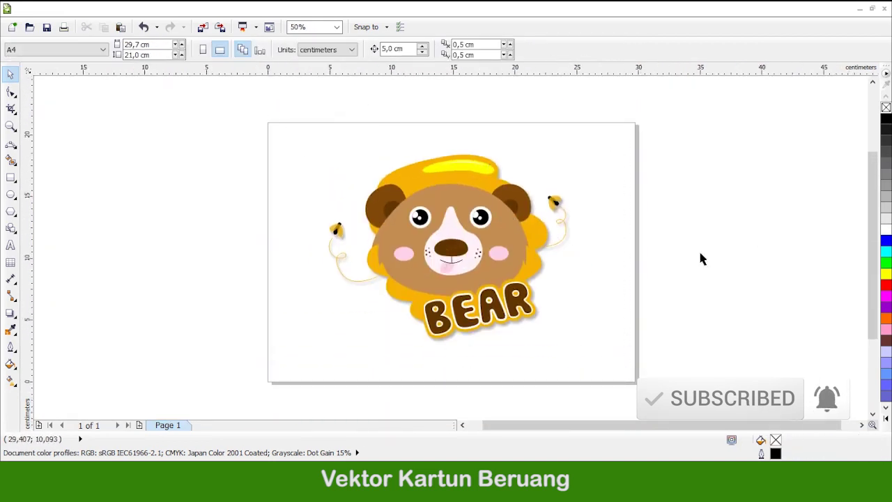